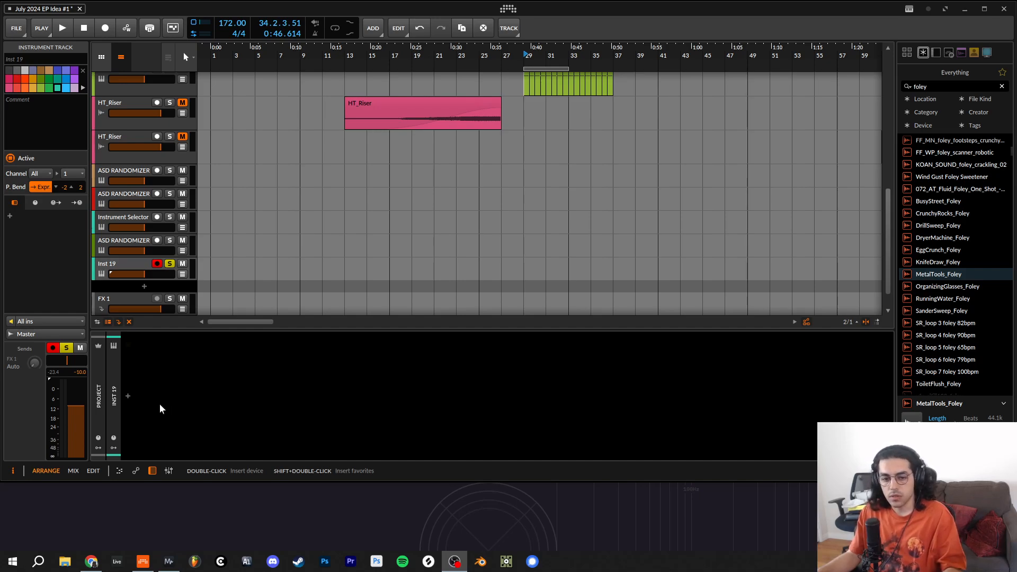
# - Insert a Sampler on the Inst 19 track and delete its default Expressions and Vibrato modulators
pyautogui.click(128, 397)
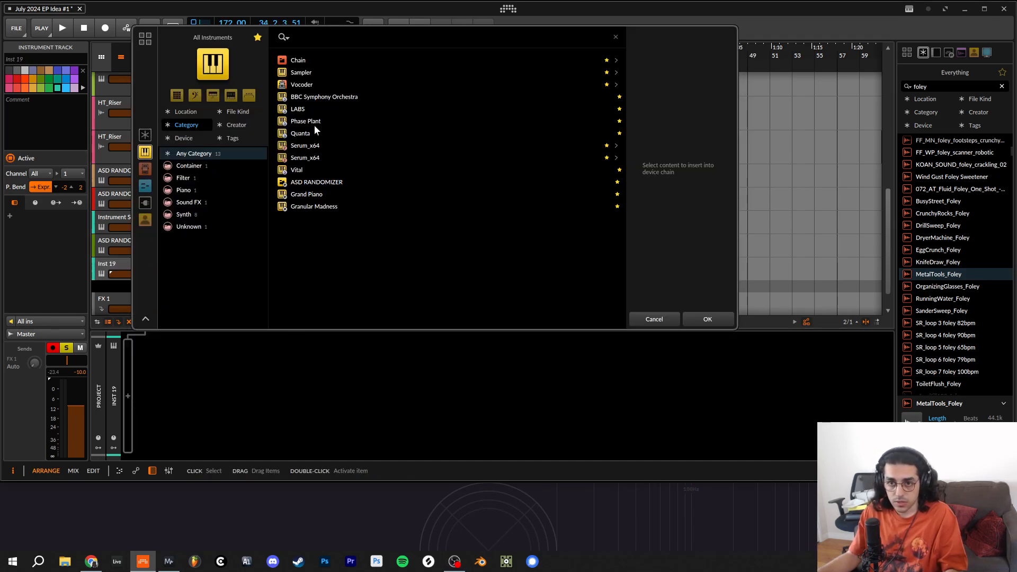
pyautogui.doubleClick(313, 72)
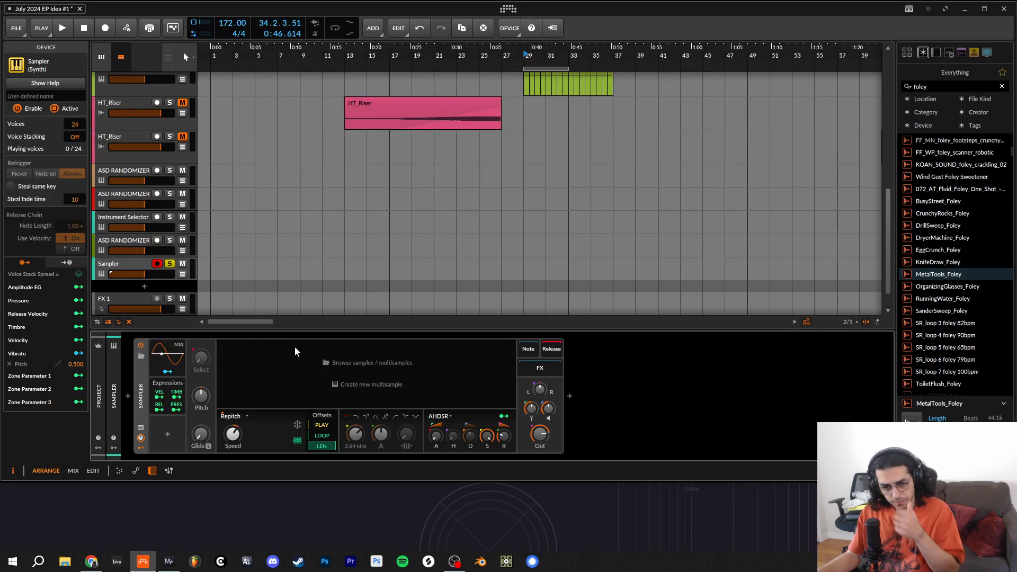
pyautogui.click(164, 373)
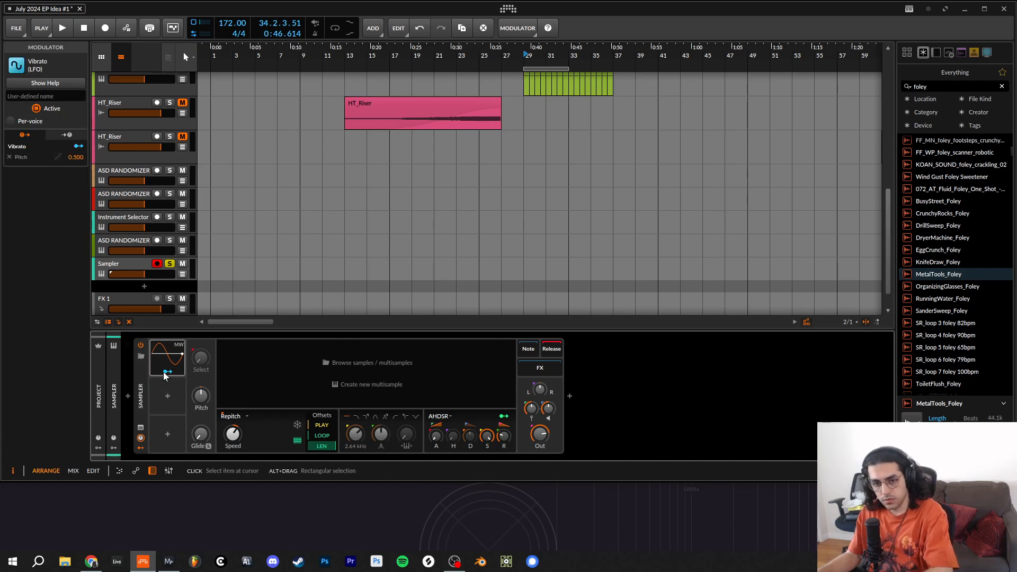
pyautogui.press('Delete')
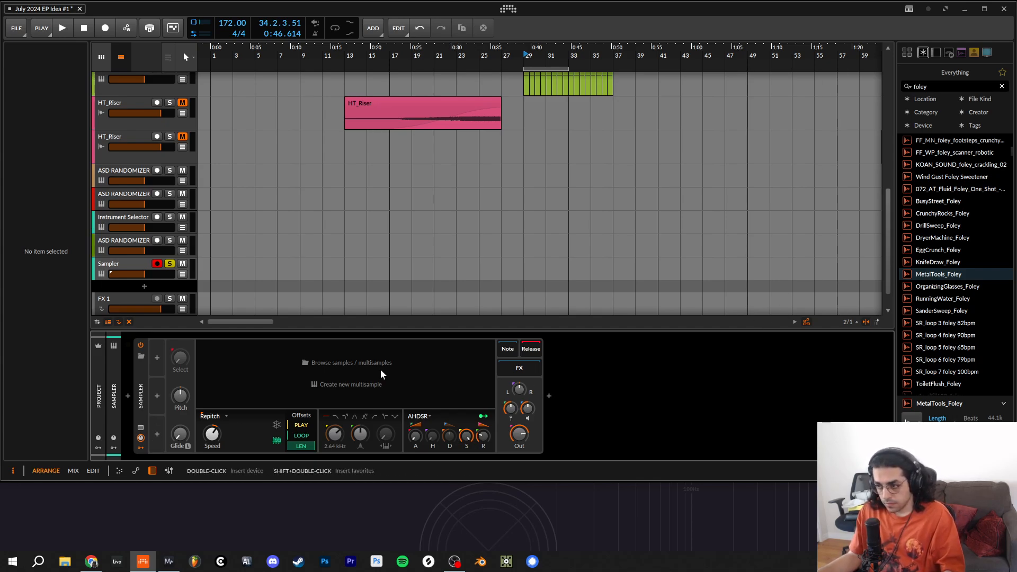
# - Audition the RunningWater_Foley and BusyStreet_Foley samples, and load CrunchyRocks_Foley into the Sampler
pyautogui.click(999, 298)
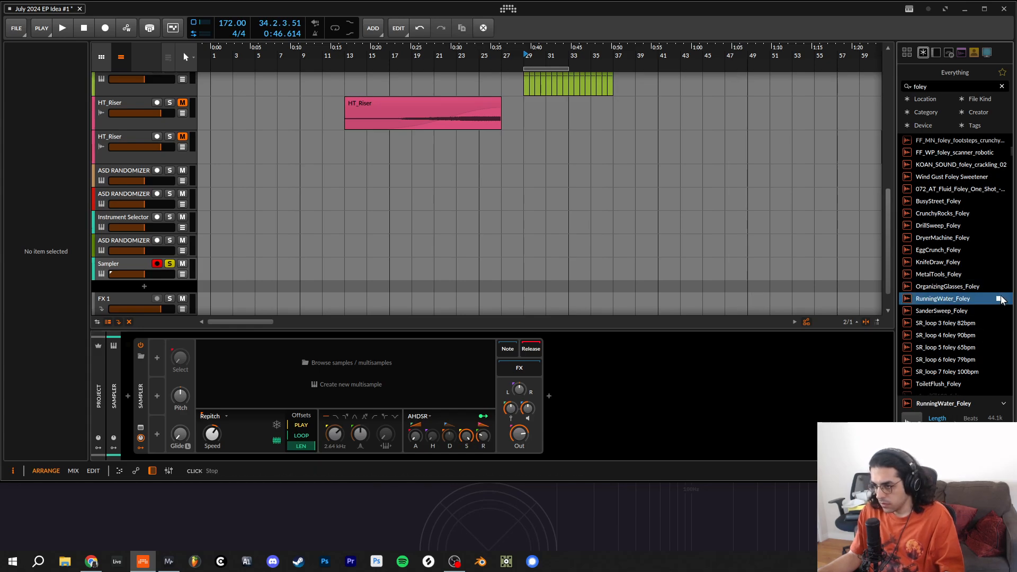
pyautogui.click(999, 201)
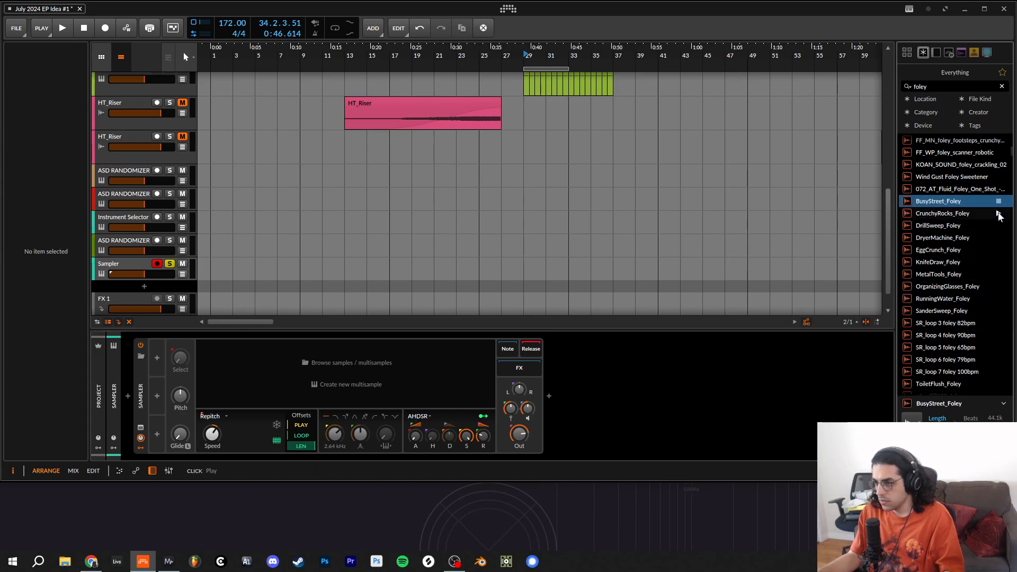
pyautogui.moveTo(1000, 214); pyautogui.dragTo(400, 384)
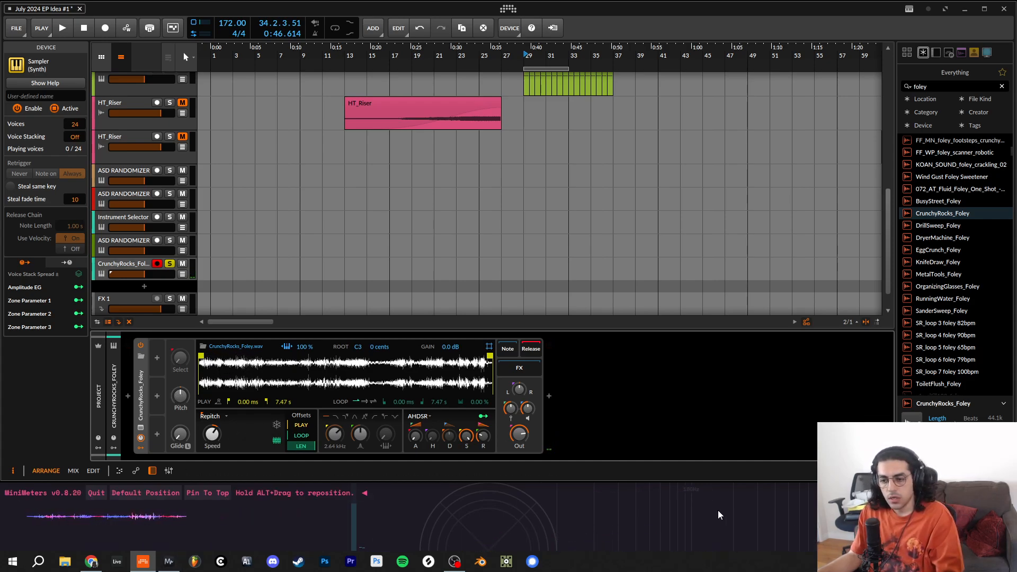
# - Insert a Delay+ into the Sampler's FX chain and switch its delay time to milliseconds
pyautogui.click(520, 367)
pyautogui.click(560, 396)
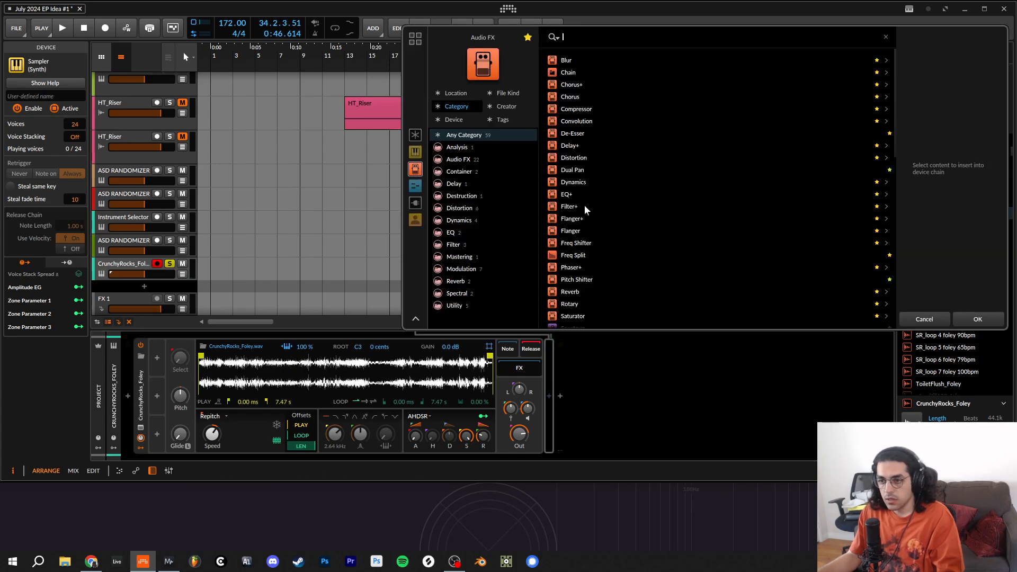
pyautogui.doubleClick(569, 145)
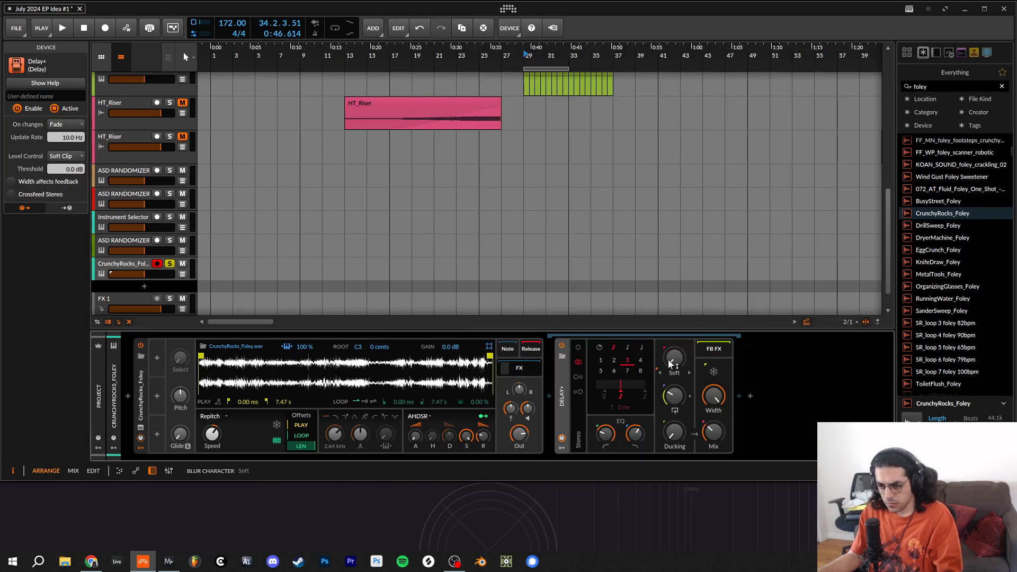
pyautogui.click(601, 348)
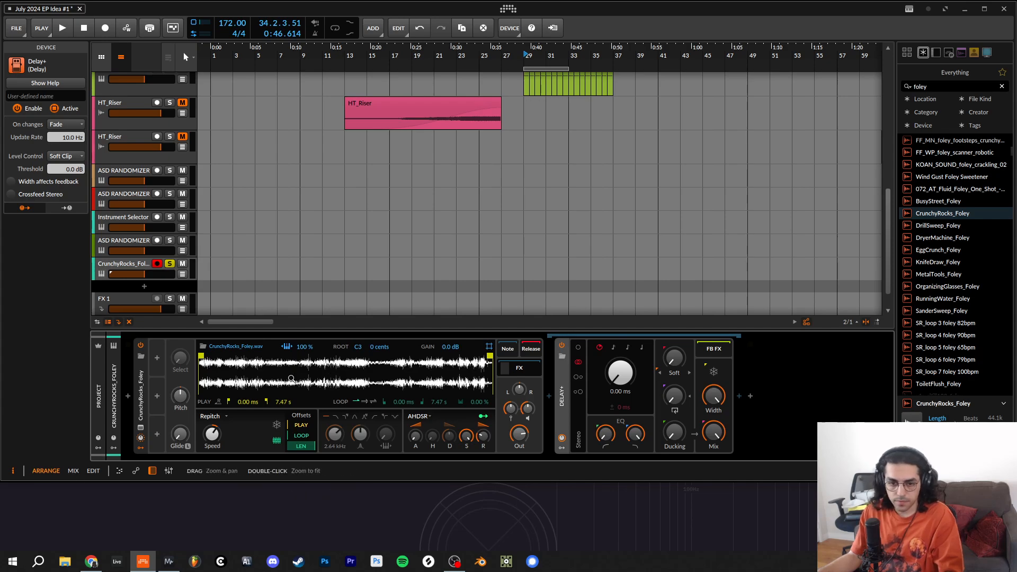
# - Show the Sampler's remote controls and switch them to the Perform page
pyautogui.click(141, 439)
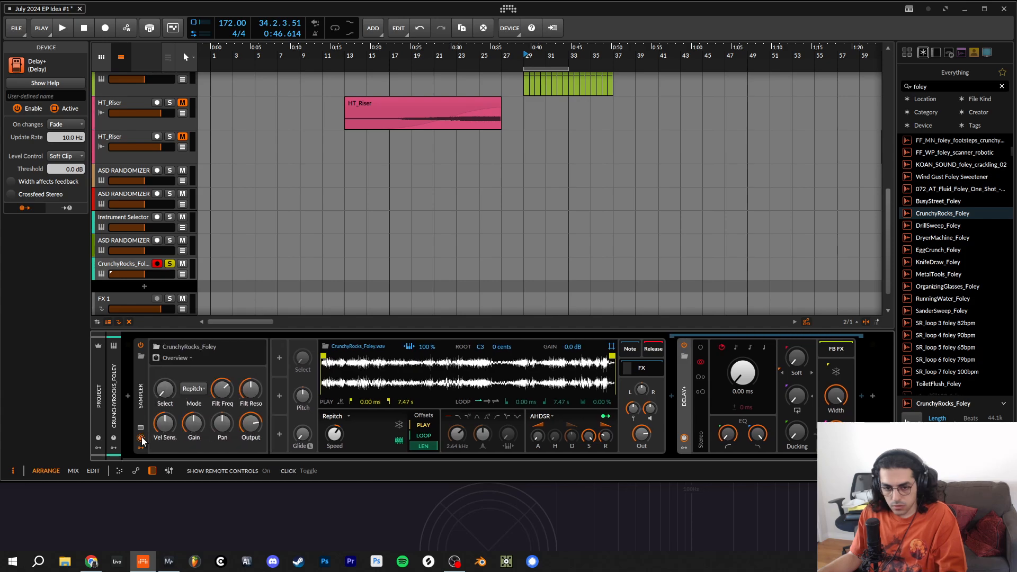
pyautogui.click(186, 359)
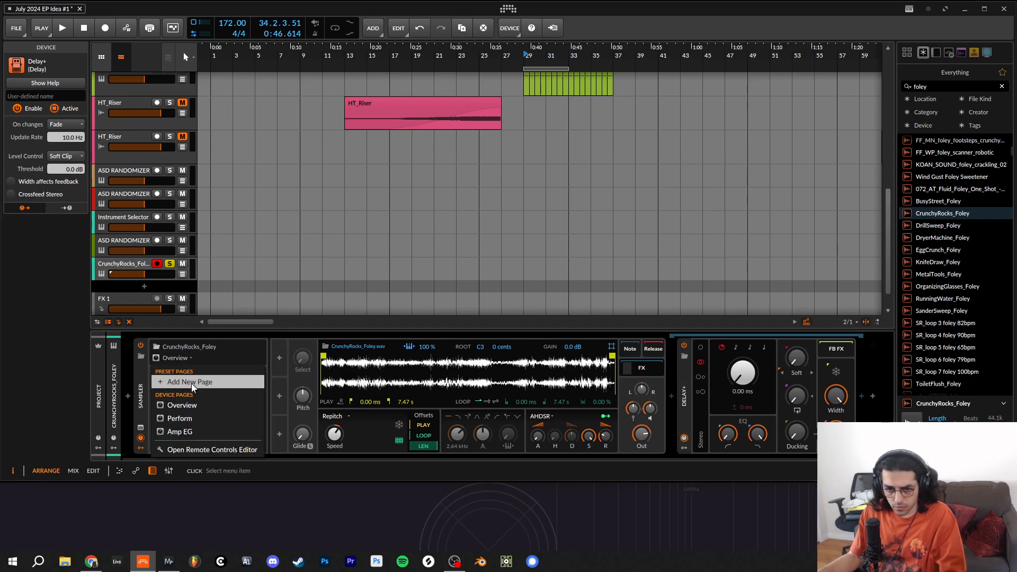
pyautogui.click(179, 418)
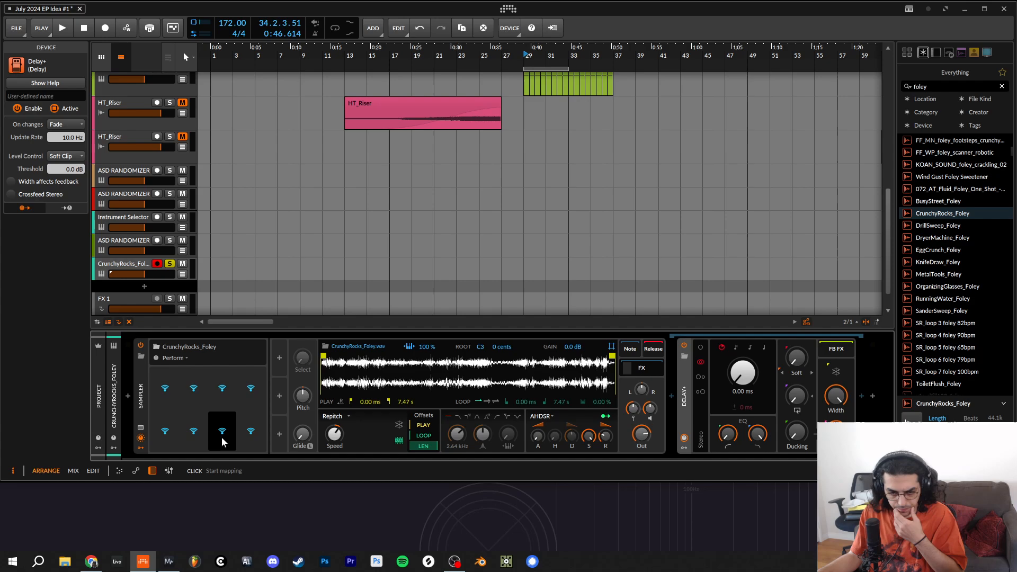
# - Map the Sampler's Pitch, Pan and Output and the Delay+ Time to the first four Perform remote controls
pyautogui.click(164, 394)
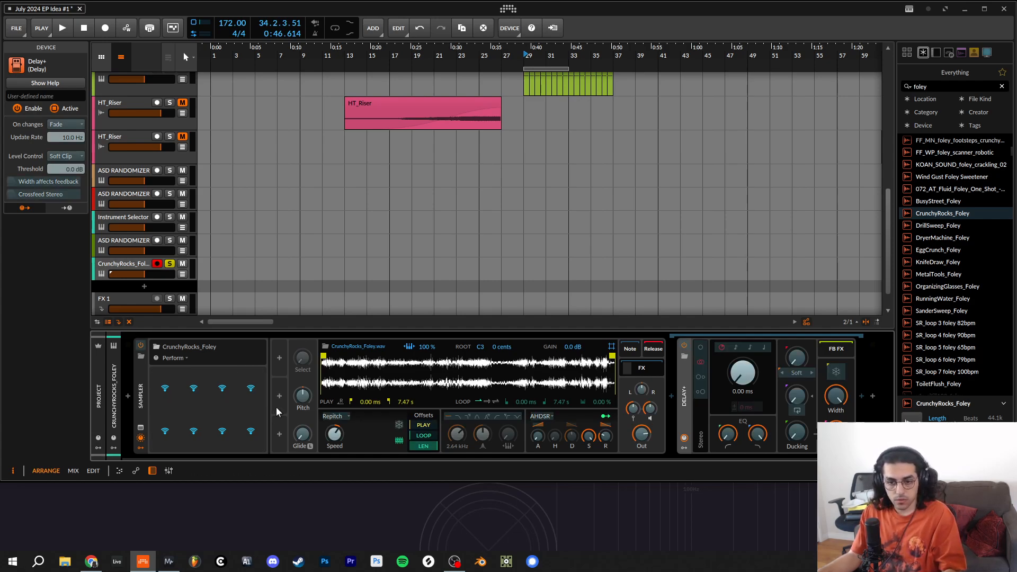
pyautogui.click(300, 396)
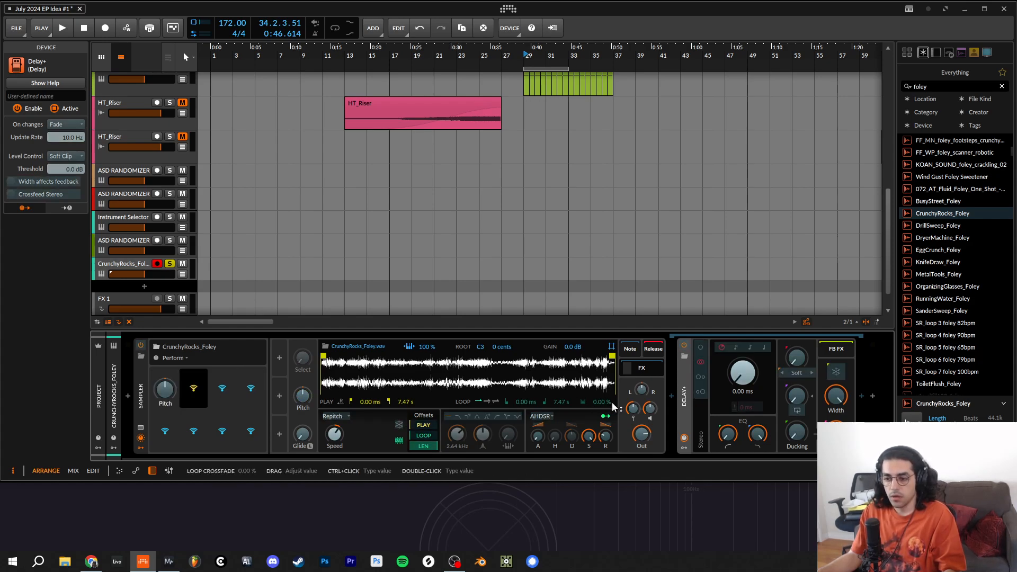
pyautogui.click(640, 393)
pyautogui.click(223, 393)
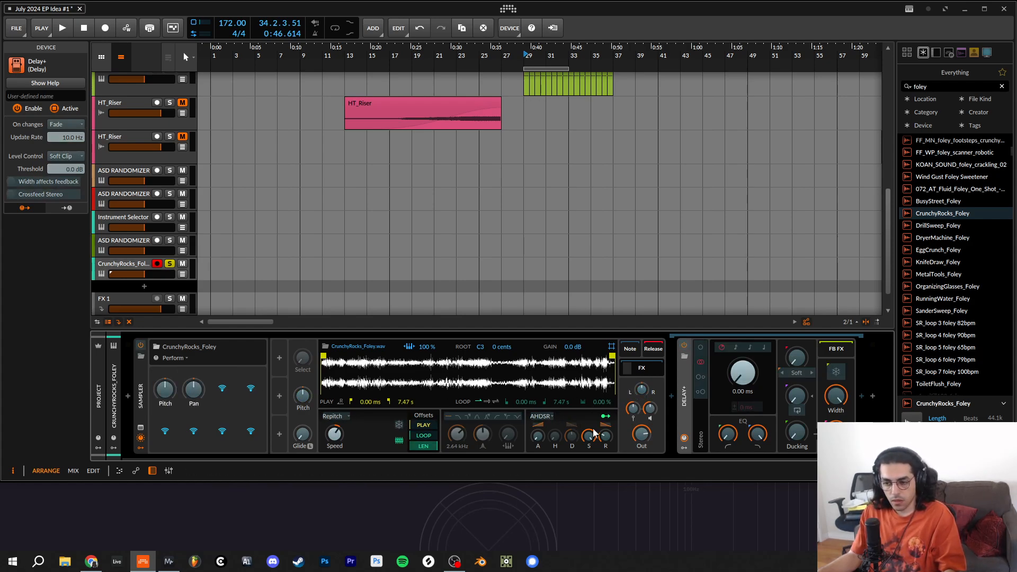
pyautogui.click(641, 436)
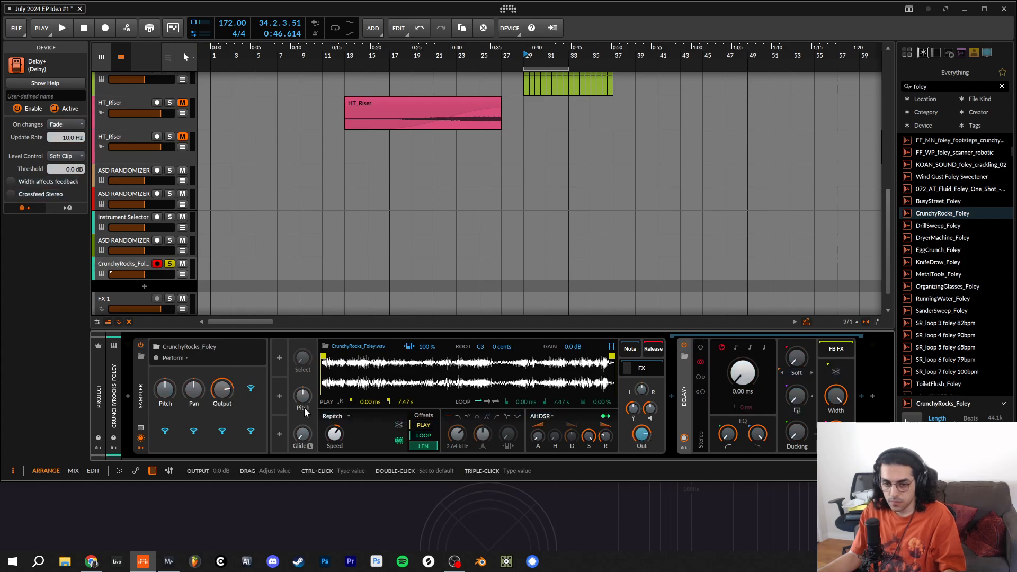
pyautogui.click(254, 388)
pyautogui.click(743, 376)
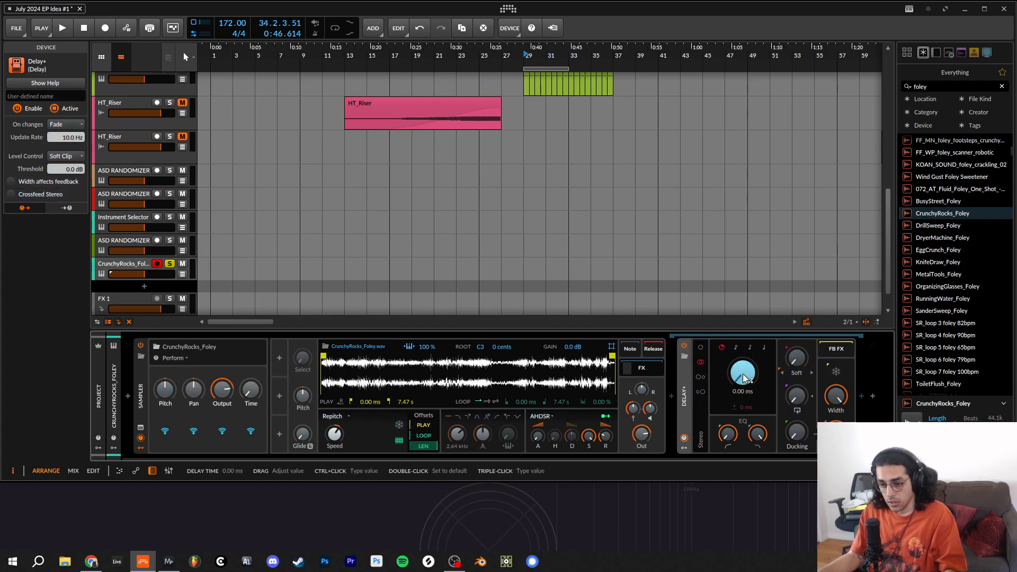
# - Map the amplitude envelope's Attack and Decay to the following two remote controls, and lower the envelope's sustain level
pyautogui.click(539, 437)
pyautogui.click(195, 434)
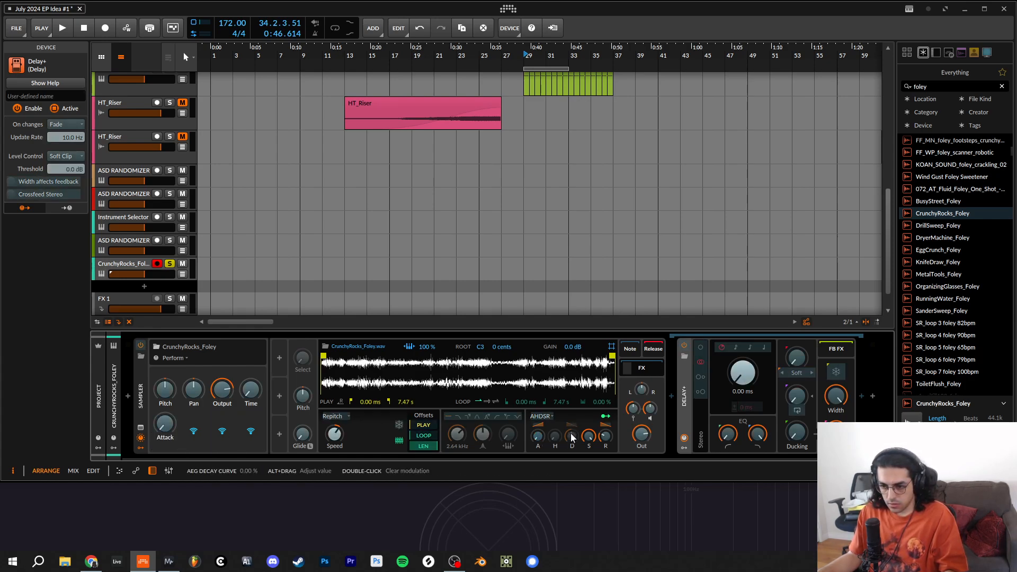
pyautogui.click(572, 438)
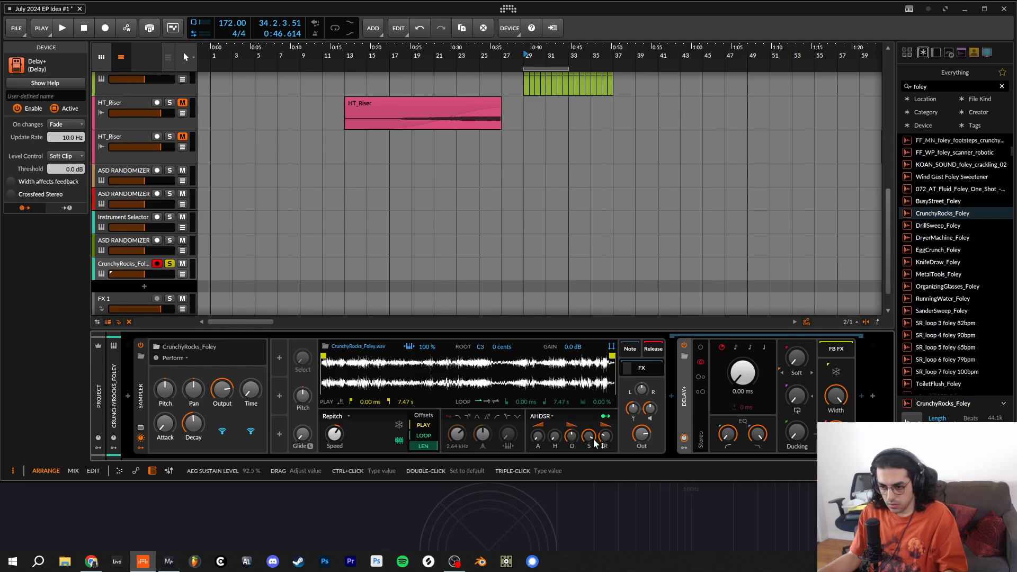
pyautogui.click(593, 436)
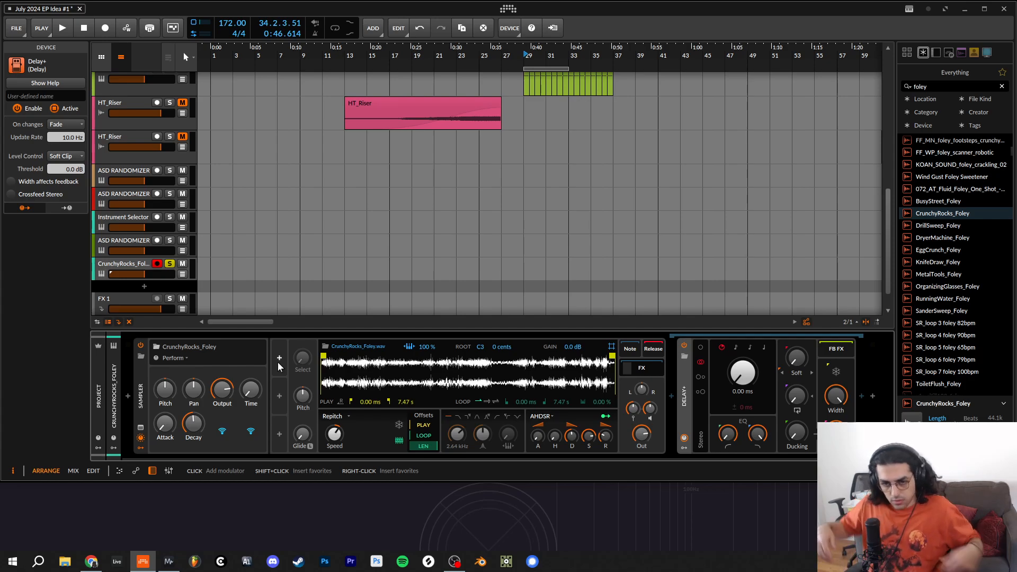
# - Add a Steps modulator to the Sampler's first modulator slot and expand its step editor
pyautogui.click(280, 367)
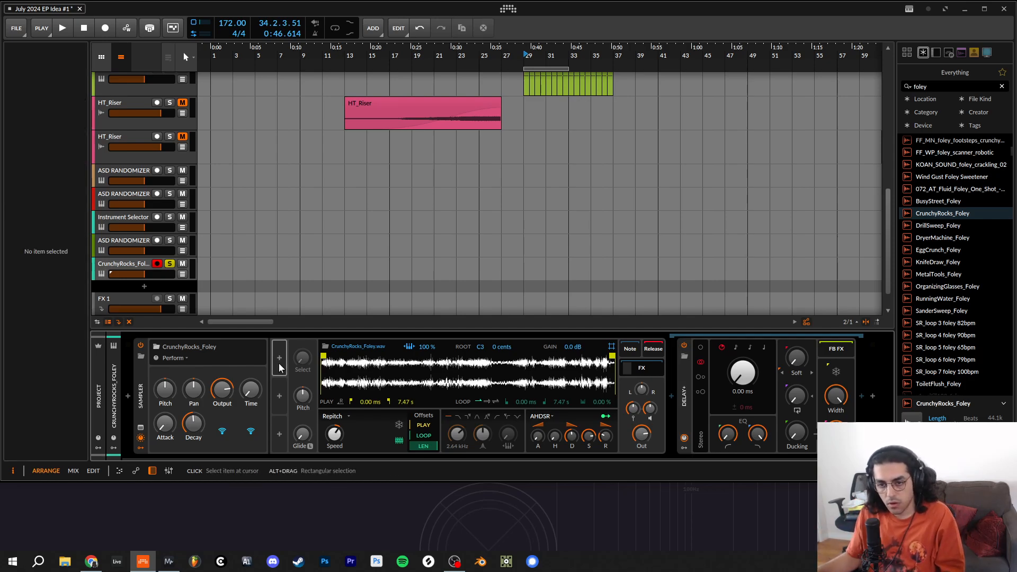
pyautogui.click(279, 362)
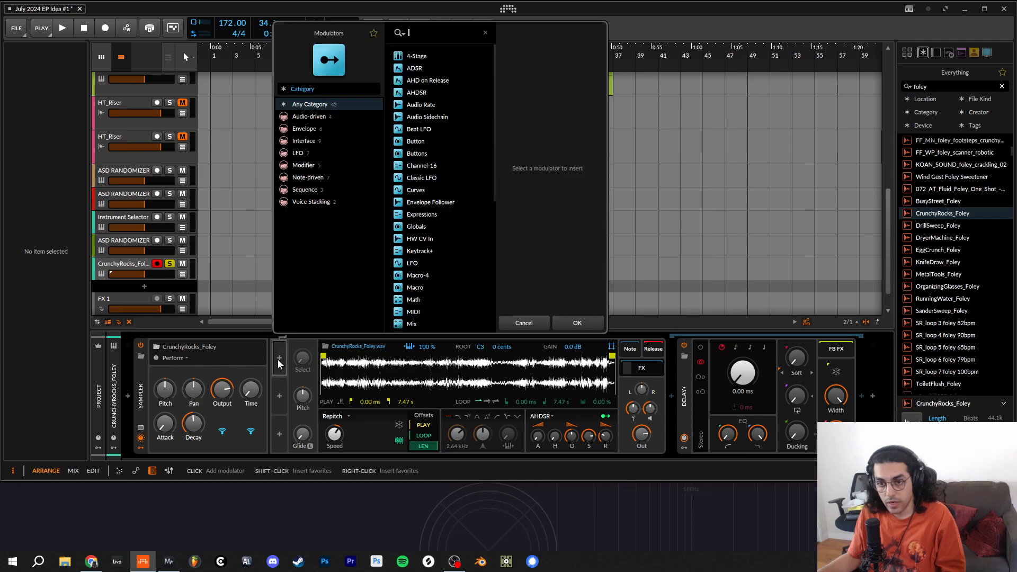
pyautogui.scroll(-5, 450, 268)
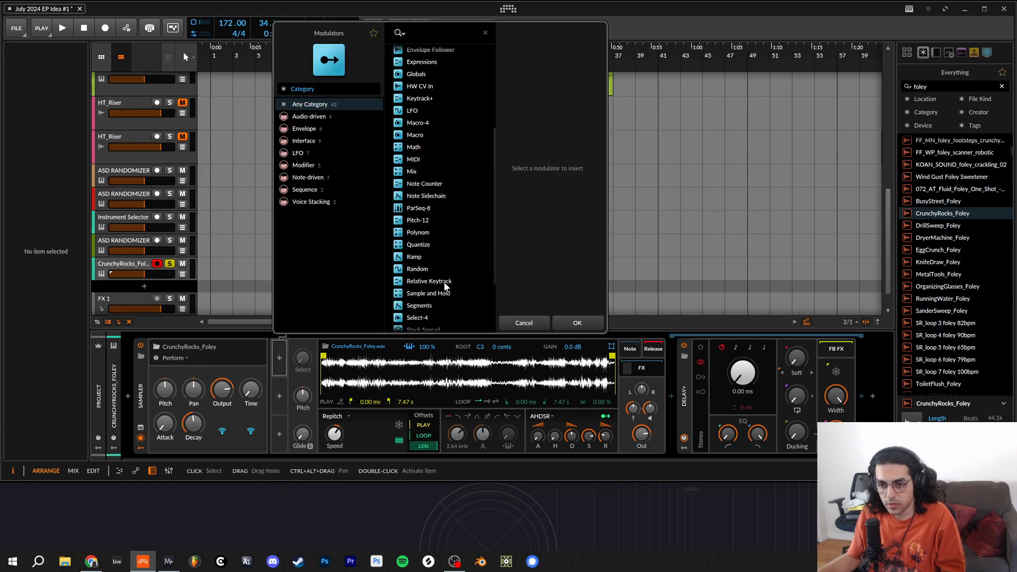
pyautogui.scroll(-2, 442, 287)
pyautogui.doubleClick(418, 303)
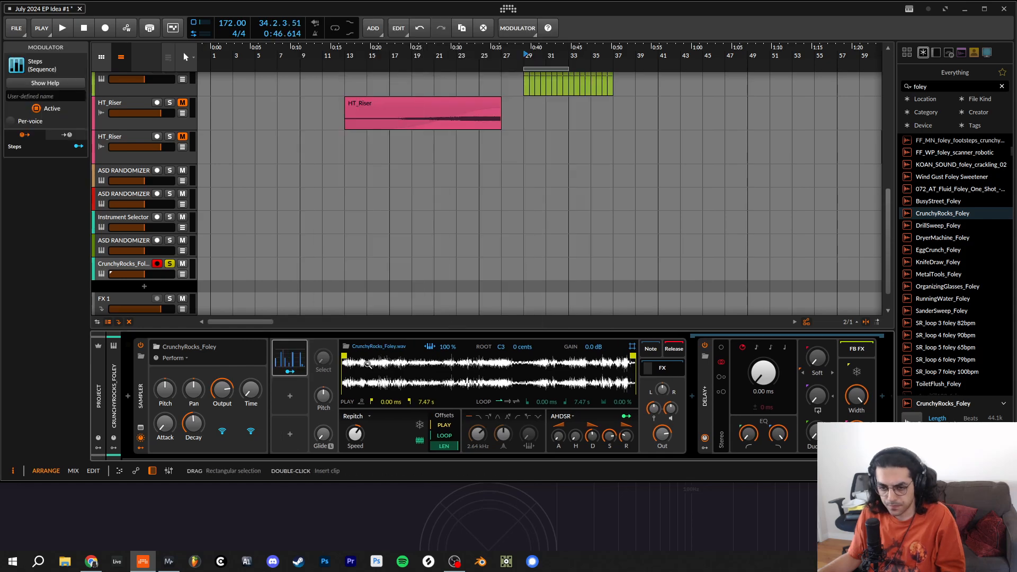
pyautogui.click(303, 360)
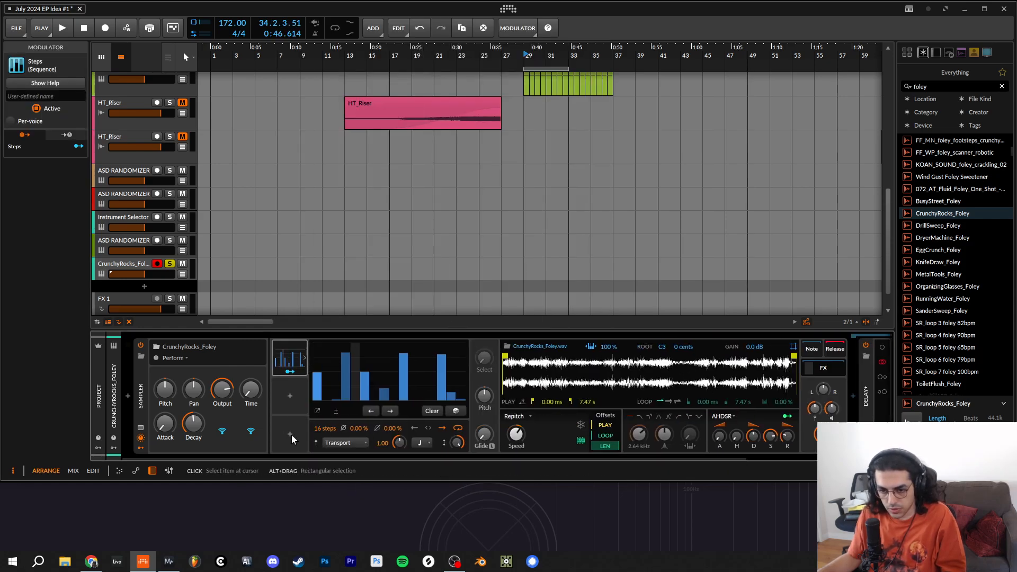
# - Set the Steps modulator to 8 steps with a rate of 0.48 and the Note Advance mode
pyautogui.moveTo(323, 429); pyautogui.dragTo(323, 449)
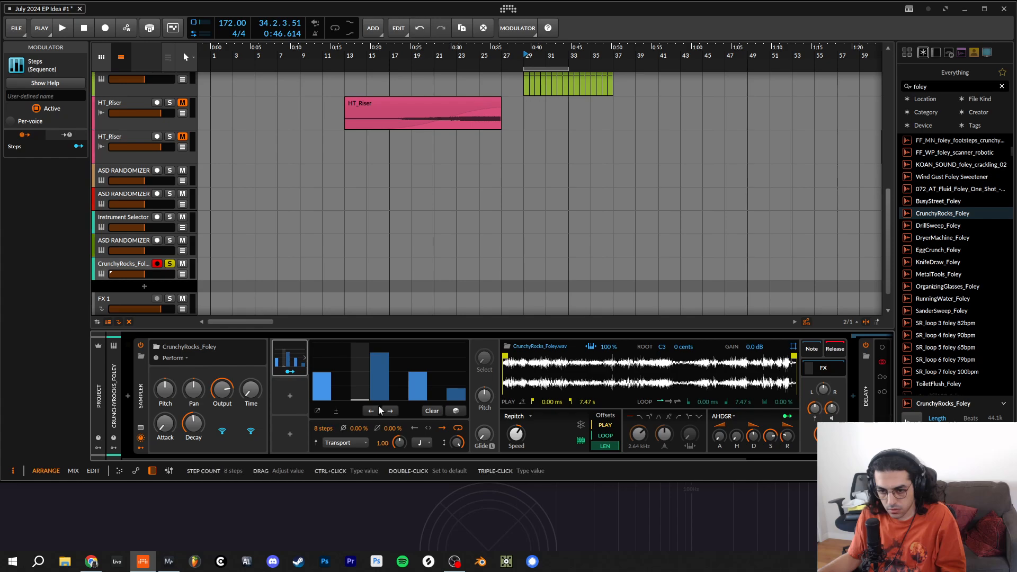
pyautogui.click(428, 429)
pyautogui.moveTo(400, 443); pyautogui.dragTo(400, 454)
pyautogui.click(360, 443)
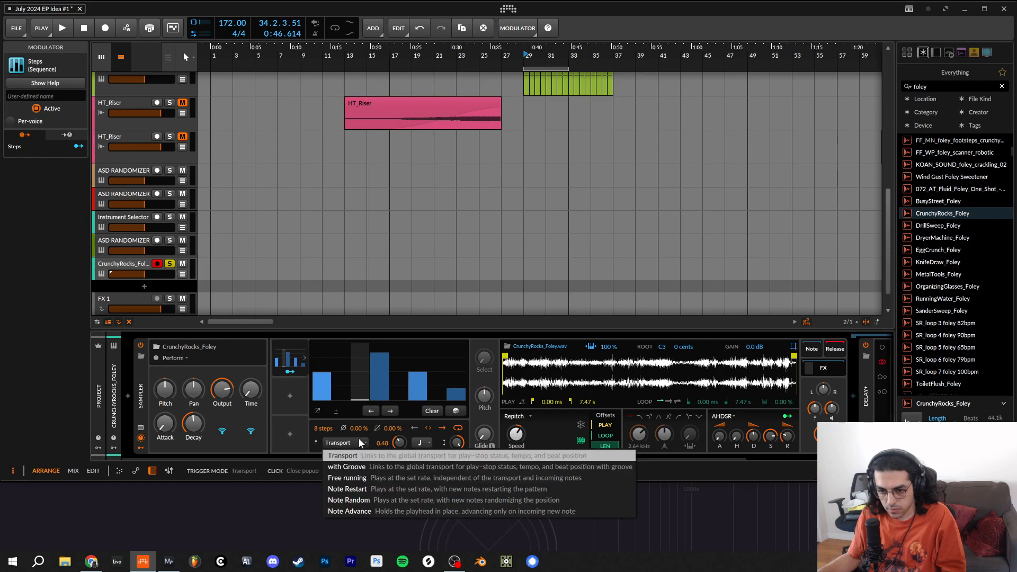
pyautogui.click(397, 513)
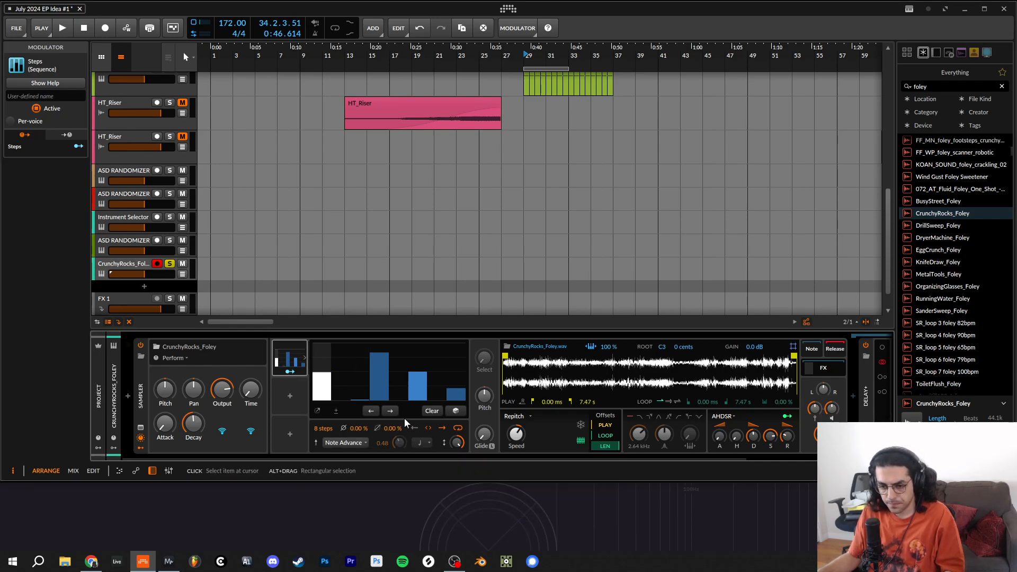
# - Make the Steps modulator bipolar, redraw several steps as smaller alternating positive and negative values, and collapse the editor
pyautogui.click(336, 411)
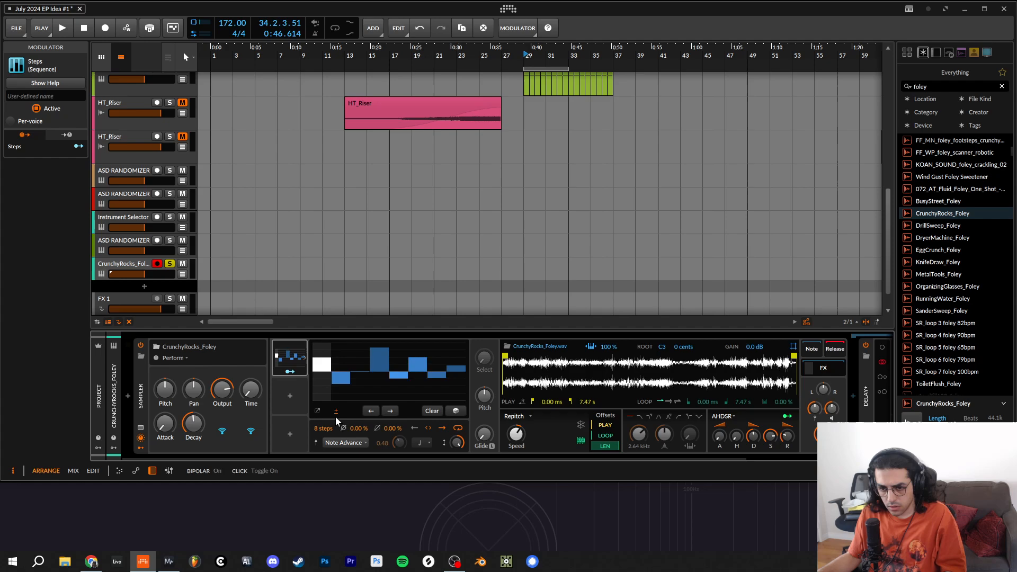
pyautogui.click(341, 376)
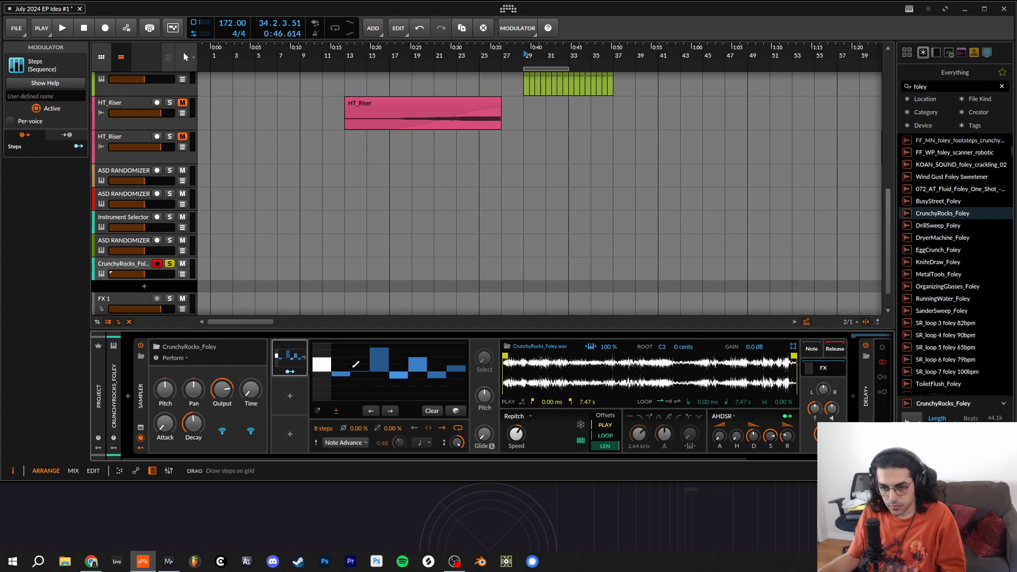
pyautogui.click(357, 364)
pyautogui.click(341, 381)
pyautogui.click(380, 361)
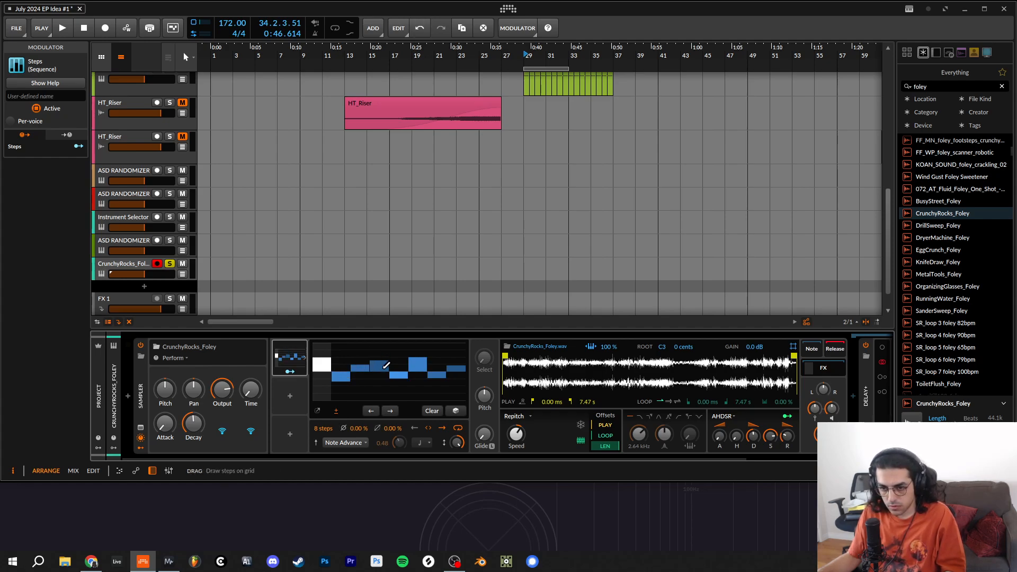
pyautogui.click(379, 358)
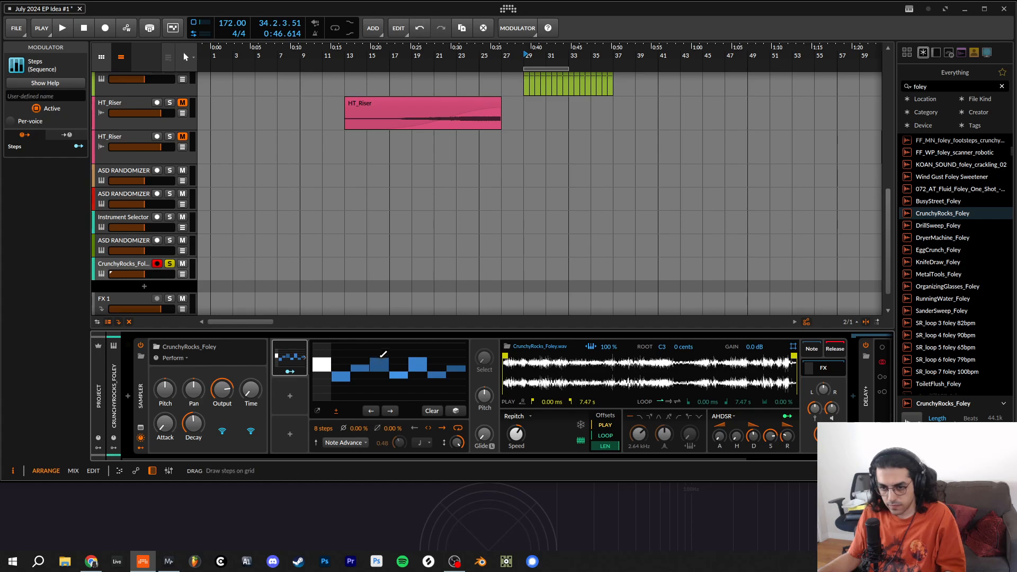
pyautogui.click(417, 363)
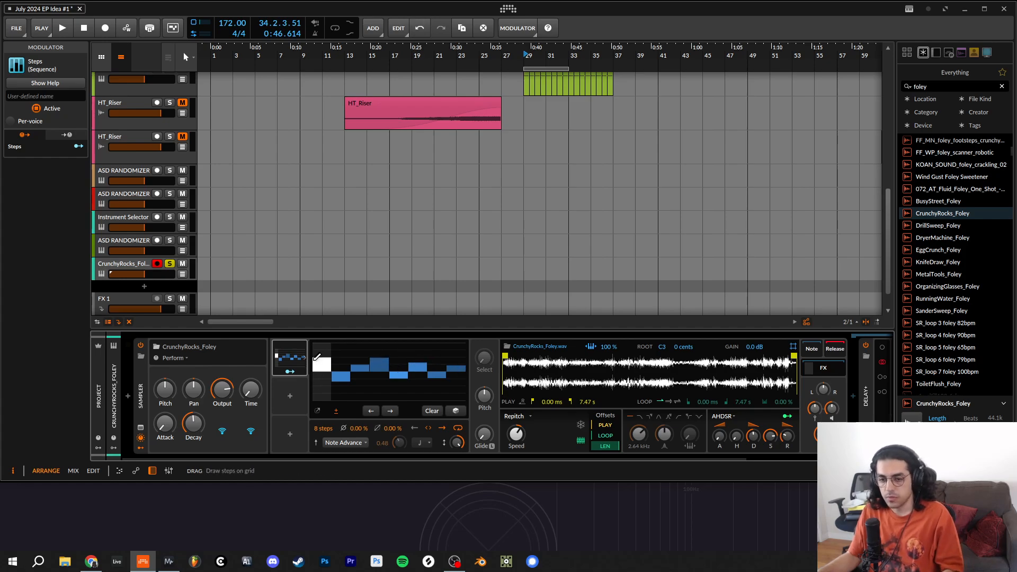
pyautogui.click(304, 358)
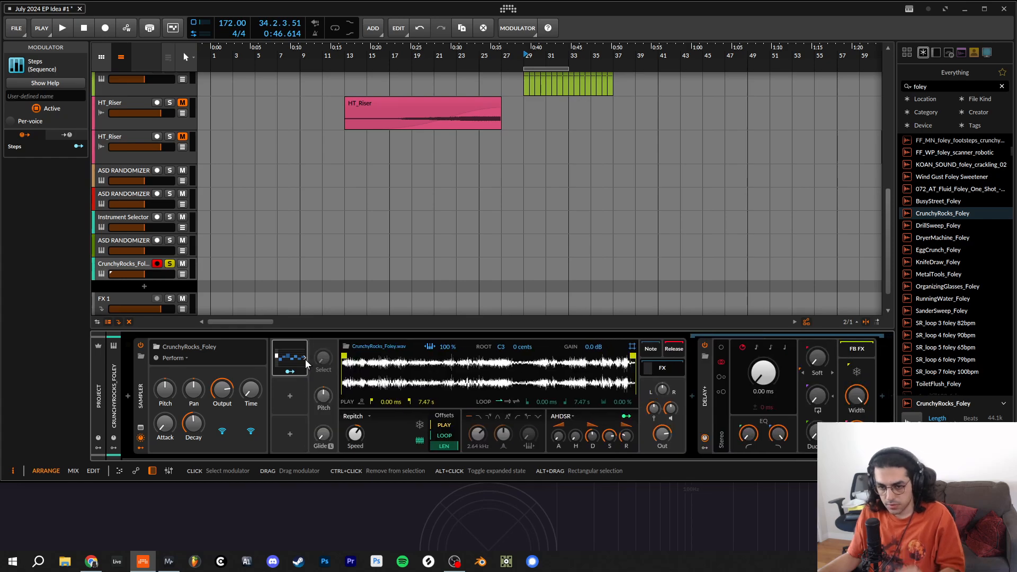
# - Add a Random modulator to the Sampler's empty modulator slot directly below the Steps modulator
pyautogui.click(288, 396)
pyautogui.scroll(-5, 430, 191)
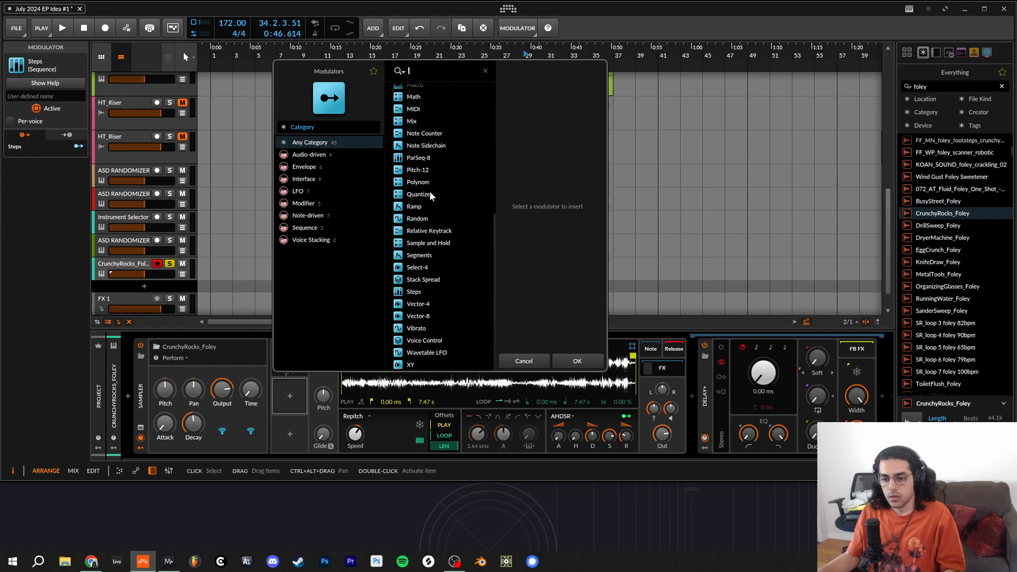
pyautogui.scroll(3, 433, 261)
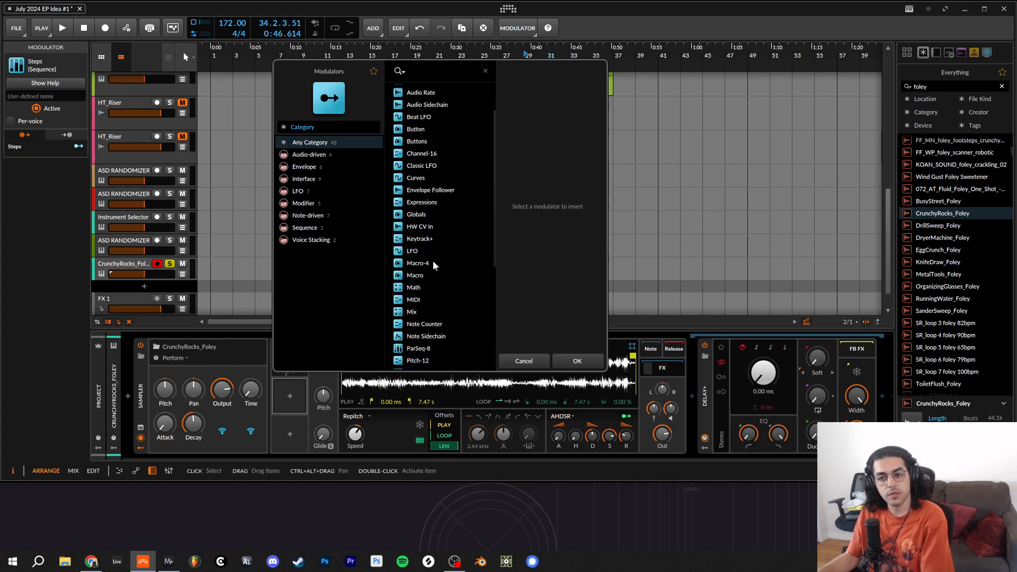
pyautogui.scroll(-5, 433, 263)
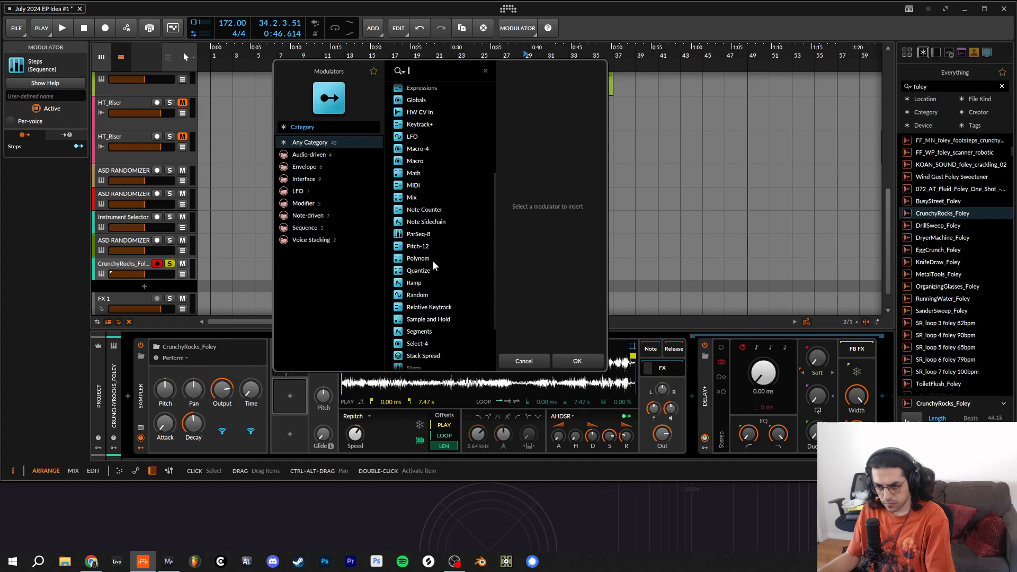
pyautogui.click(422, 294)
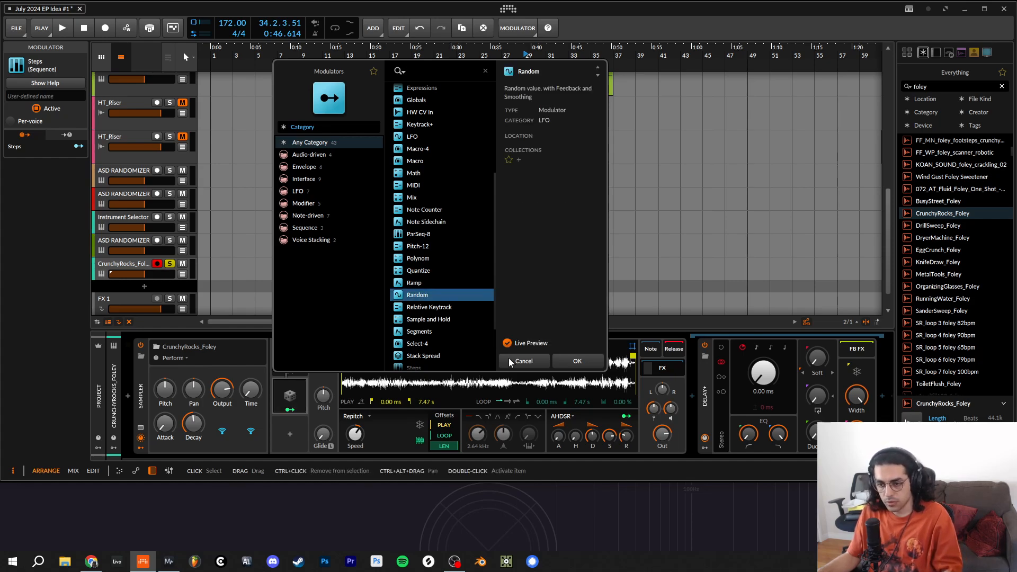
pyautogui.click(572, 361)
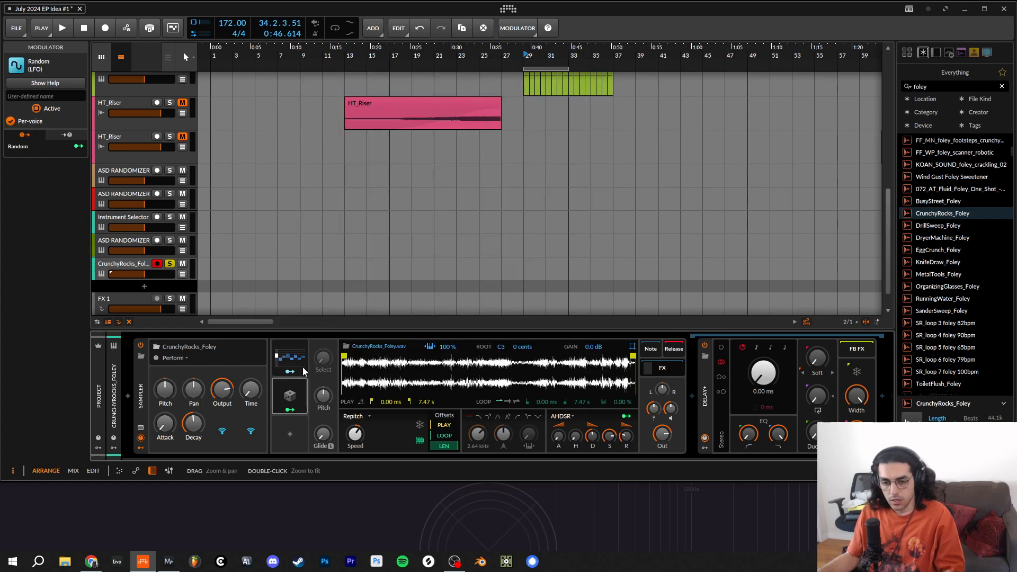
# - Expand the Random modulator and set it to maximum smoothing, a 1.78 Hz rate and bipolar output
pyautogui.click(304, 396)
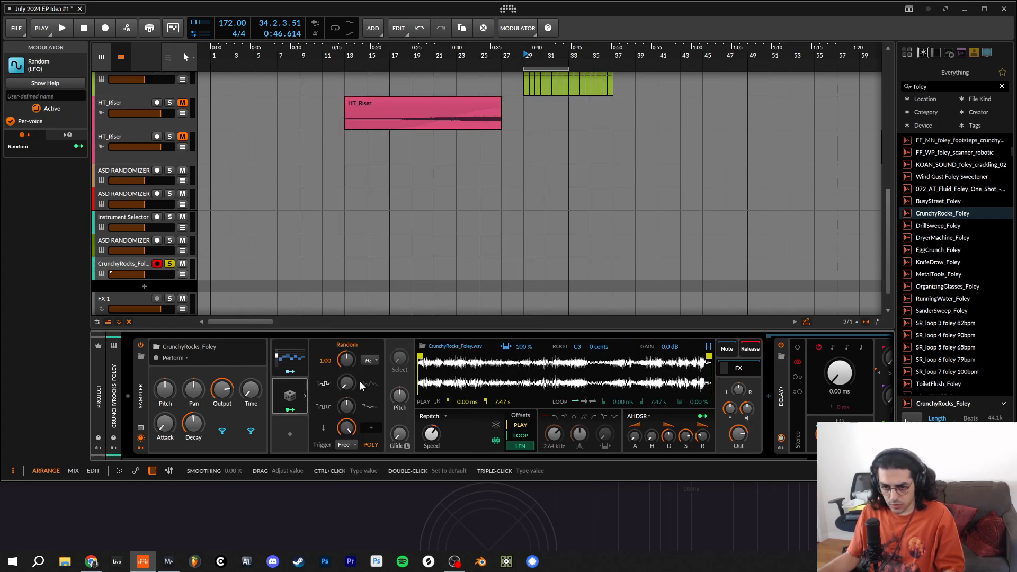
pyautogui.moveTo(345, 387); pyautogui.dragTo(345, 384)
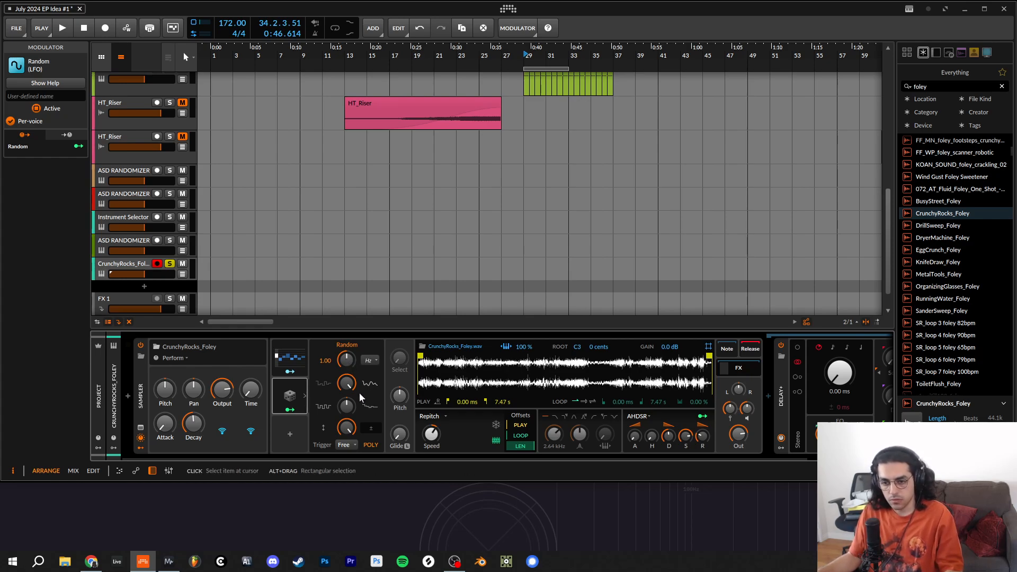
pyautogui.moveTo(346, 361); pyautogui.dragTo(349, 361)
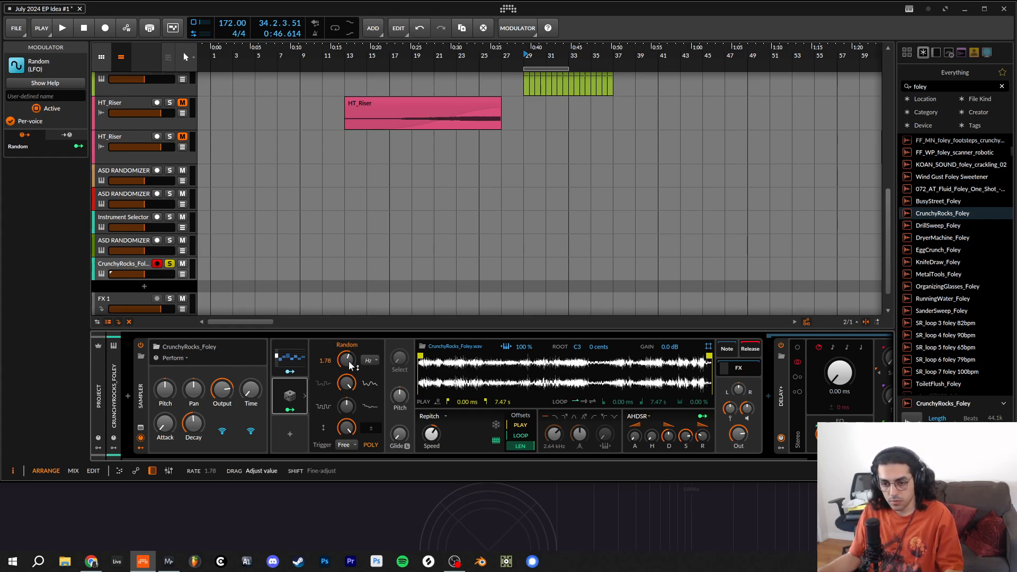
pyautogui.click(371, 428)
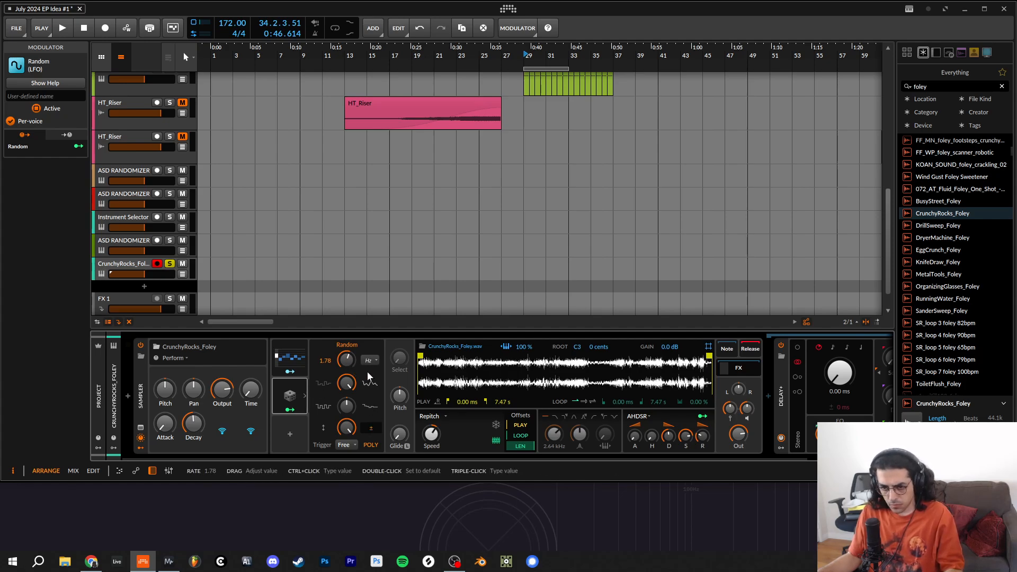
# - Map the Random modulator to the Pitch remote control with a modulation amount of 8.350
pyautogui.click(290, 409)
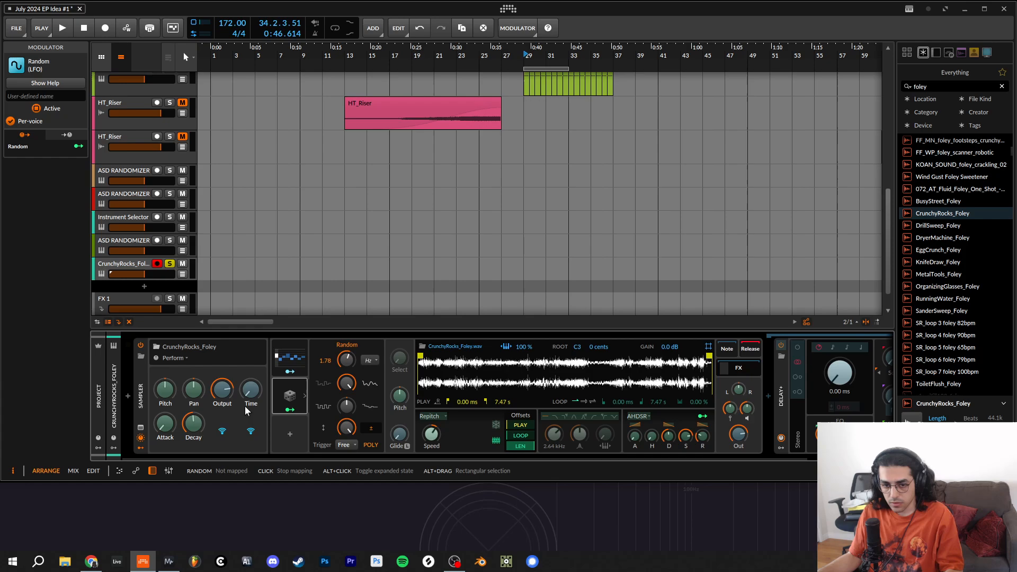
pyautogui.moveTo(165, 389); pyautogui.dragTo(165, 381)
pyautogui.click(298, 409)
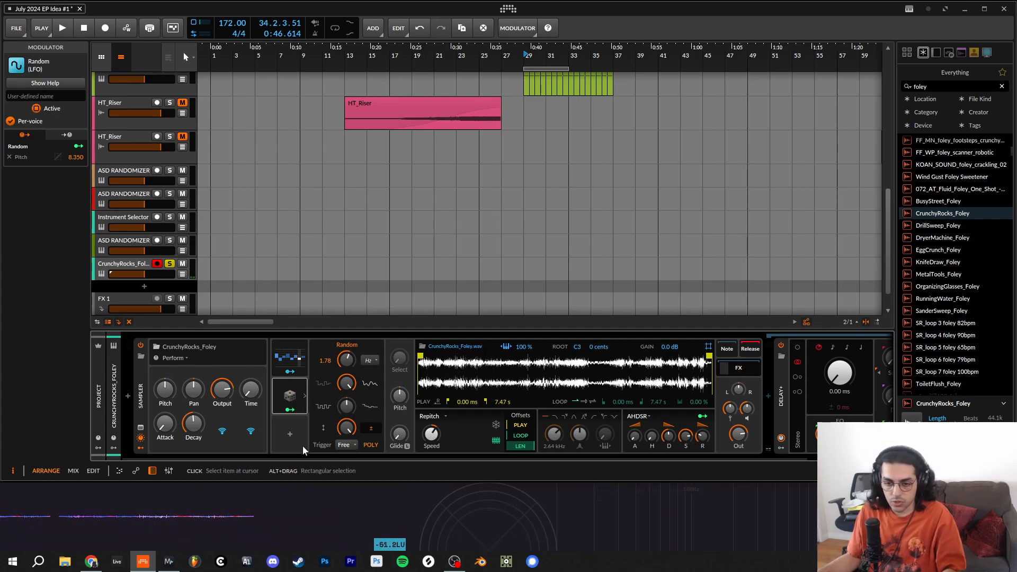
# - Add a second Random modulator below the first and set it to bipolar, 100% smoothing and a 2.24 Hz rate
pyautogui.click(283, 435)
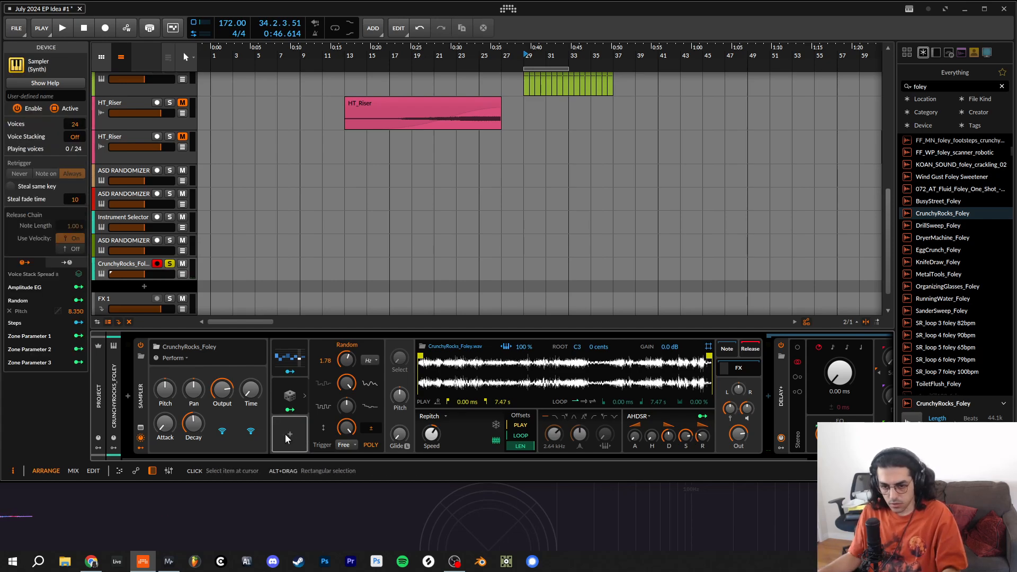
pyautogui.click(287, 433)
pyautogui.scroll(-3, 414, 360)
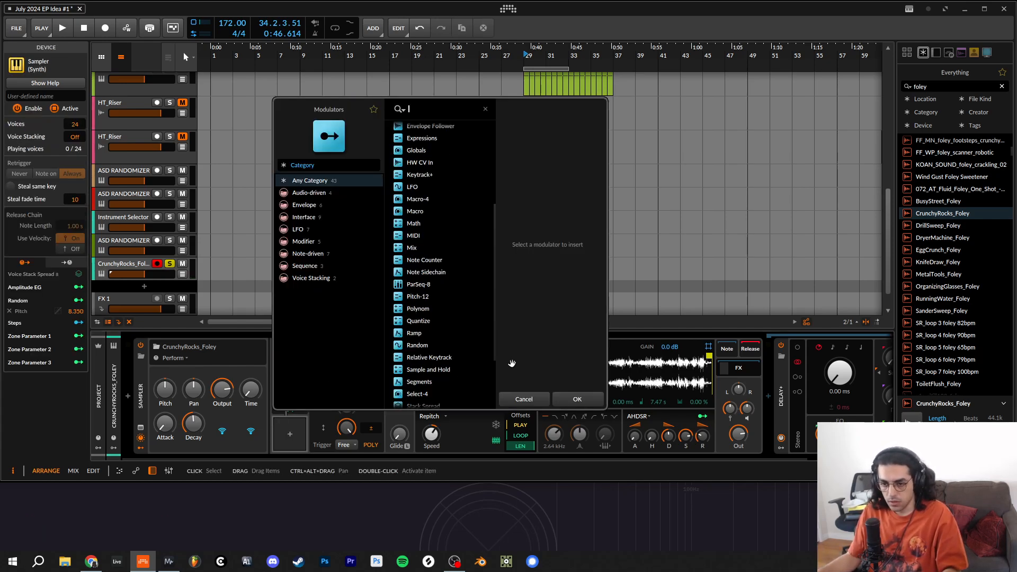
pyautogui.click(418, 345)
pyautogui.click(557, 398)
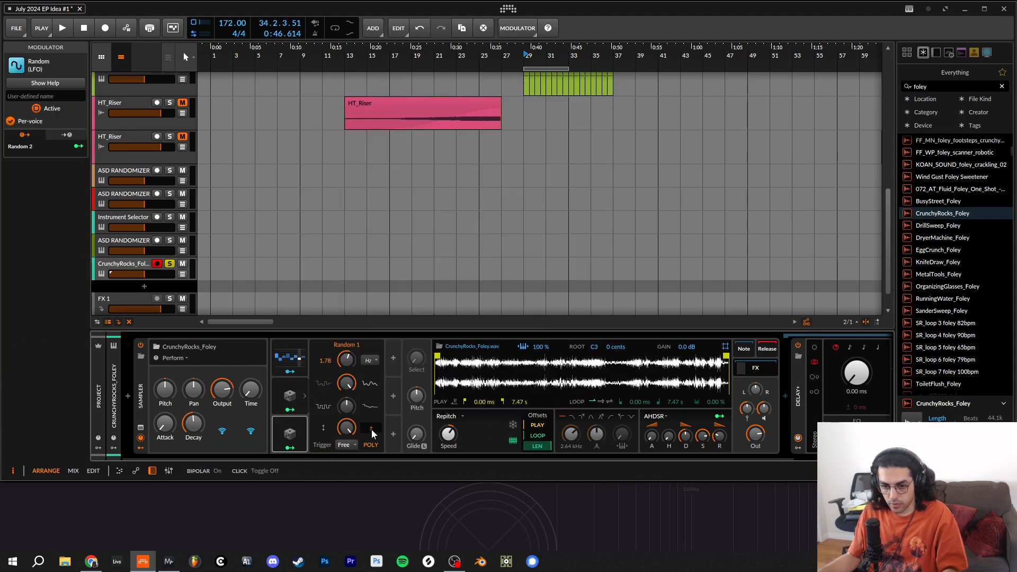
pyautogui.click(291, 432)
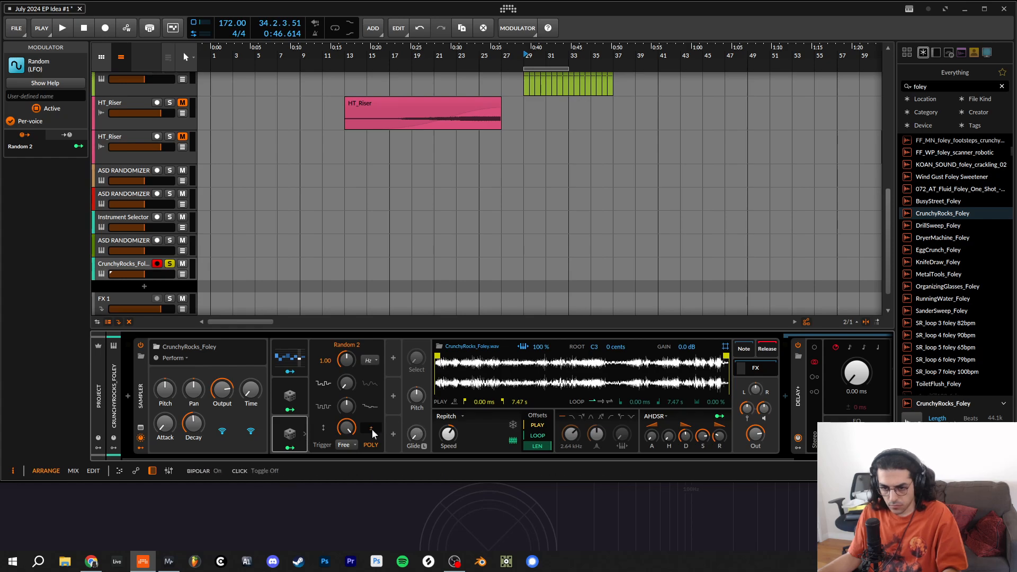
pyautogui.moveTo(348, 364); pyautogui.dragTo(348, 328)
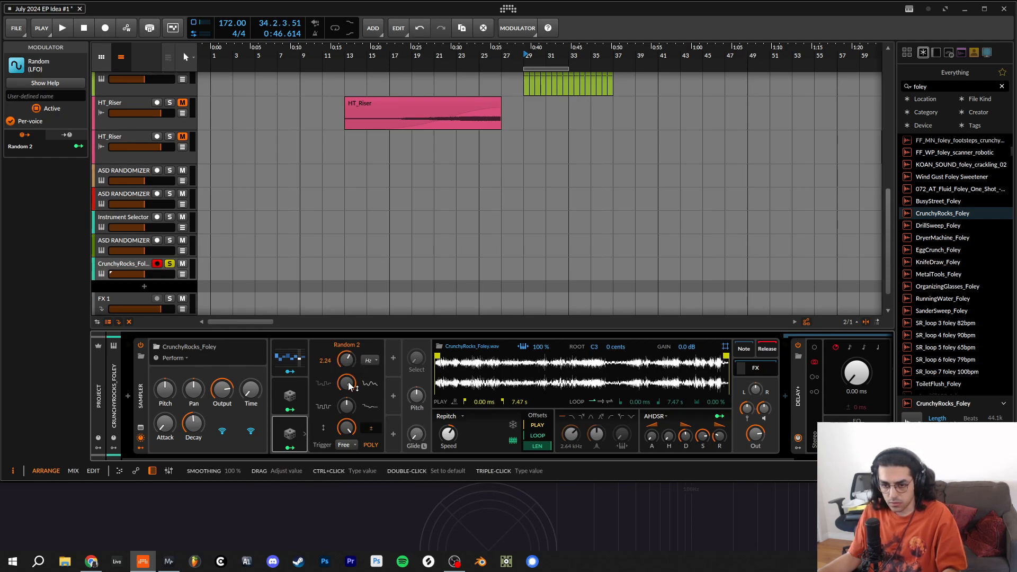
# - Map the second Random modulator to the Pan remote control with a modulation amount of 0.470
pyautogui.click(290, 448)
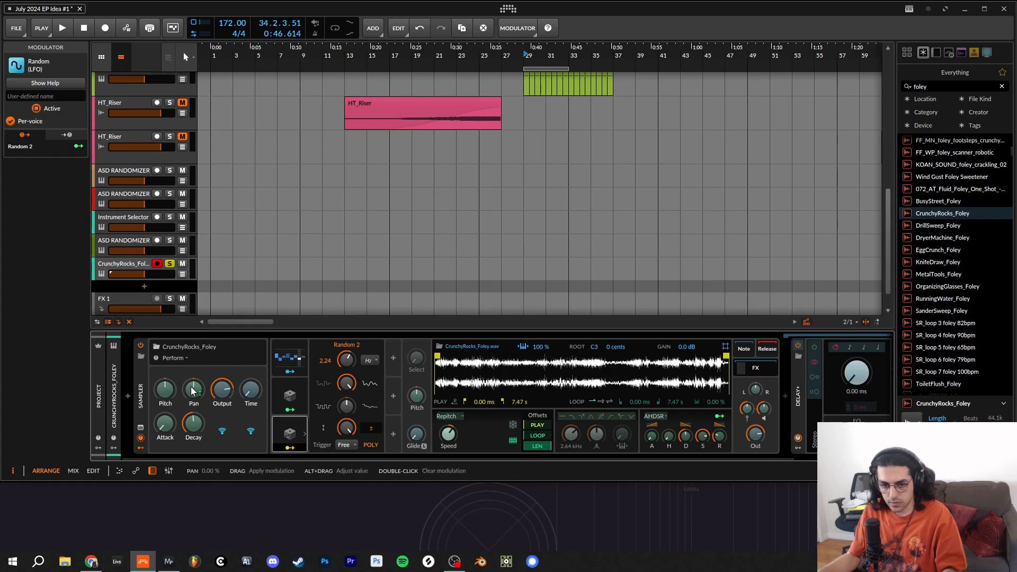
pyautogui.moveTo(194, 389); pyautogui.dragTo(194, 371)
pyautogui.click(290, 448)
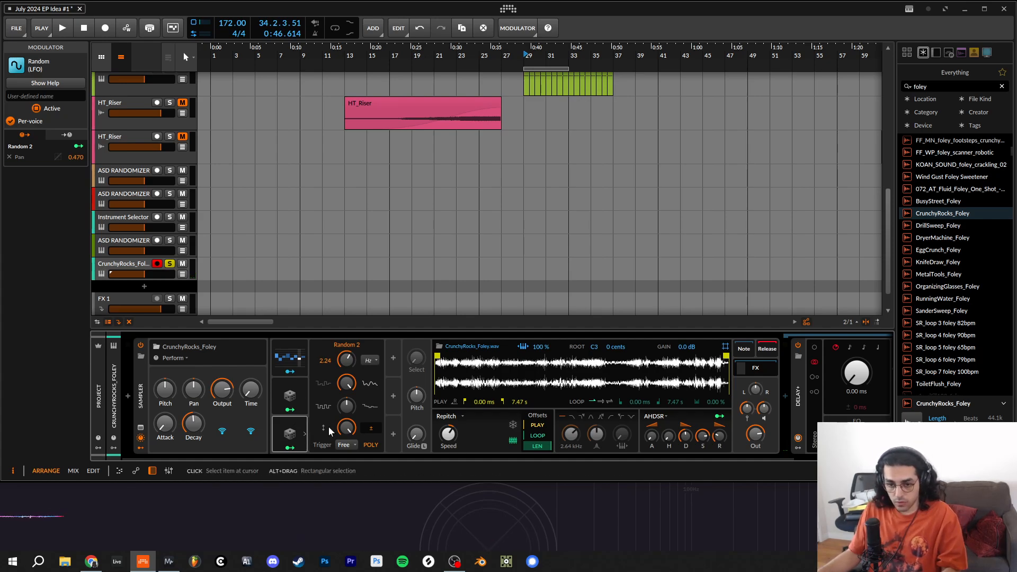
# - Add a third Random modulator in the slot beside Steps and set it to maximum smoothing and a 1.62 Hz rate
pyautogui.click(305, 434)
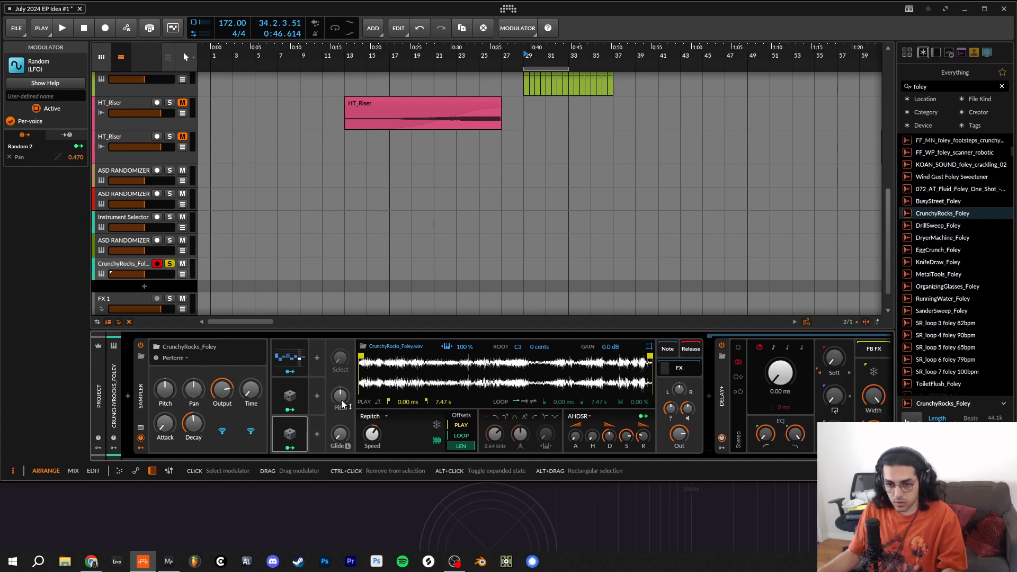
pyautogui.click(317, 360)
pyautogui.scroll(-5, 481, 303)
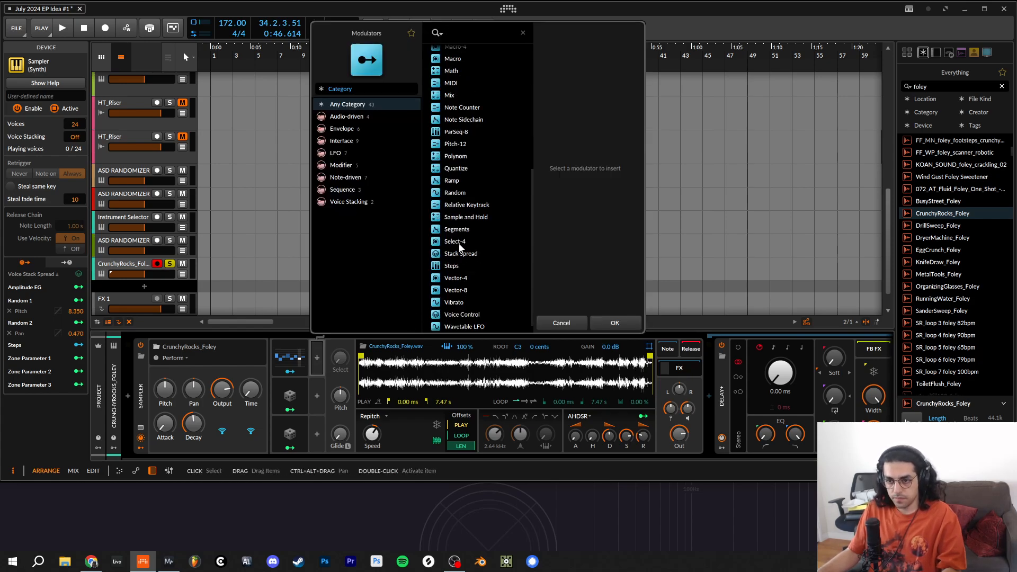
pyautogui.doubleClick(456, 193)
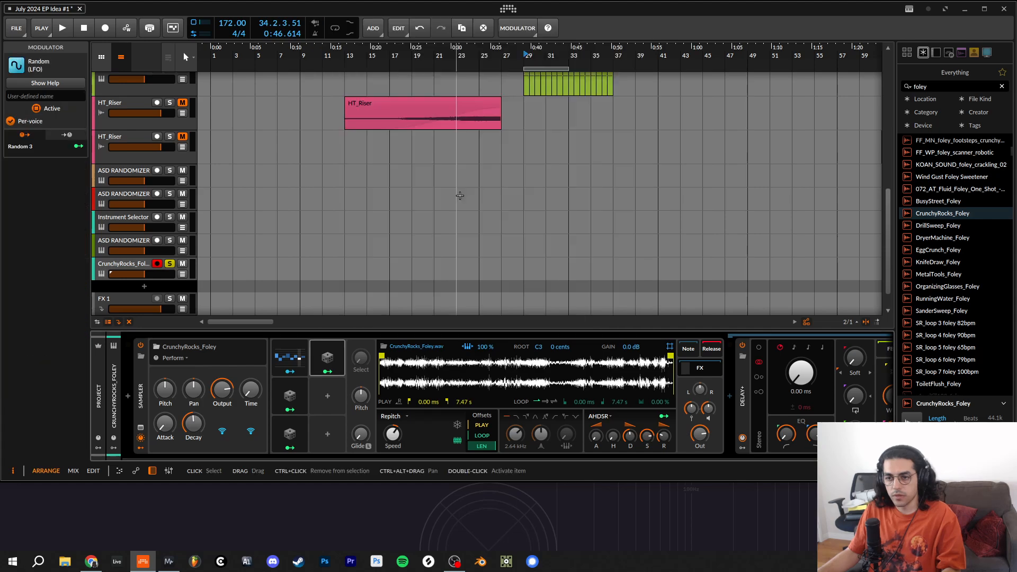
pyautogui.click(341, 357)
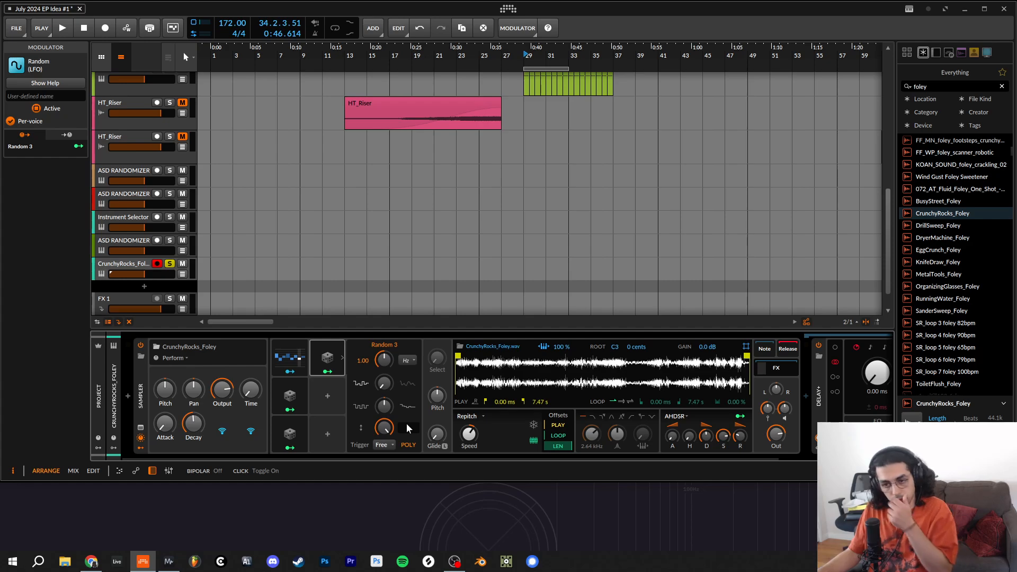
pyautogui.moveTo(386, 383); pyautogui.dragTo(384, 362)
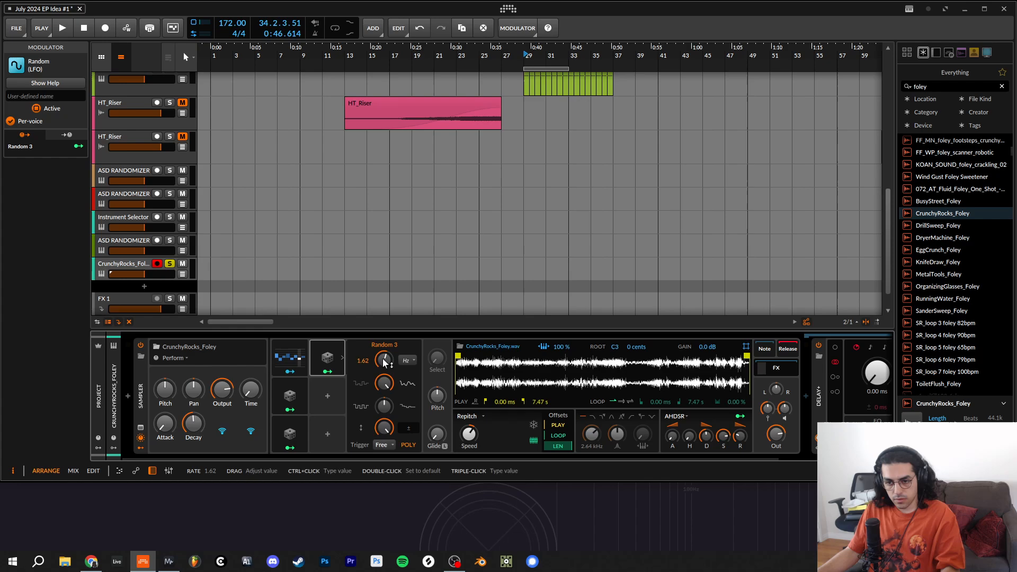
pyautogui.click(290, 430)
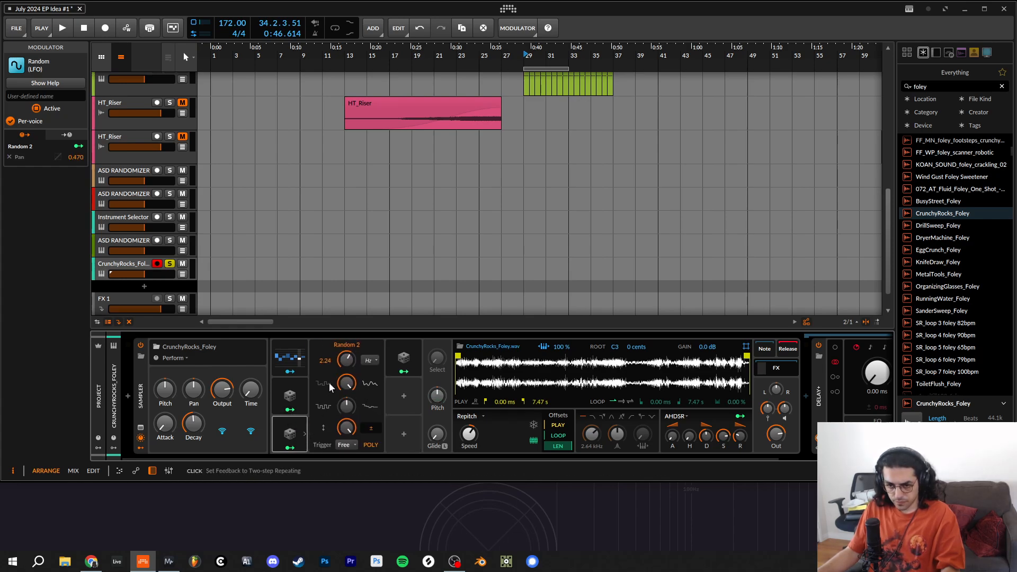
pyautogui.click(400, 360)
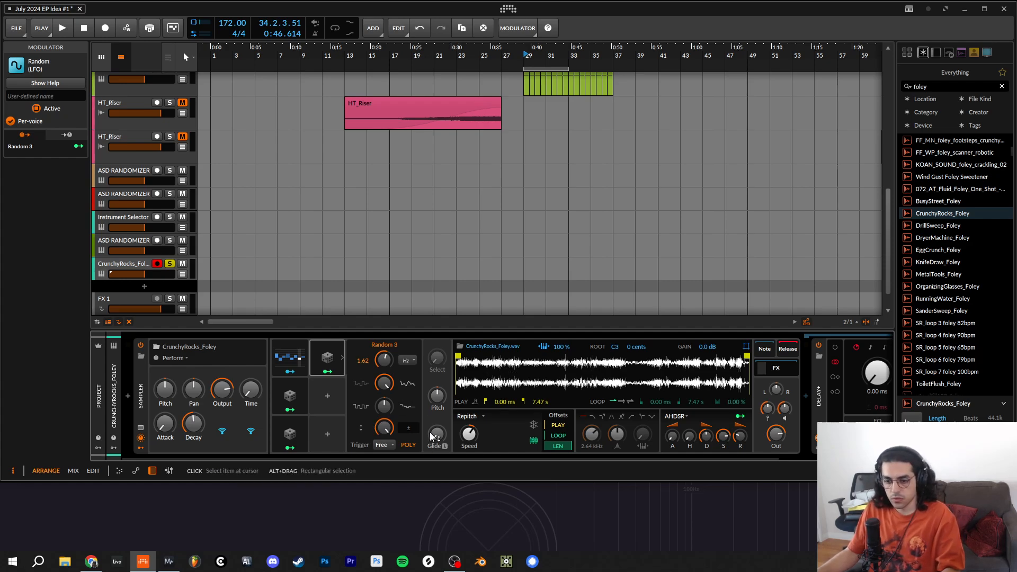
# - Map the third Random modulator to the Output remote control with a modulation amount of 0.157
pyautogui.click(328, 371)
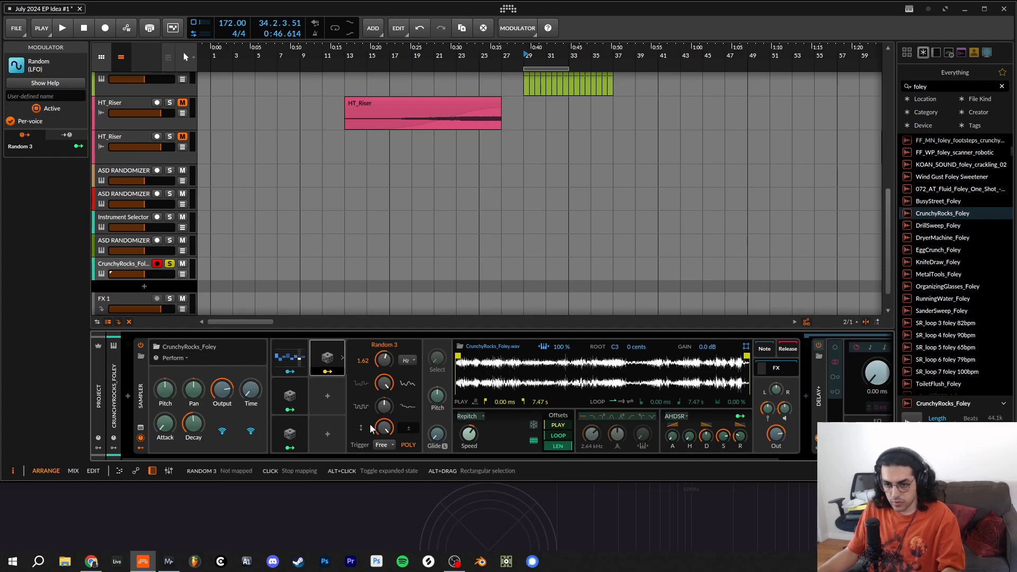
pyautogui.moveTo(219, 399); pyautogui.dragTo(219, 377)
pyautogui.click(336, 370)
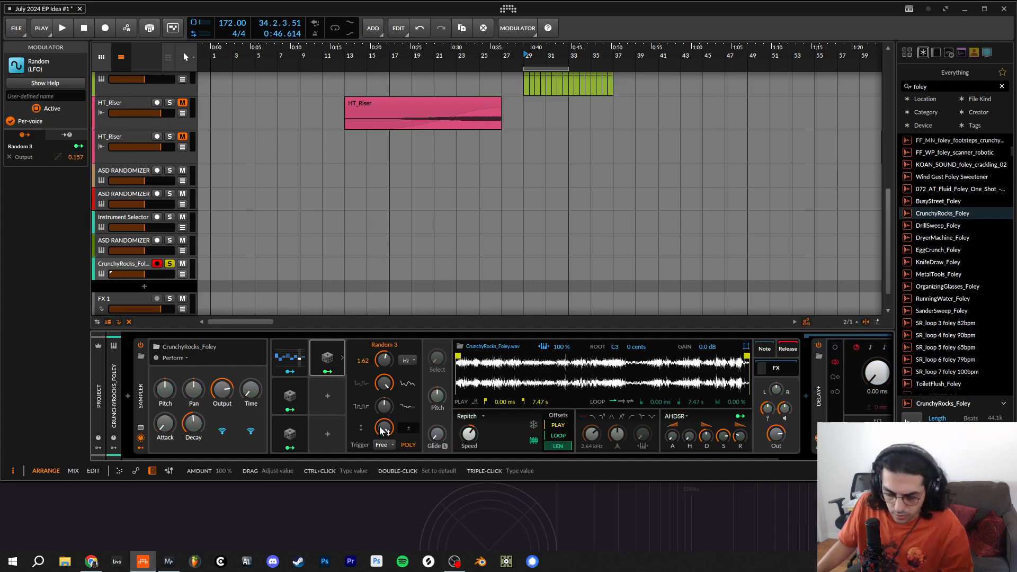
# - Add a fourth Random modulator below the third, expand its settings and raise its smoothing to maximum
pyautogui.click(328, 398)
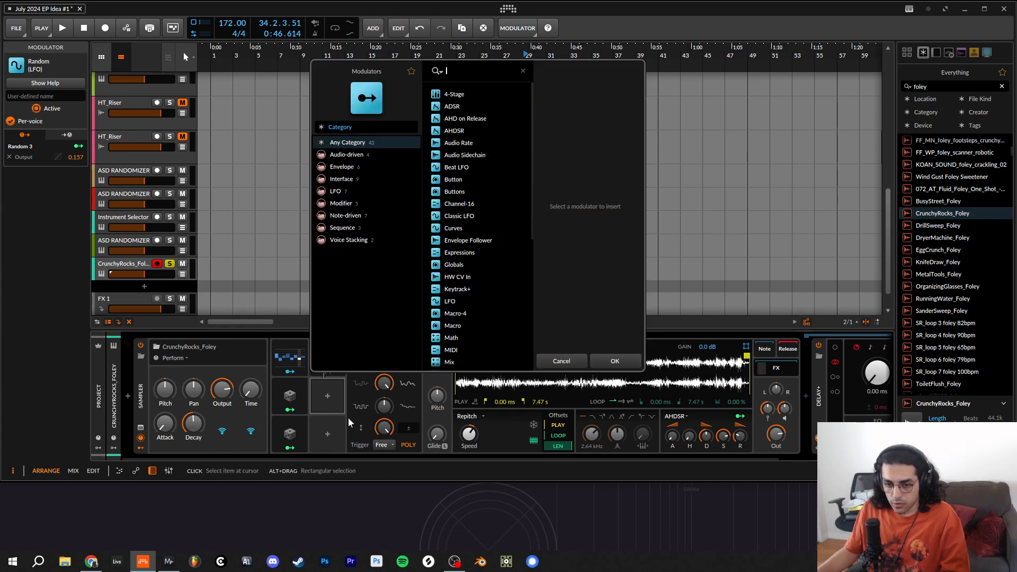
pyautogui.scroll(-3, 475, 312)
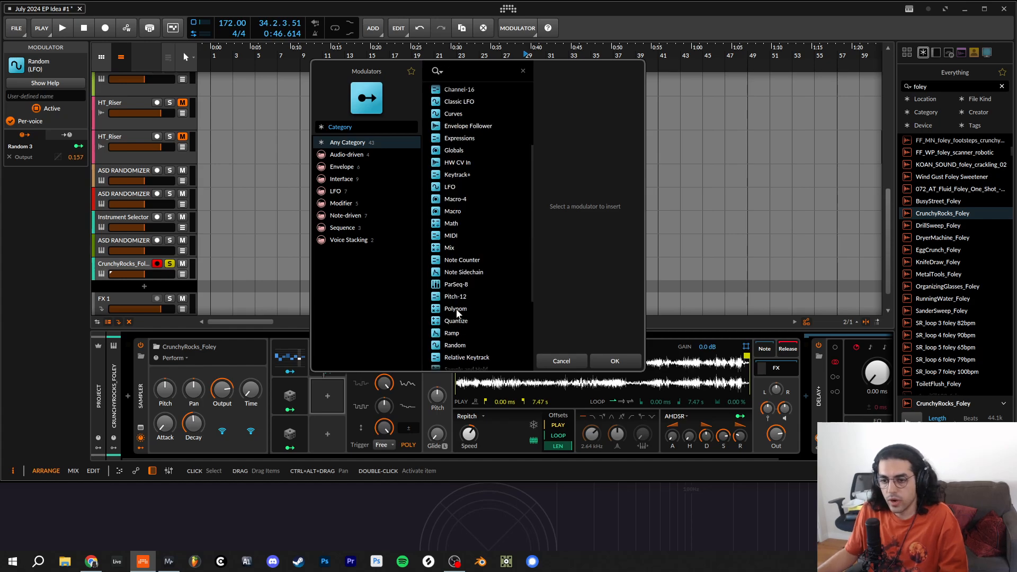
pyautogui.doubleClick(456, 346)
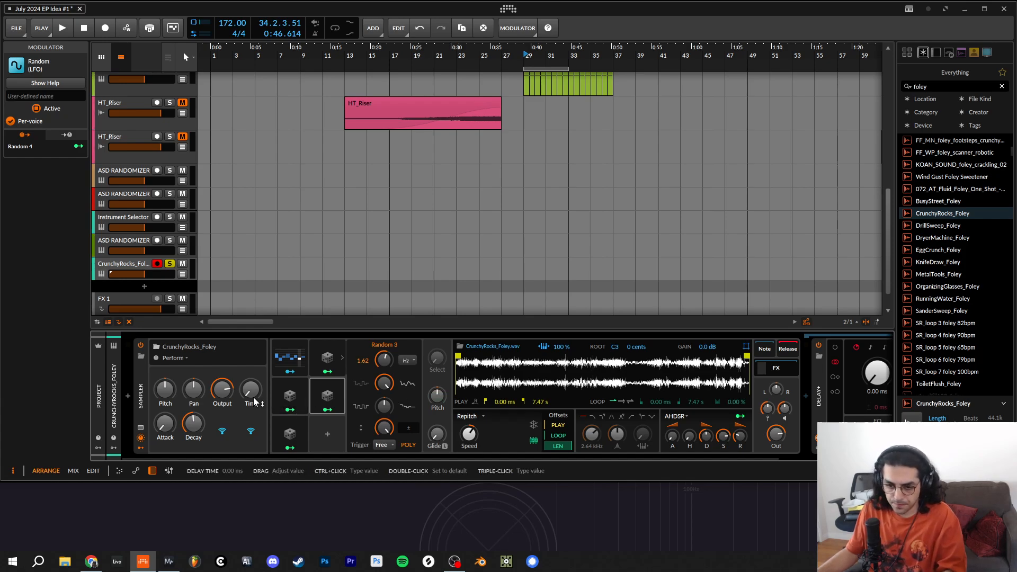
pyautogui.click(337, 401)
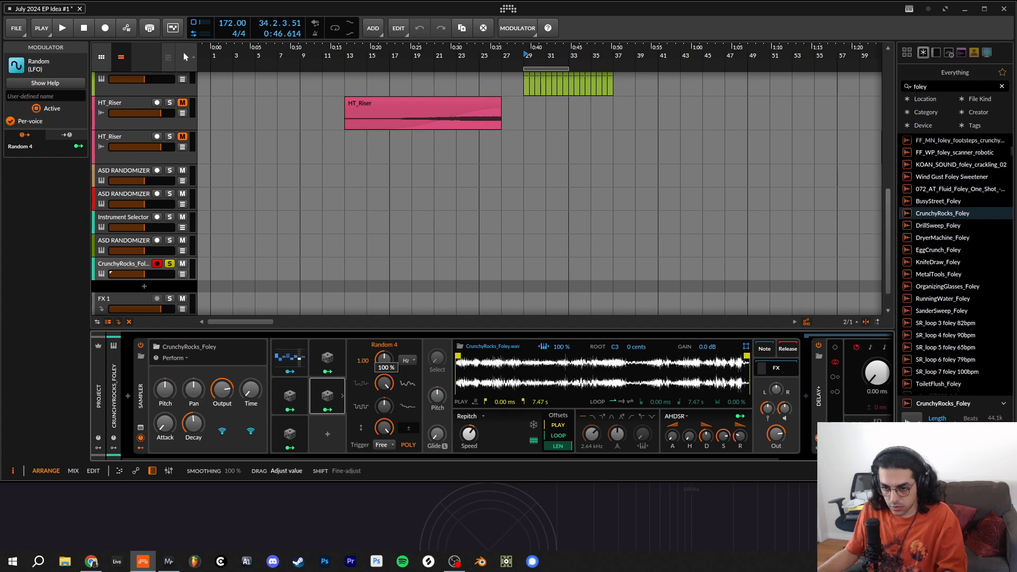
# - Map the fourth Random modulator to the Time remote control by 0.342 and set its rate to 0.62 Hz
pyautogui.click(328, 409)
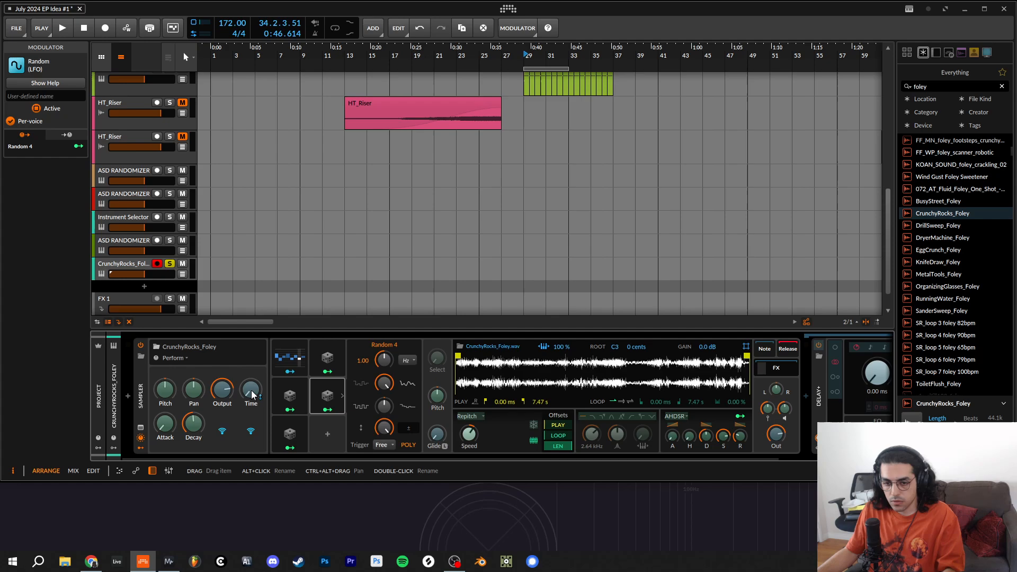
pyautogui.moveTo(250, 392); pyautogui.dragTo(260, 393)
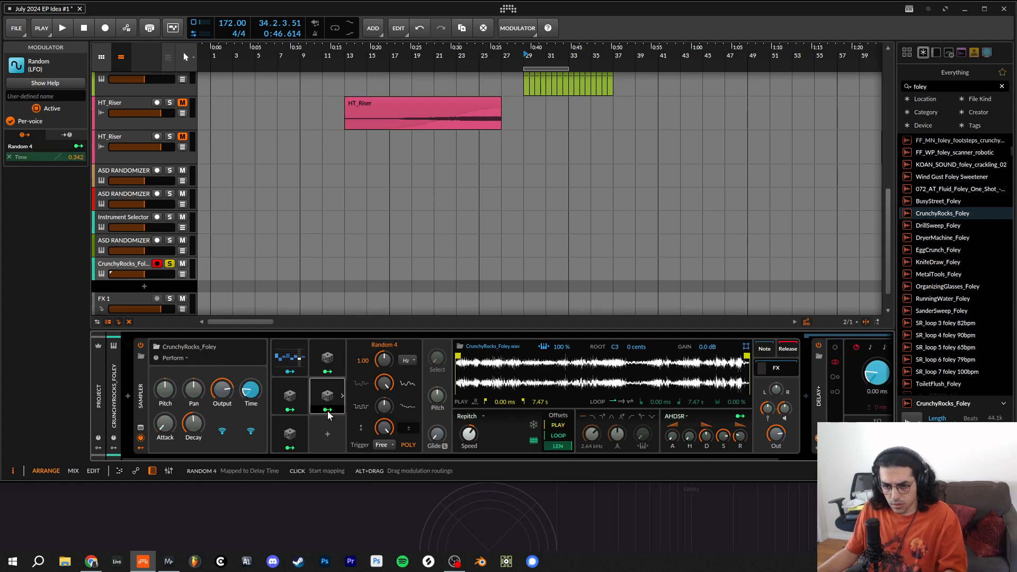
pyautogui.click(328, 411)
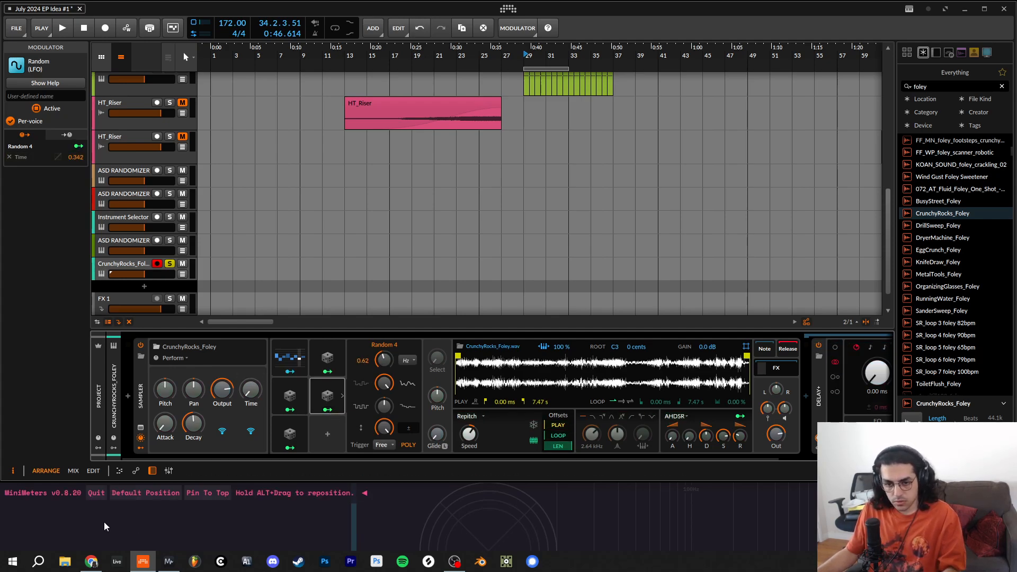
# - Add a fifth Random modulator to the Sampler below the fourth, expand its settings and raise its smoothing to maximum
pyautogui.click(332, 435)
pyautogui.click(332, 434)
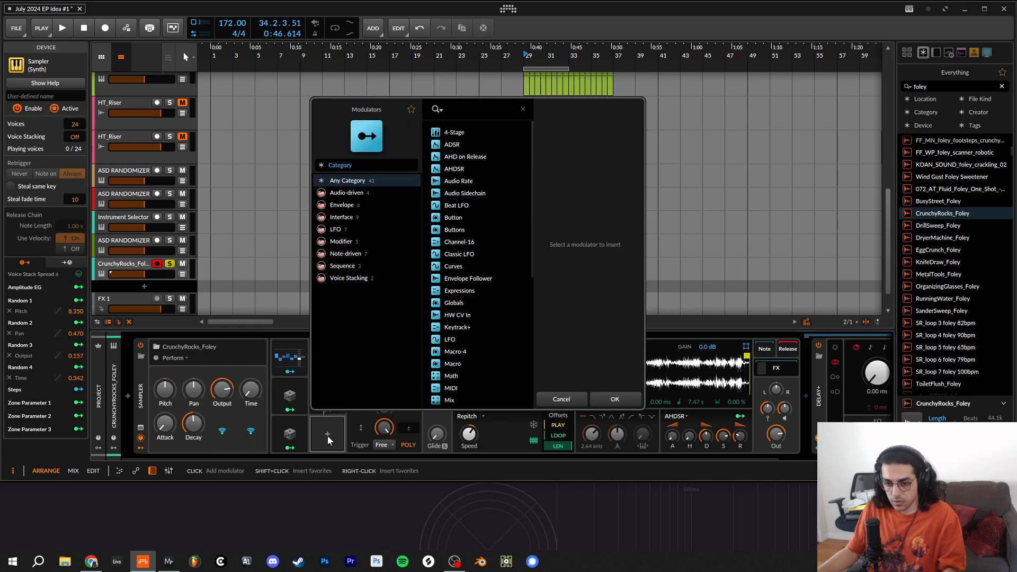
pyautogui.doubleClick(463, 388)
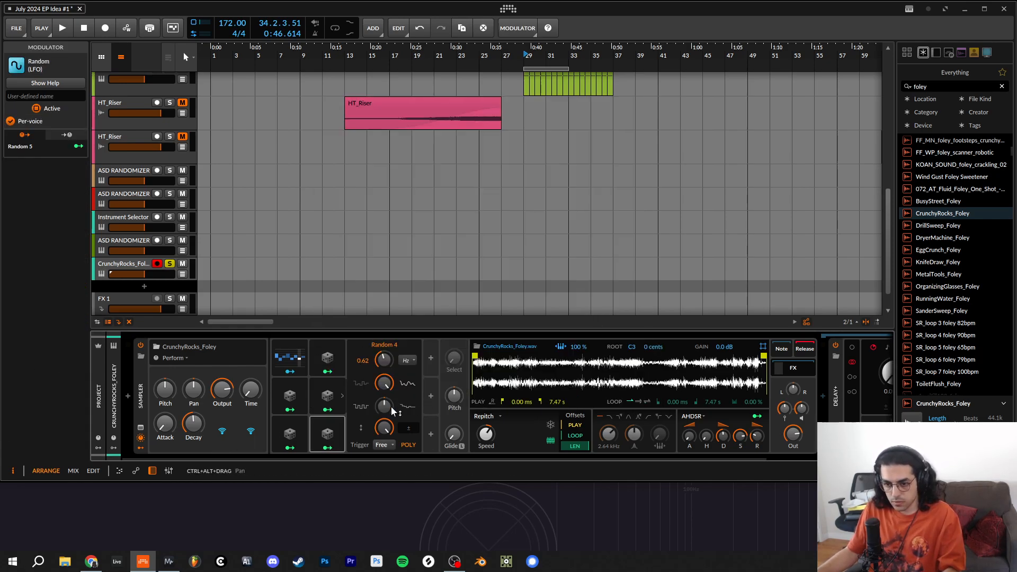
pyautogui.click(337, 438)
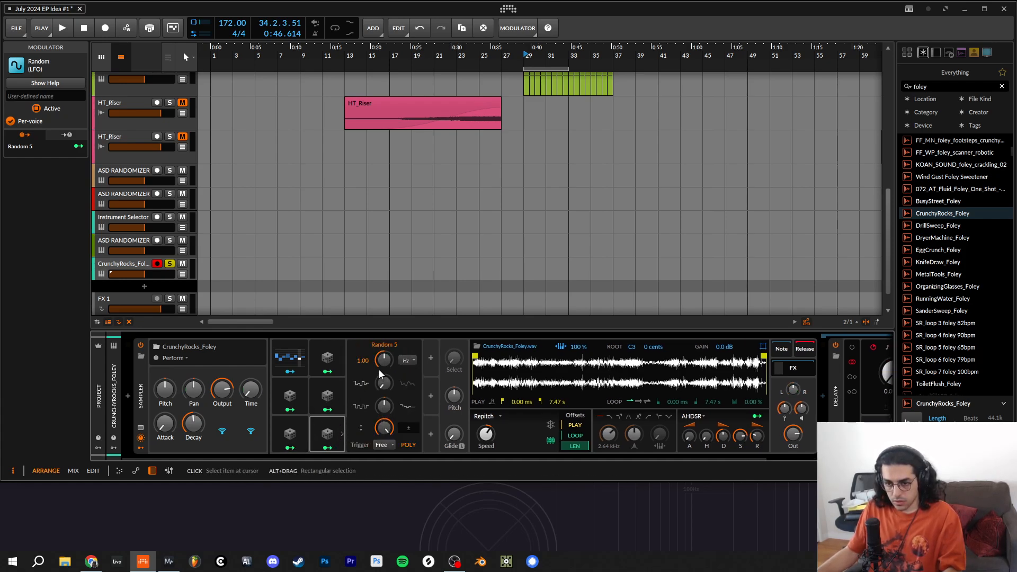
pyautogui.moveTo(384, 382); pyautogui.dragTo(383, 328)
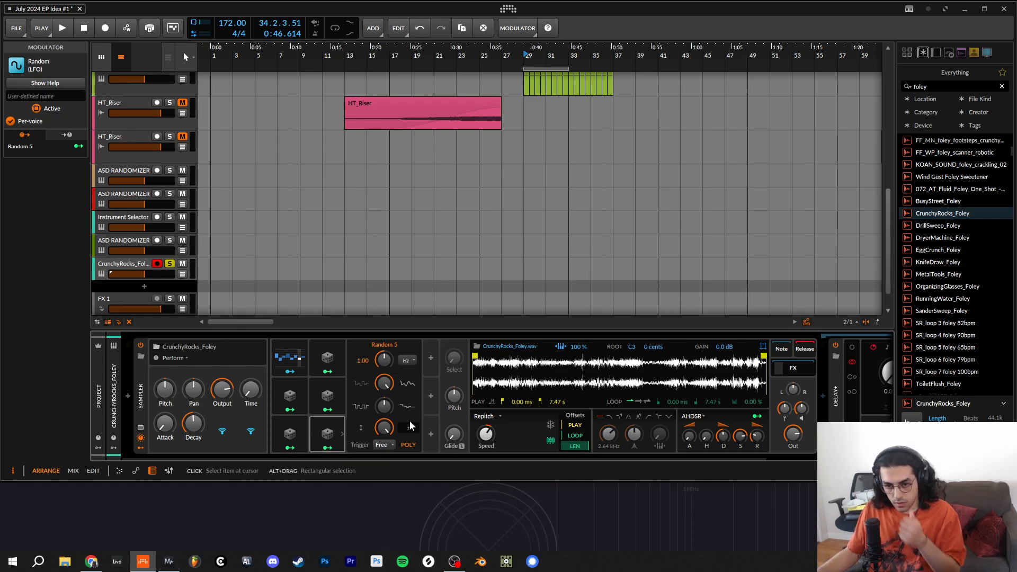
# - Map the fifth Random modulator to the Attack remote control with a modulation amount of ×43.65 and collapse its settings
pyautogui.click(342, 433)
pyautogui.click(342, 433)
pyautogui.click(328, 448)
pyautogui.moveTo(165, 425); pyautogui.dragTo(165, 392)
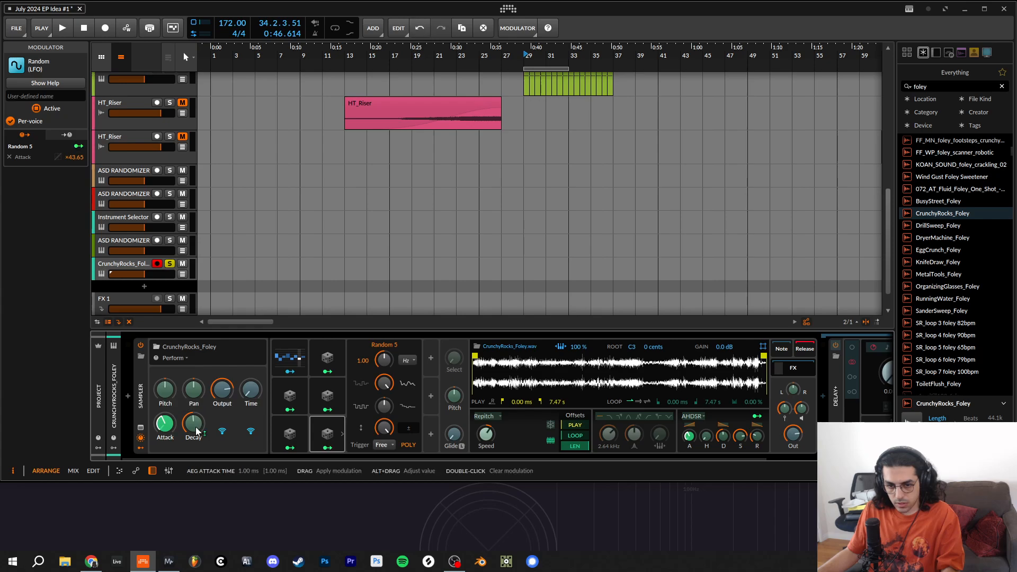
pyautogui.click(342, 432)
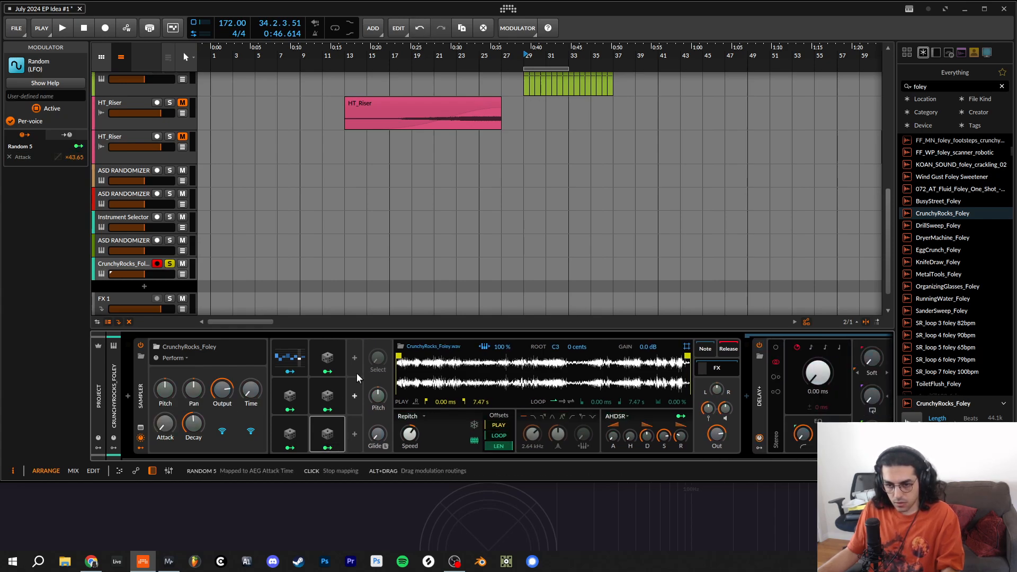
# - Add a sixth Random modulator with 100% smoothing and a 3.02 Hz rate, and map it to the Decay remote control by ×3.589
pyautogui.click(356, 354)
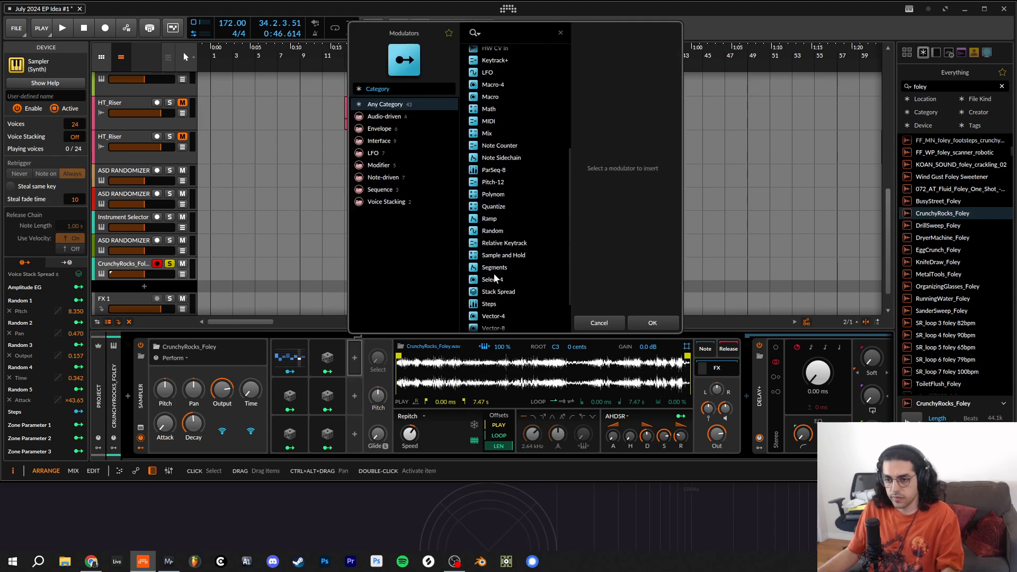
pyautogui.doubleClick(493, 230)
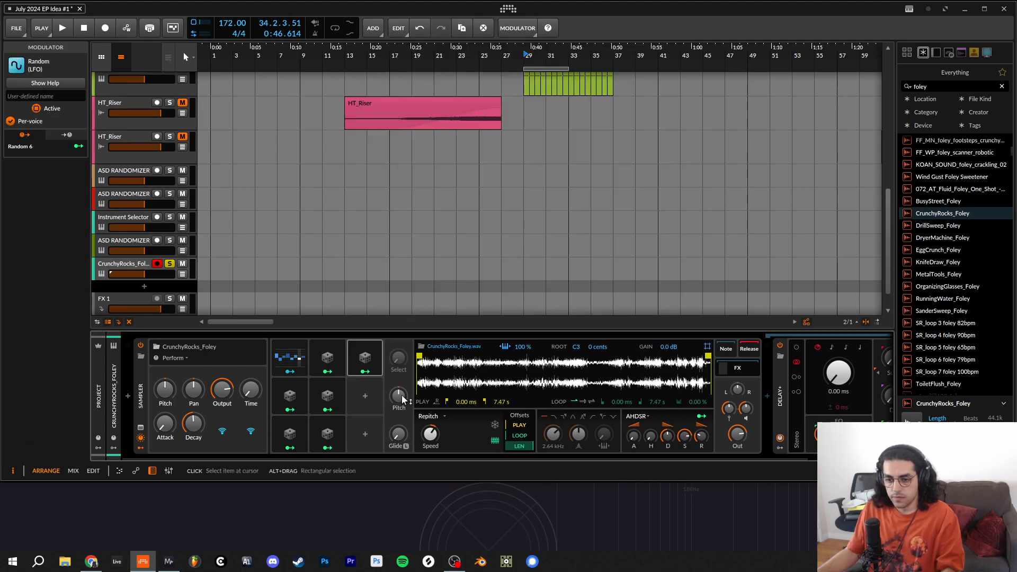
pyautogui.click(380, 358)
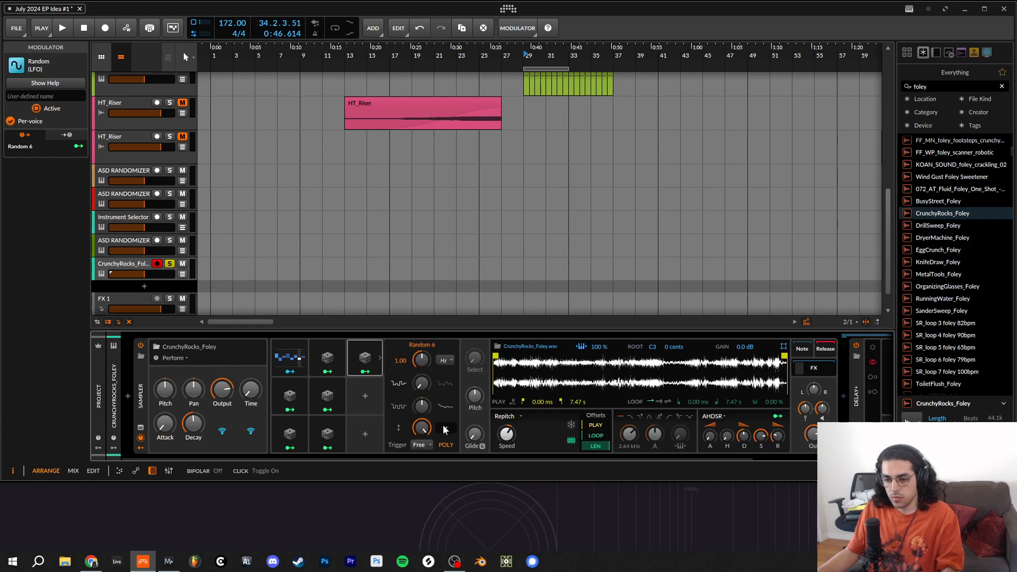
pyautogui.moveTo(412, 383); pyautogui.dragTo(418, 383)
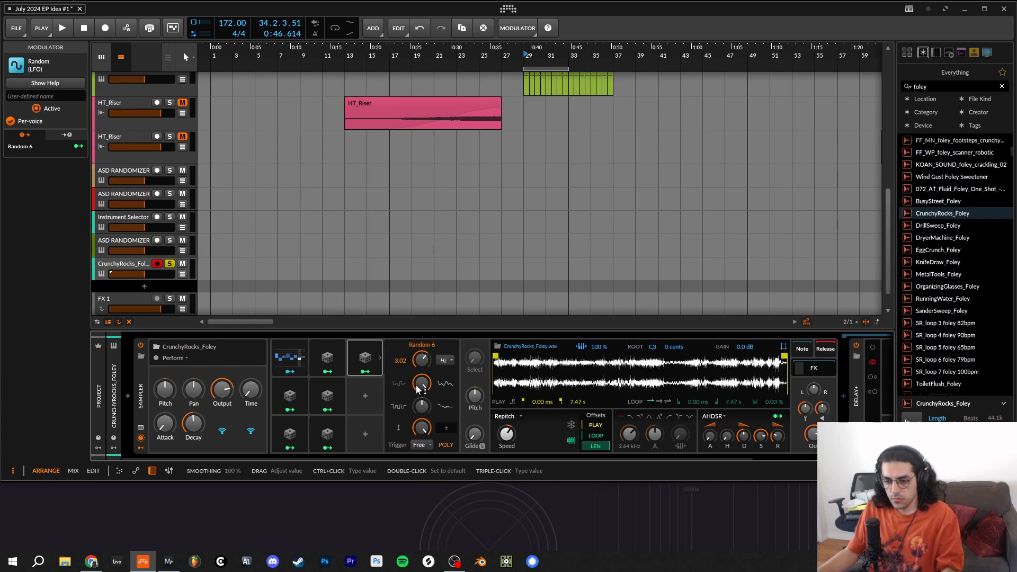
pyautogui.moveTo(194, 428)
pyautogui.mouseDown()
pyautogui.moveTo(193, 405)
pyautogui.moveTo(200, 429)
pyautogui.mouseUp()
pyautogui.click(366, 372)
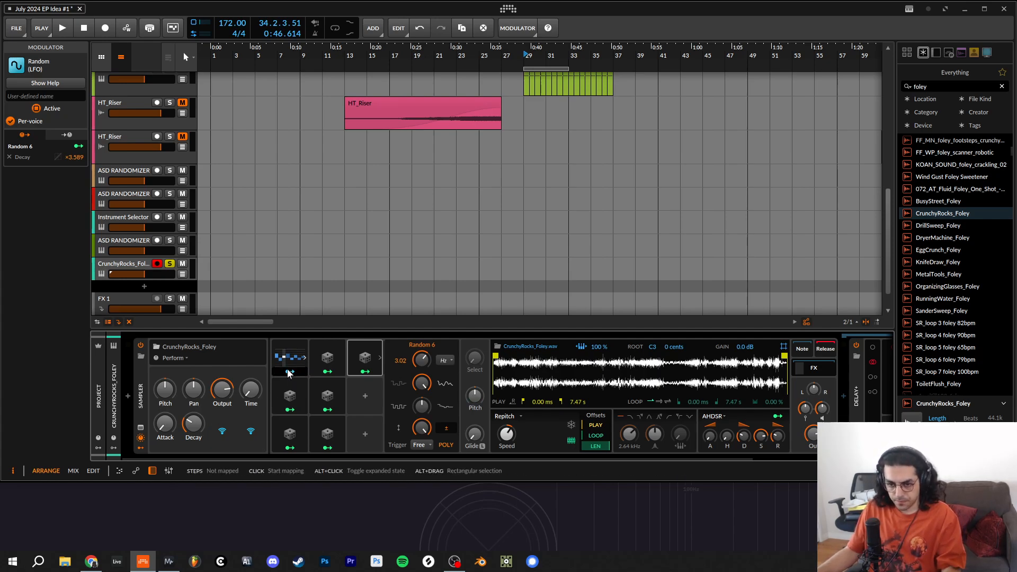
# - Map the Steps modulator to the Pitch remote control by 9.000, Pan by -0.30, and also to Output, Time and Attack
pyautogui.moveTo(161, 394); pyautogui.dragTo(222, 384)
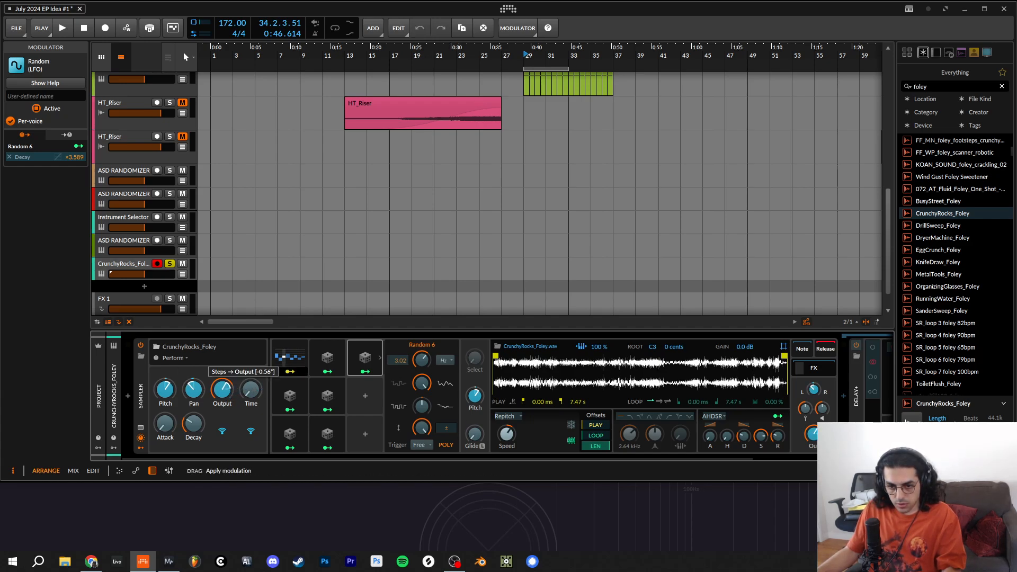
pyautogui.moveTo(251, 392); pyautogui.dragTo(251, 383)
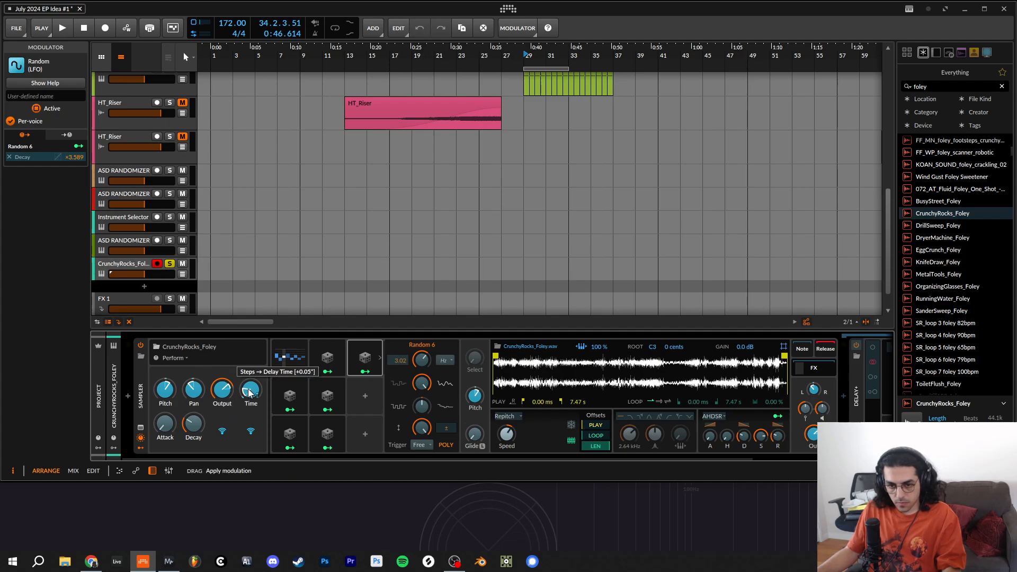
pyautogui.moveTo(165, 427); pyautogui.dragTo(165, 417)
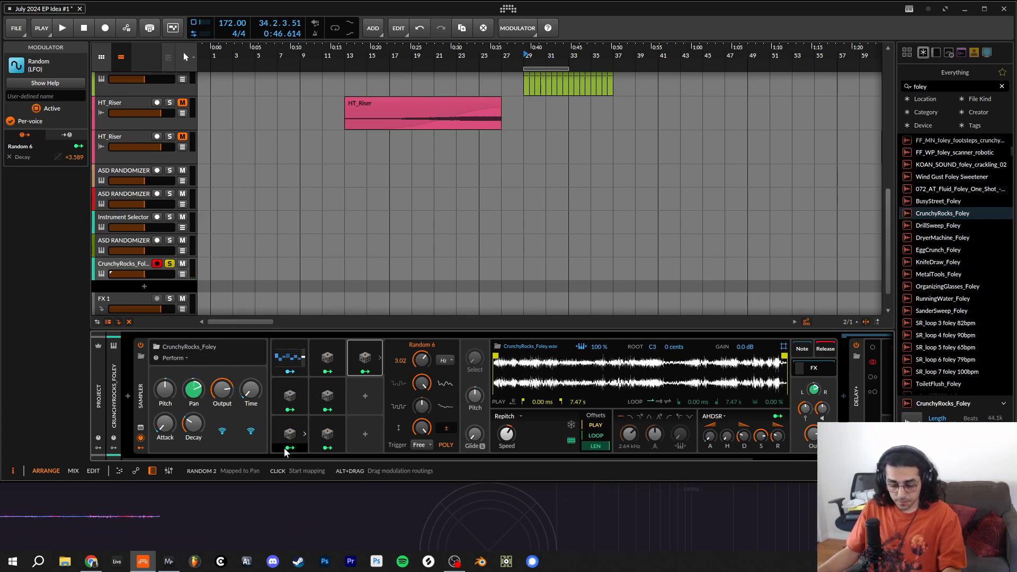
# - Group the CrunchyRocks_Foley Sampler into an Instrument Layer container
pyautogui.click(141, 402)
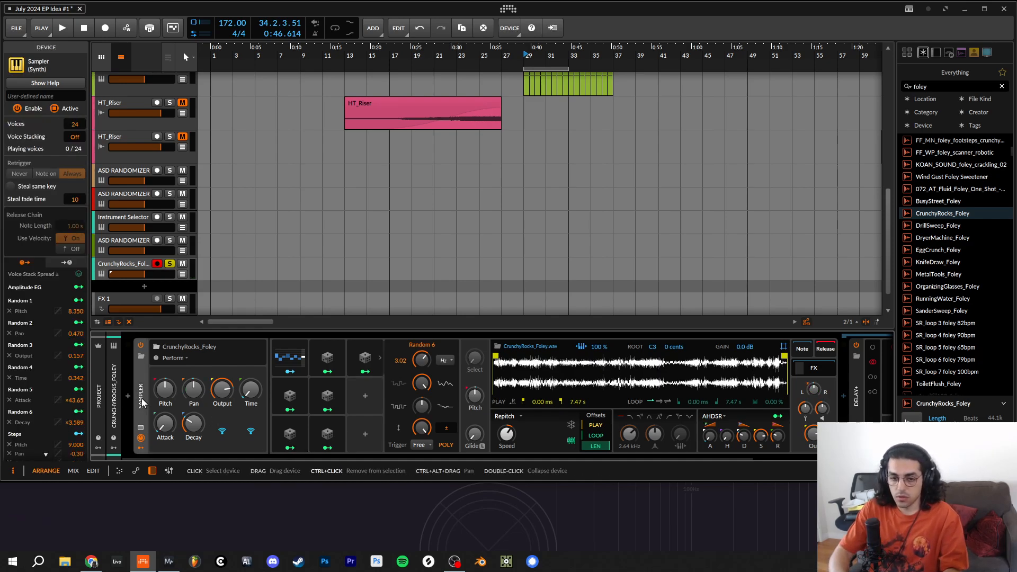
pyautogui.hotkey('ctrl', 'g')
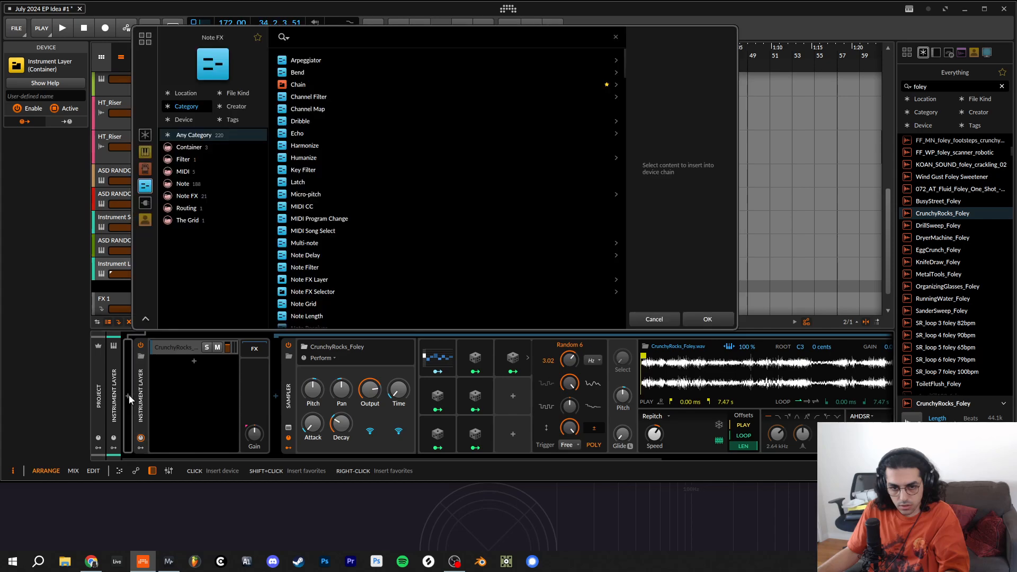
pyautogui.click(128, 395)
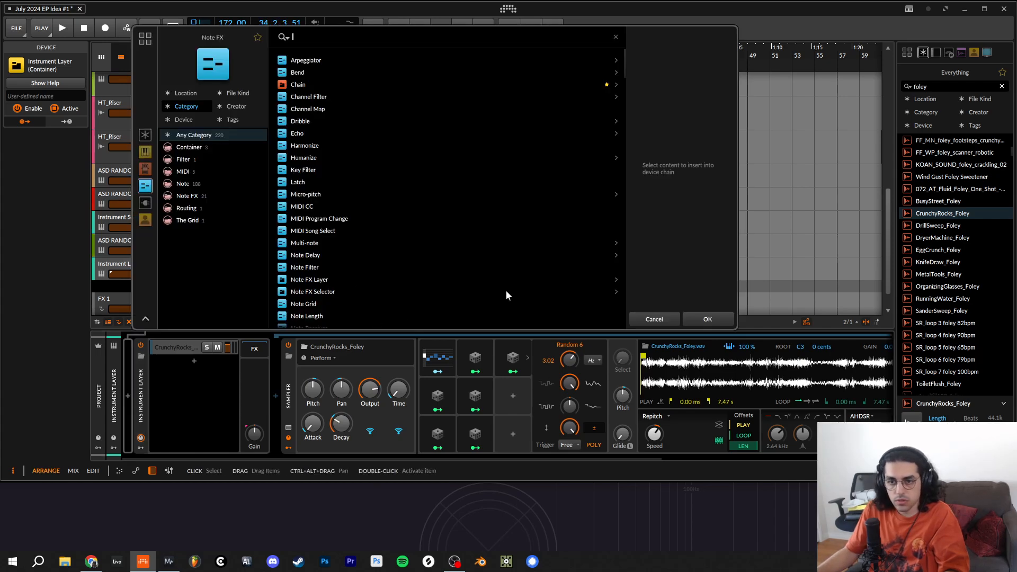
pyautogui.click(638, 320)
pyautogui.click(128, 395)
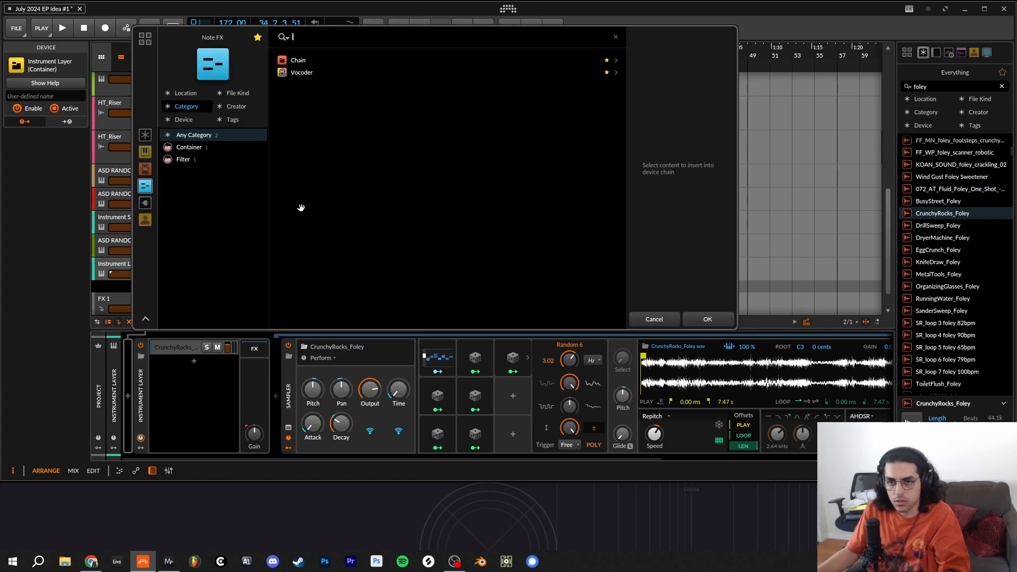
pyautogui.click(667, 317)
# - Check which container device holds the layers on the ASD RANDOMIZER track directly above, and return to the Instrument Layer track
pyautogui.click(127, 239)
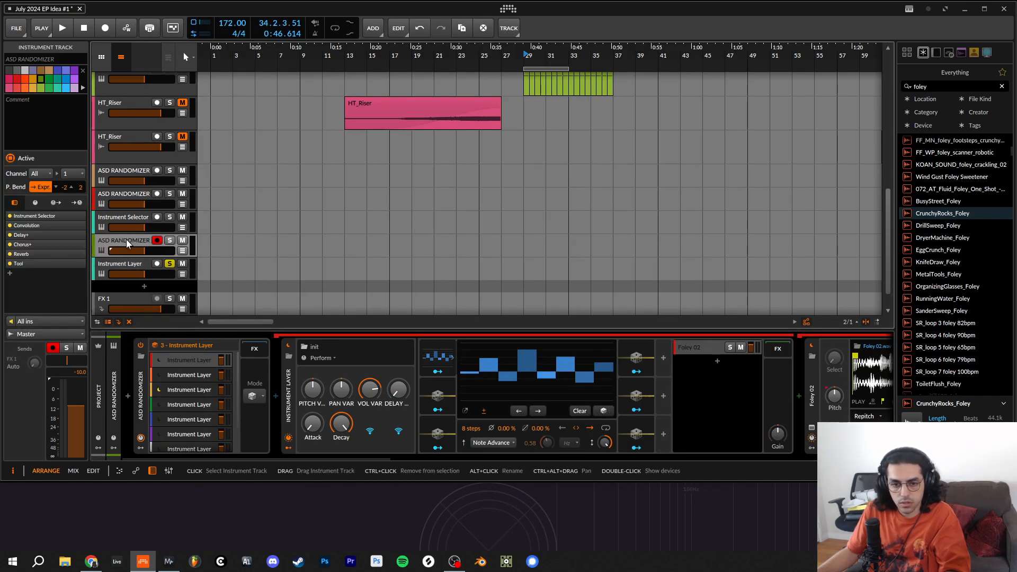
pyautogui.click(144, 383)
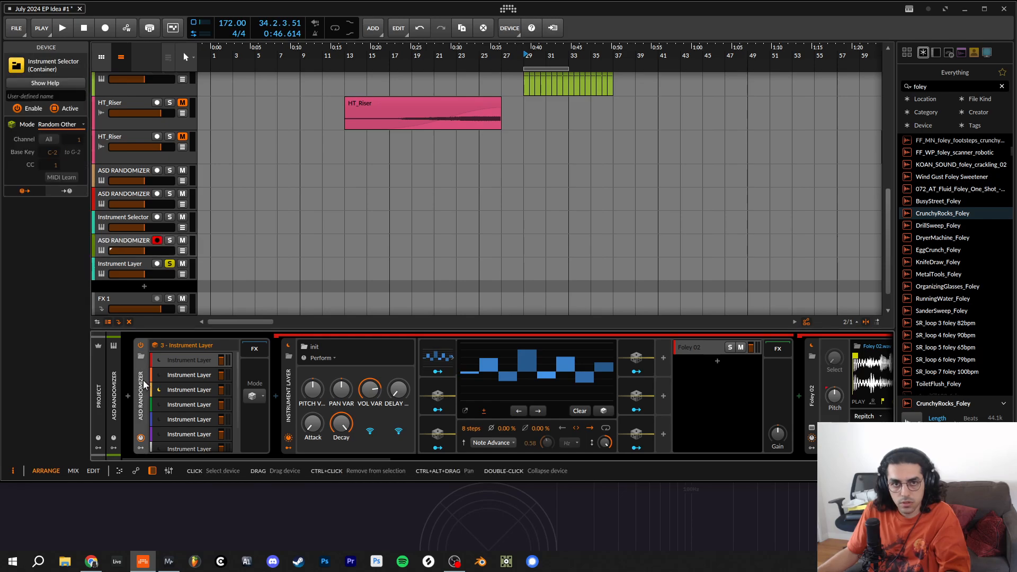
pyautogui.click(128, 265)
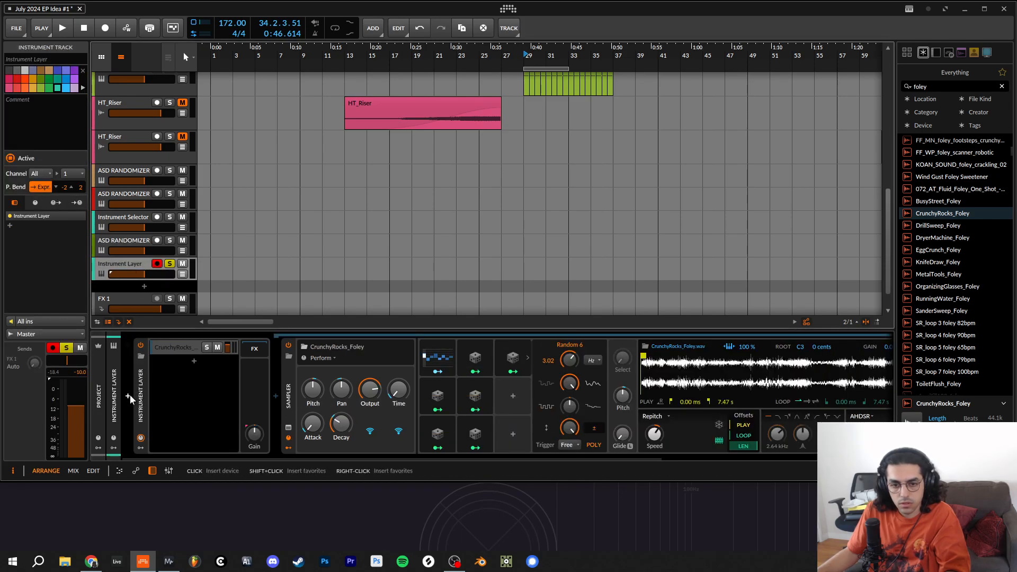
pyautogui.click(128, 396)
pyautogui.write('INS')
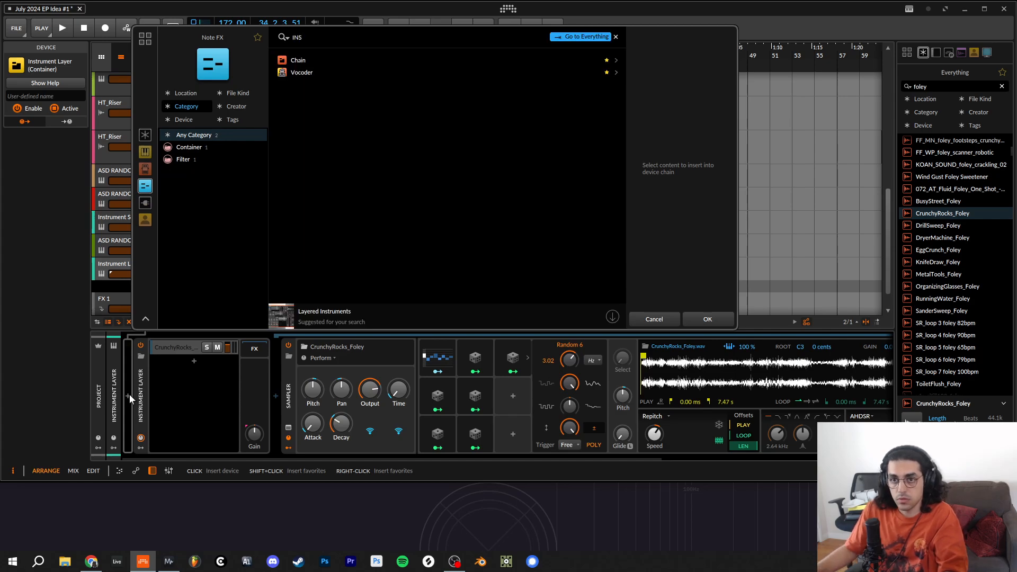
pyautogui.press('BackSpace')
pyautogui.press('BackSpace')
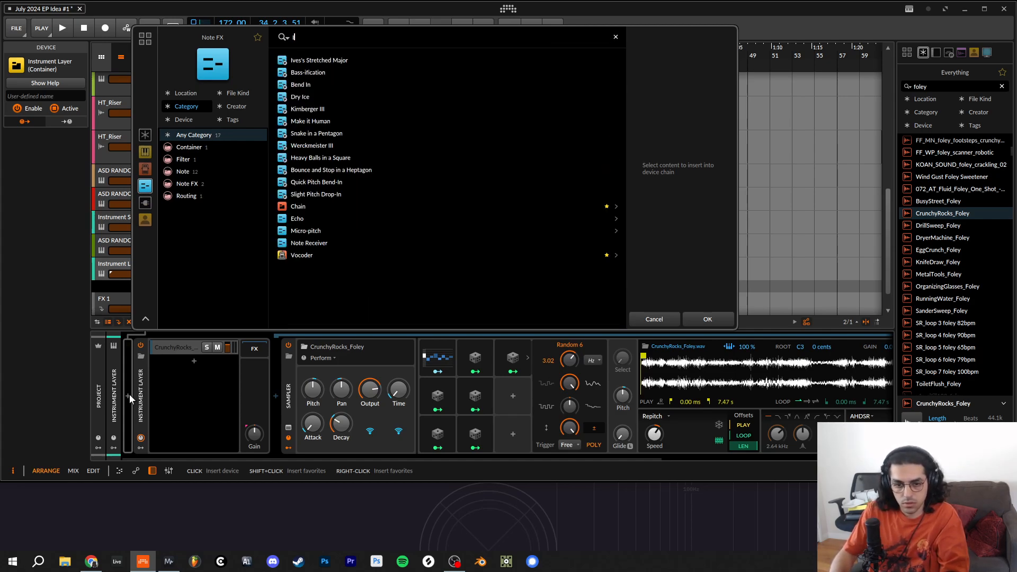
pyautogui.press('BackSpace')
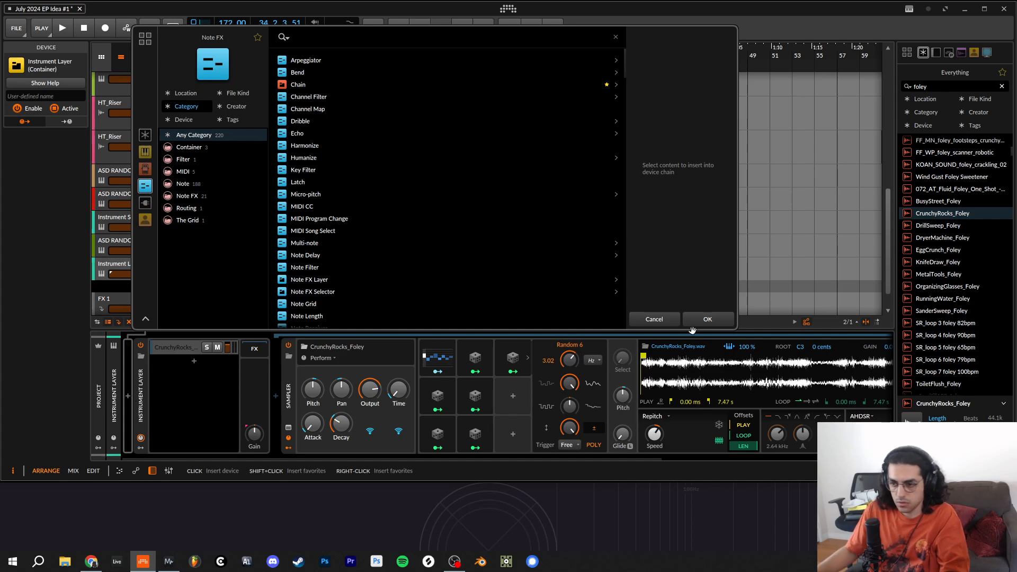
pyautogui.click(653, 320)
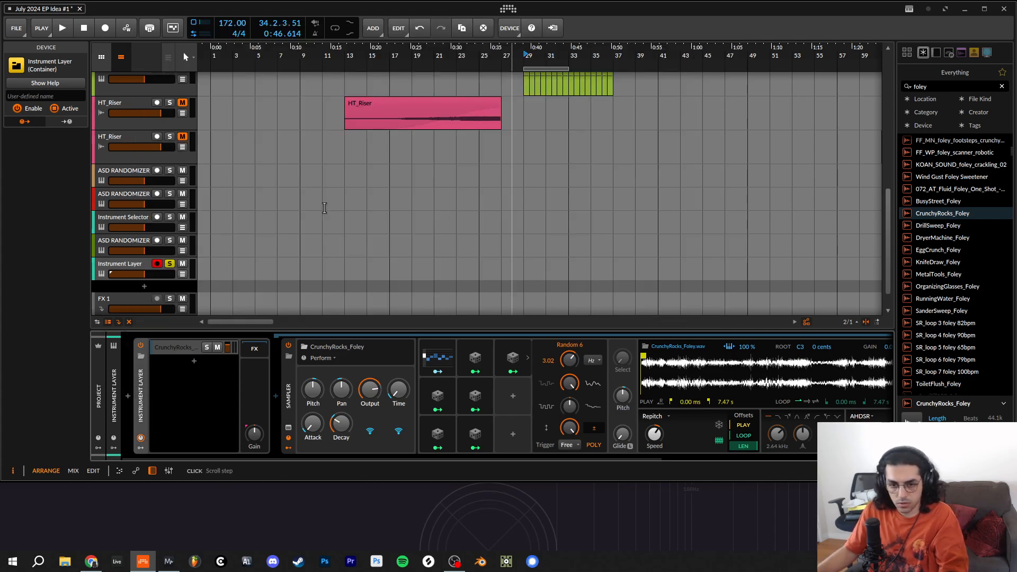
# - Convert the Instrument Layer container into an Instrument Selector and set its mode to Random Other
pyautogui.rightClick(141, 401)
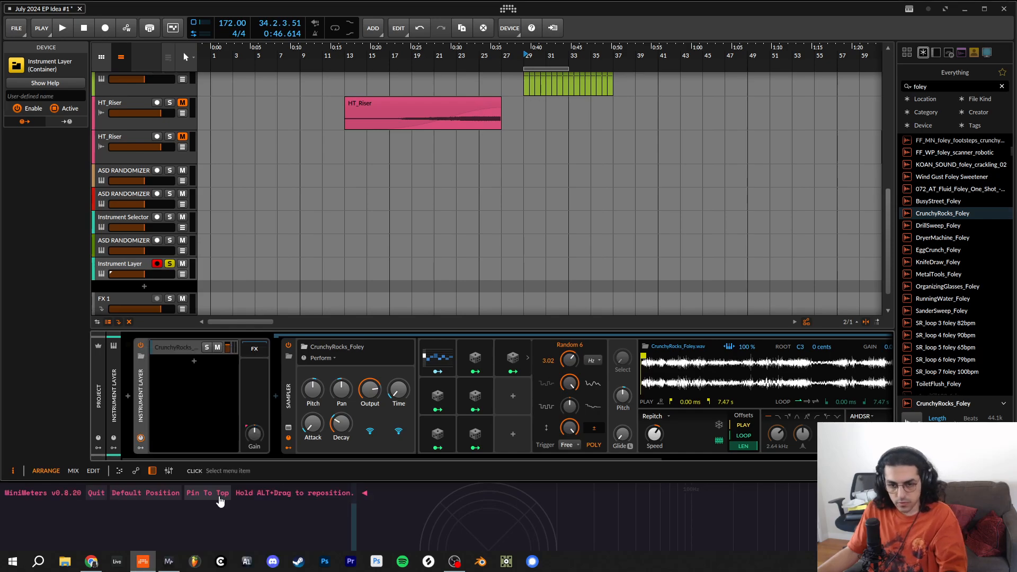
pyautogui.click(203, 502)
pyautogui.click(182, 361)
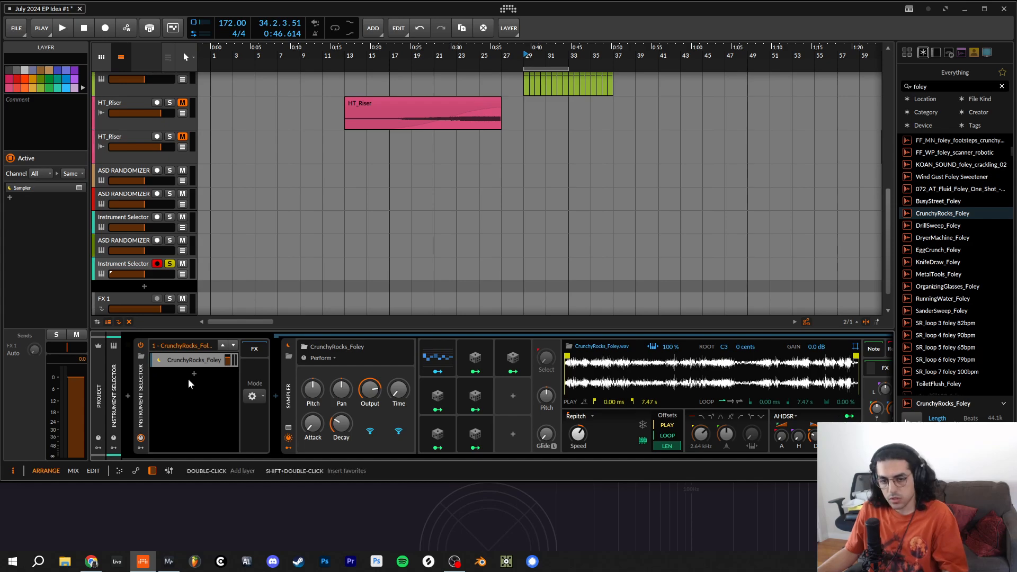
pyautogui.click(180, 363)
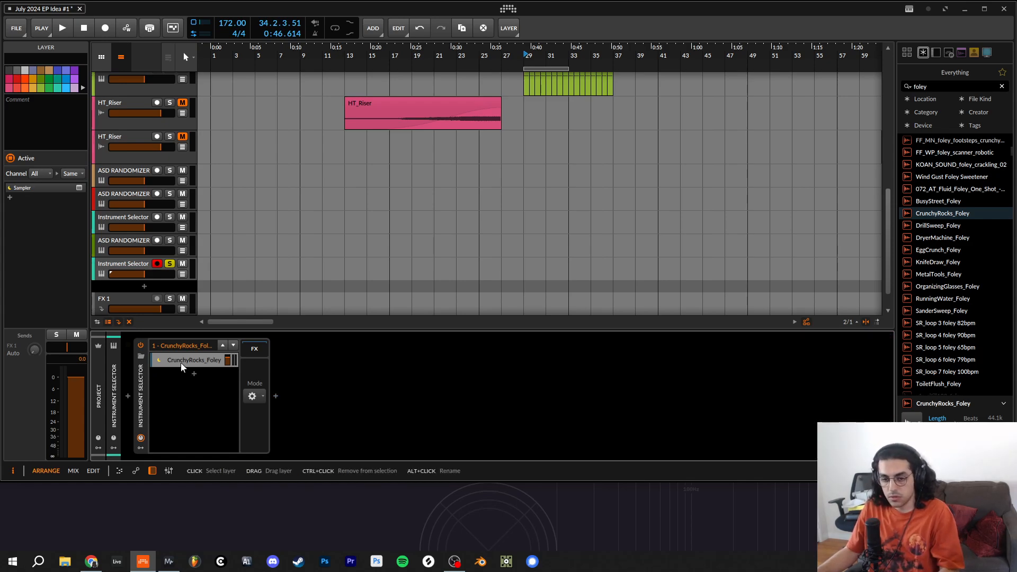
pyautogui.click(254, 396)
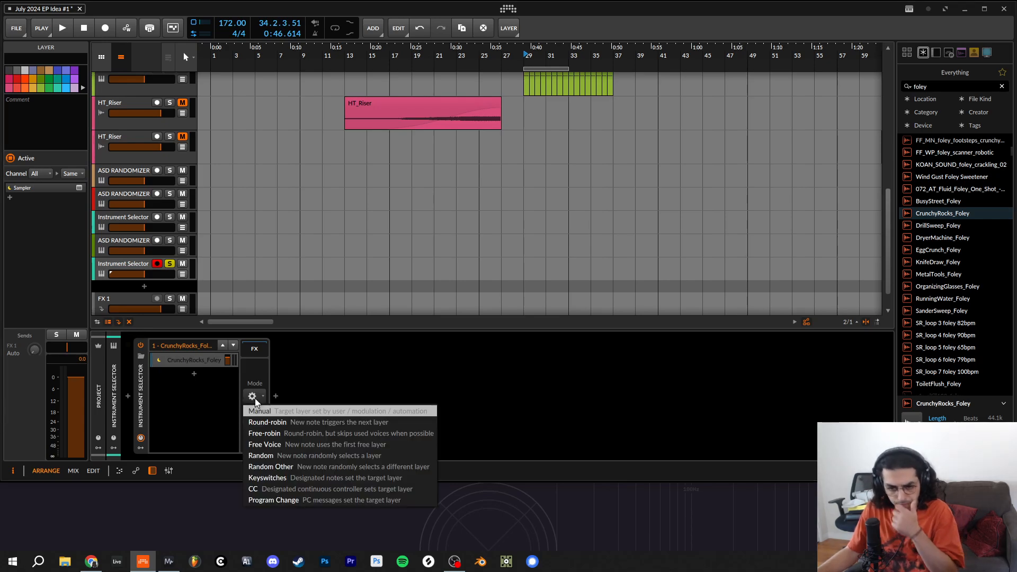
pyautogui.click(305, 468)
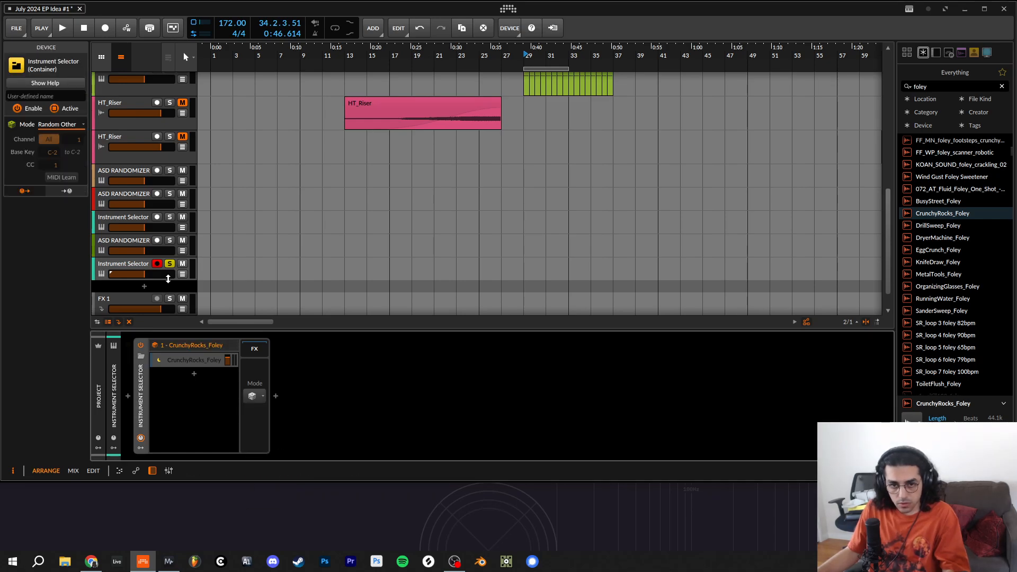
# - Compare the selector mode used on the ASD RANDOMIZER track directly above, and return to the new Instrument Selector track
pyautogui.click(126, 240)
pyautogui.click(259, 394)
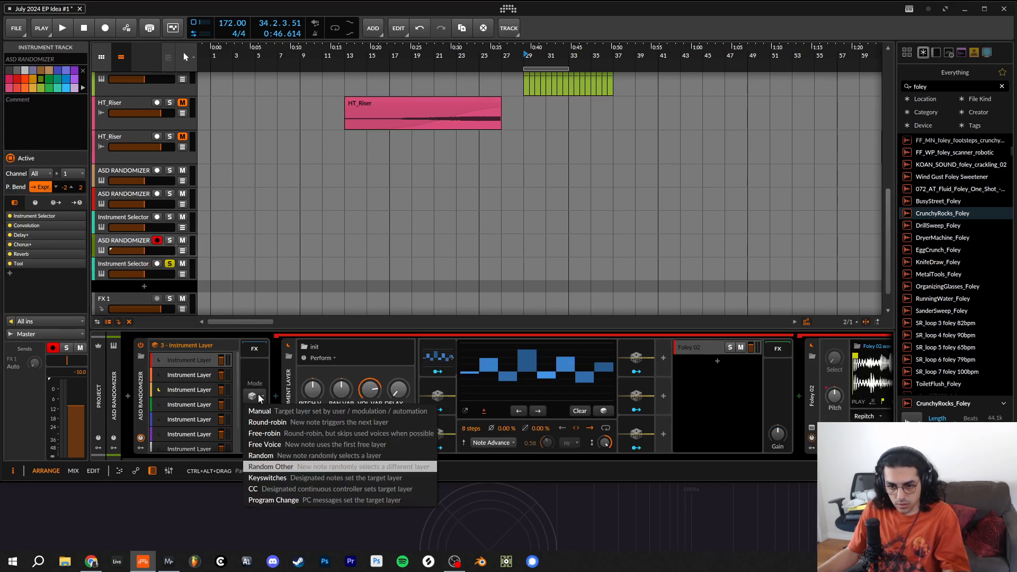
pyautogui.click(130, 264)
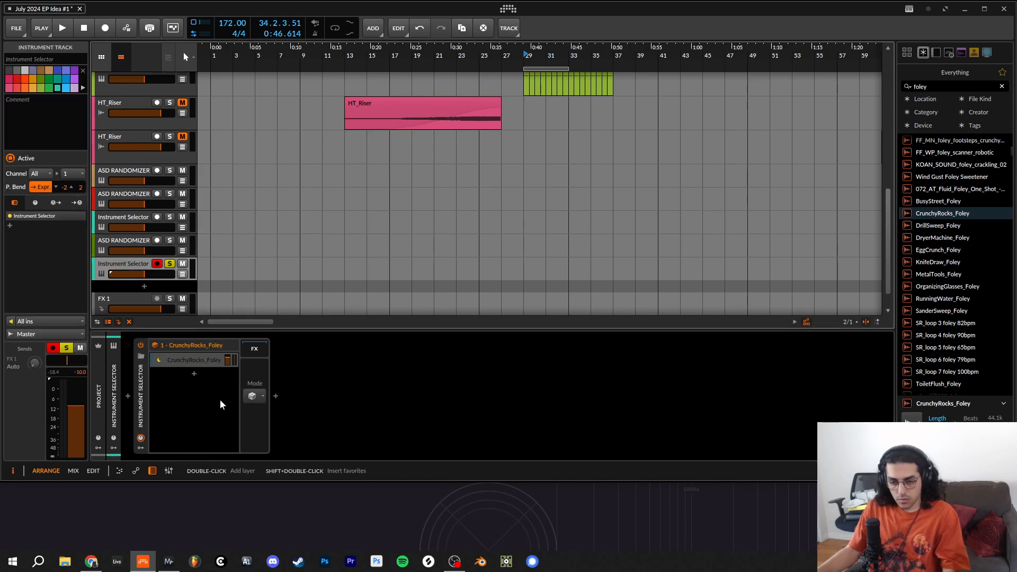
# - Duplicate the CrunchyRocks_Foley layer inside the Instrument Selector
pyautogui.click(184, 362)
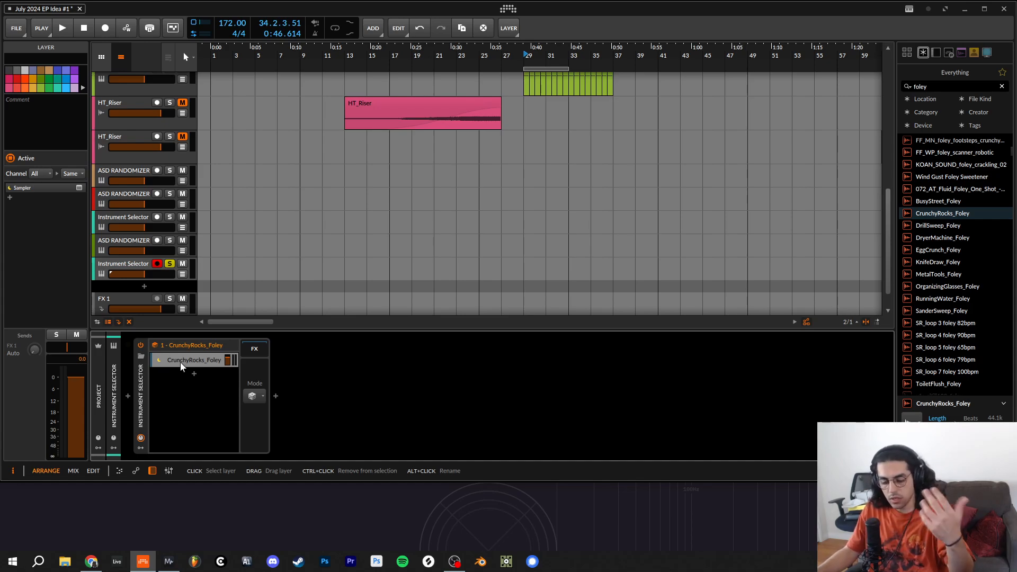
pyautogui.click(181, 362)
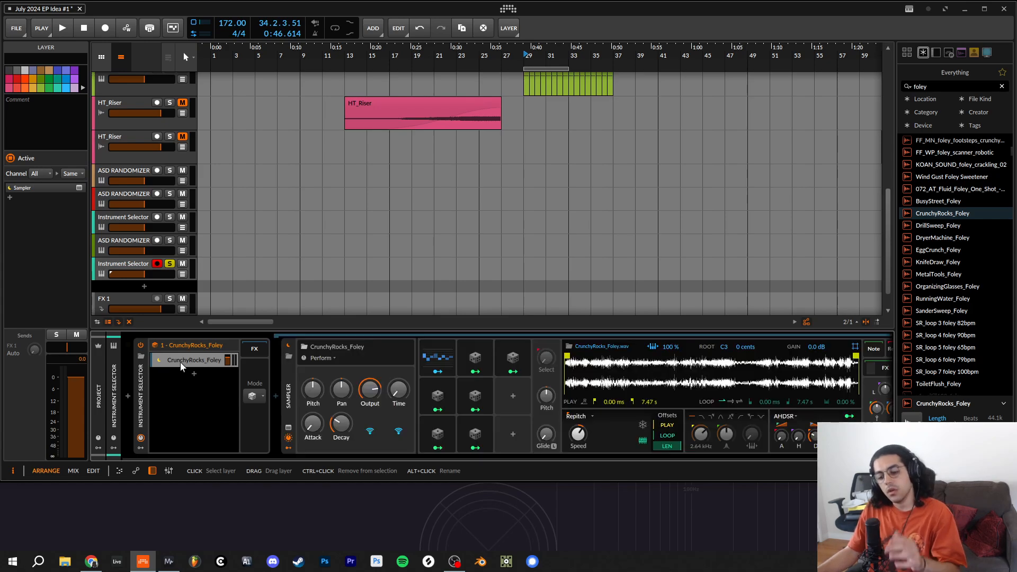
pyautogui.hotkey('ctrl', 'd')
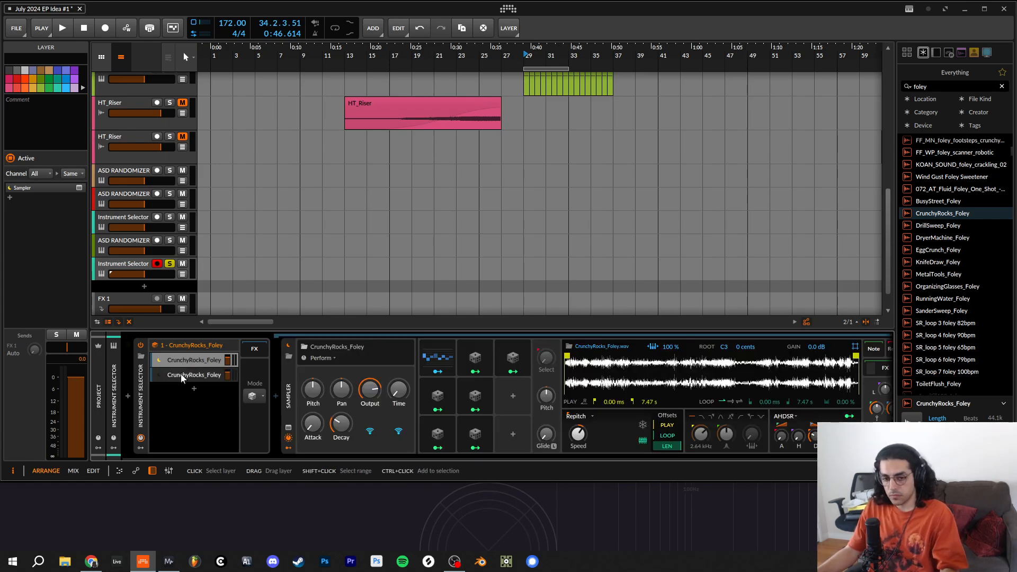
# - Replace the sample in the duplicated CrunchyRocks_Foley layer with SR_loop 3 foley 82bpm
pyautogui.click(180, 374)
pyautogui.click(180, 378)
pyautogui.click(180, 377)
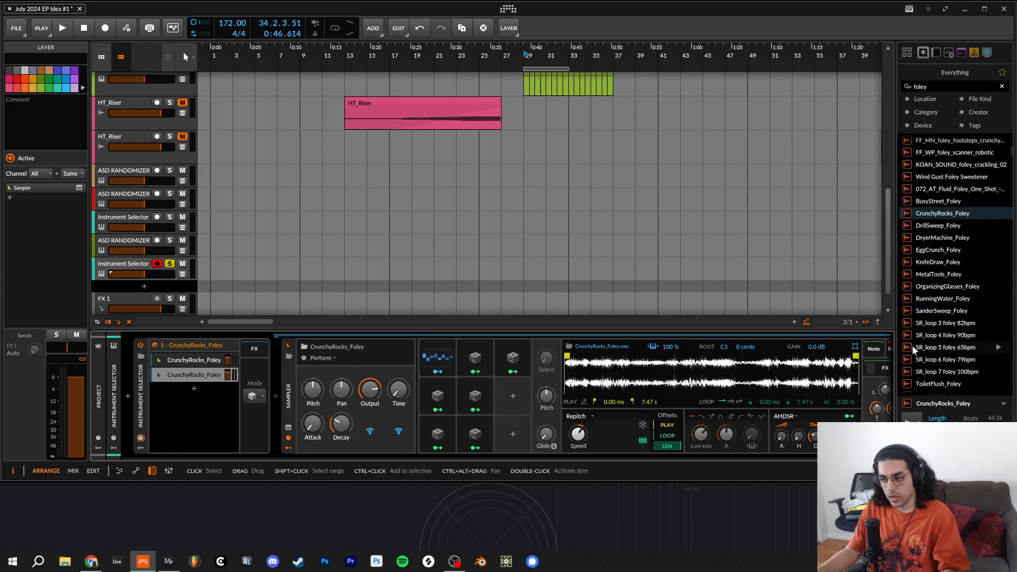
pyautogui.scroll(-3, 958, 309)
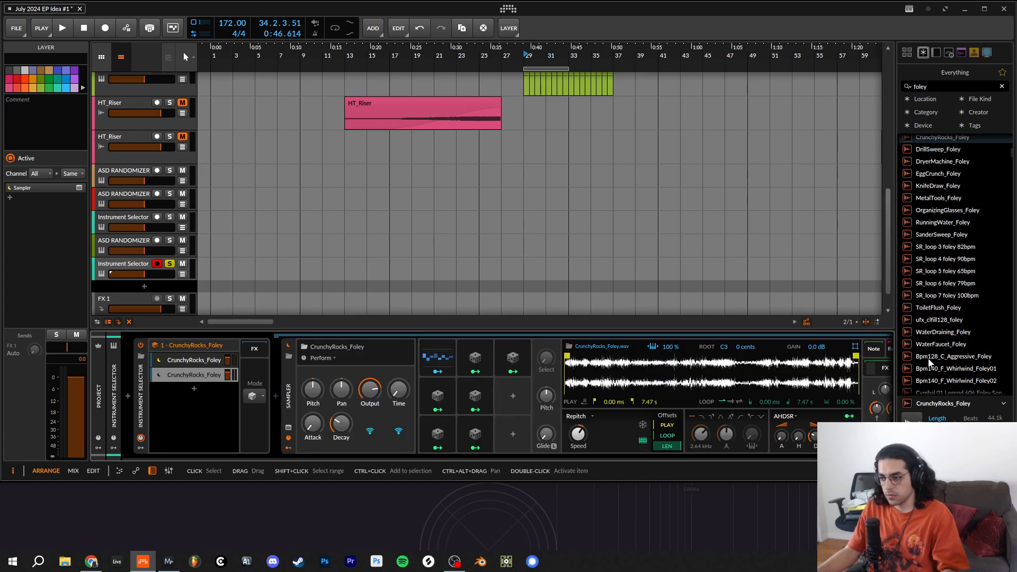
pyautogui.click(970, 248)
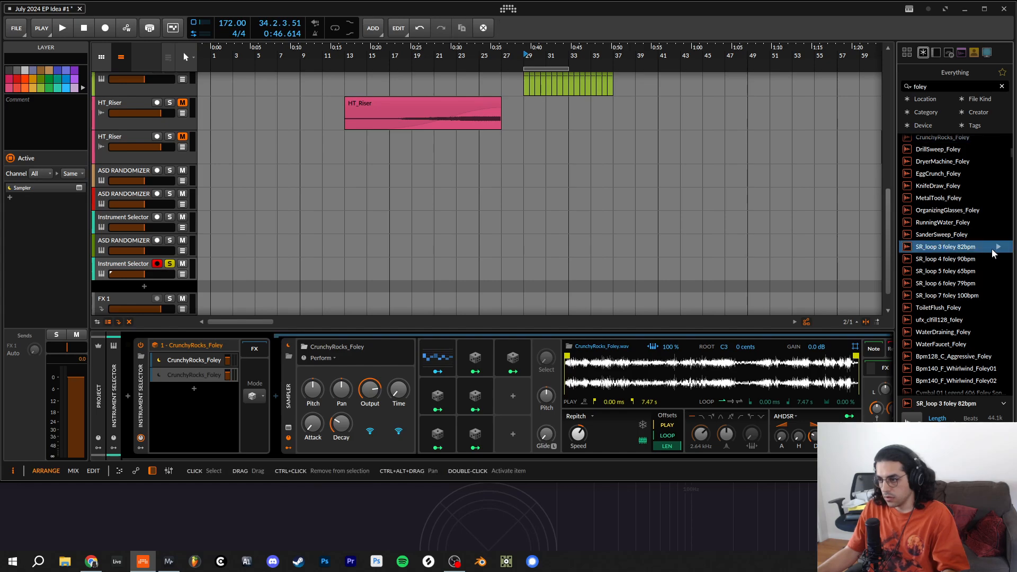
pyautogui.click(999, 247)
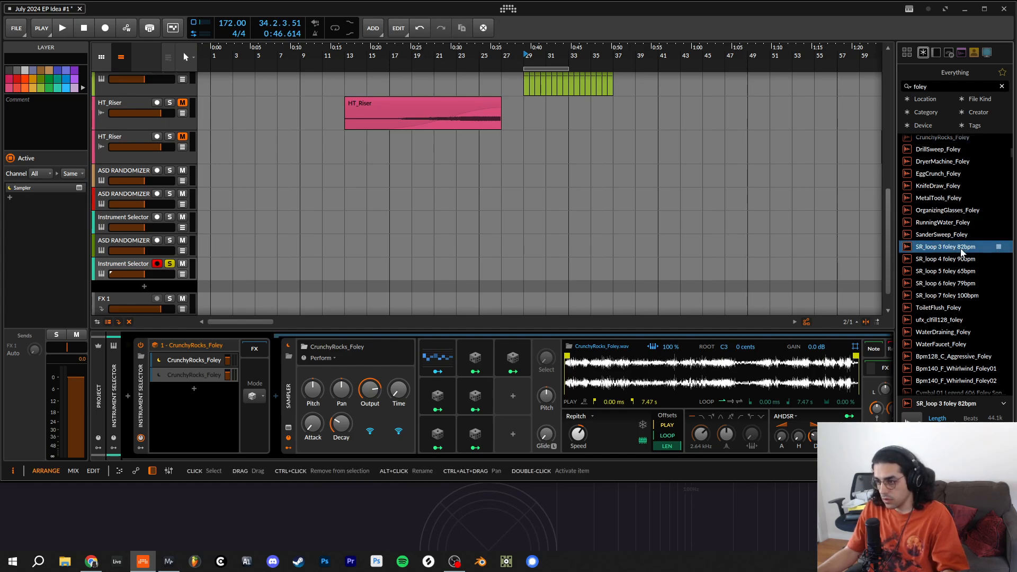
pyautogui.moveTo(957, 253); pyautogui.dragTo(193, 375)
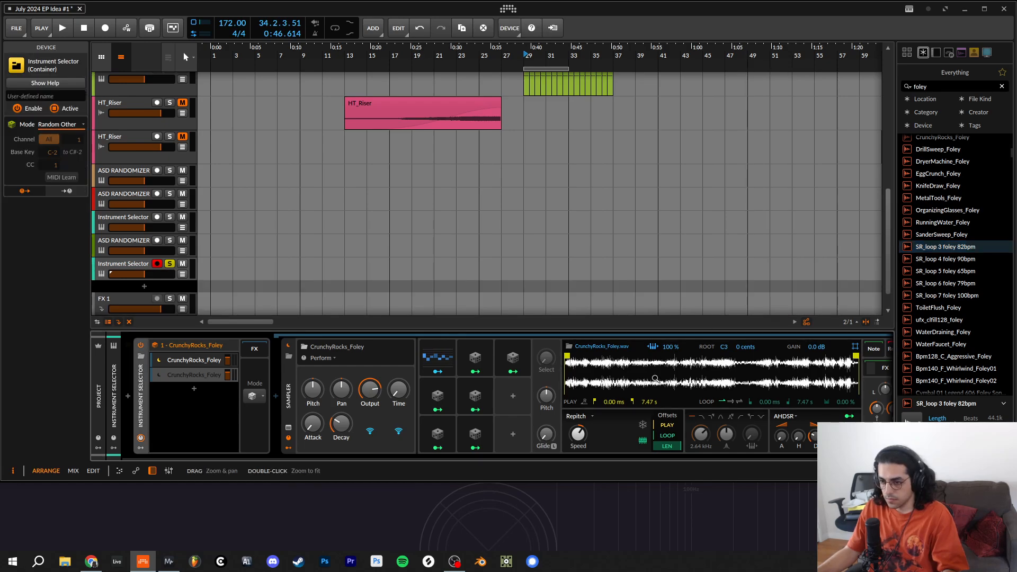
# - Duplicate the SR_loop 3 foley layer, search the library for PAD, and load Pad_08_175 into the copy's Sampler
pyautogui.click(175, 376)
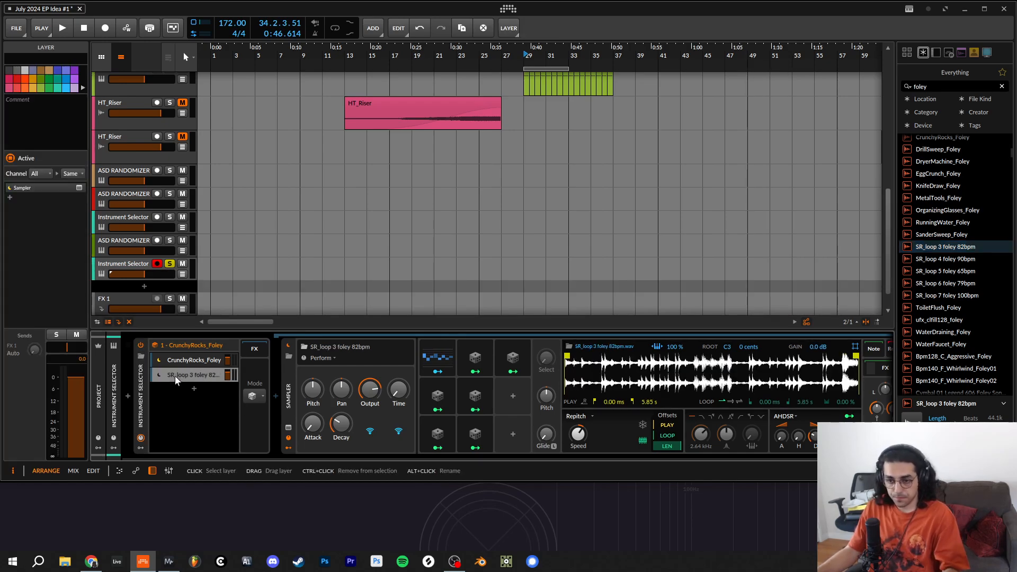
pyautogui.hotkey('ctrl', 'd')
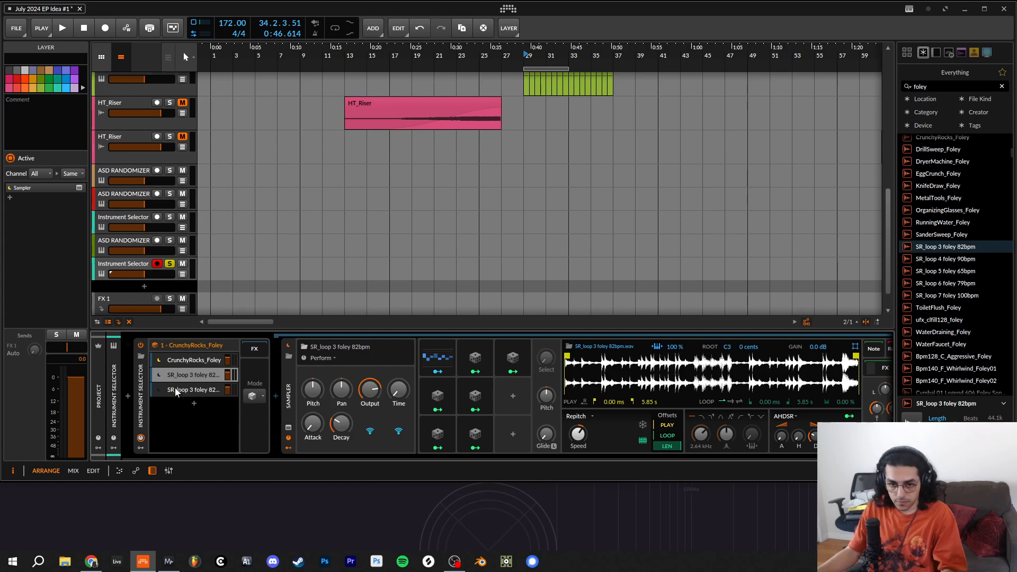
pyautogui.click(176, 390)
pyautogui.click(938, 87)
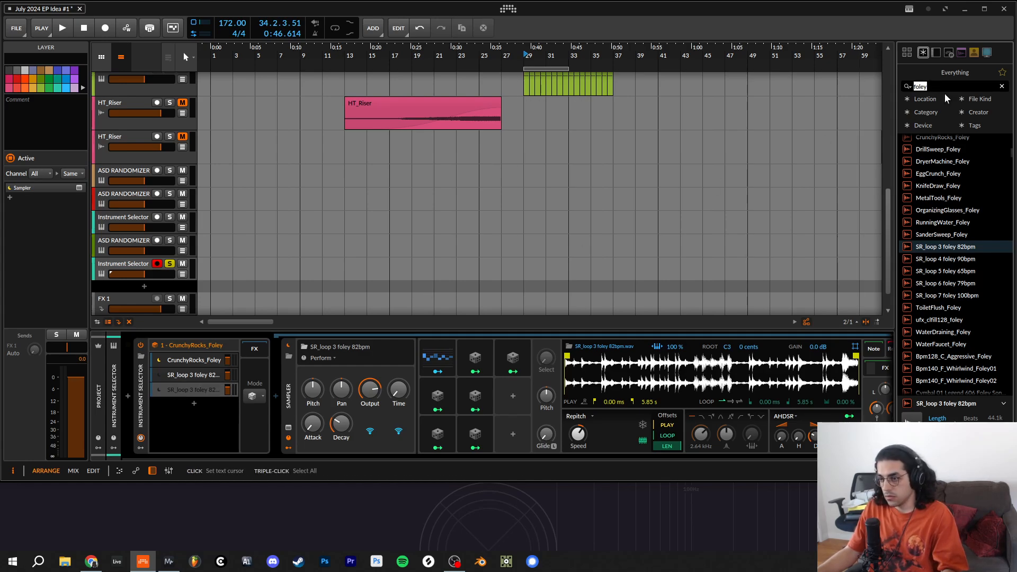
pyautogui.write('PAD')
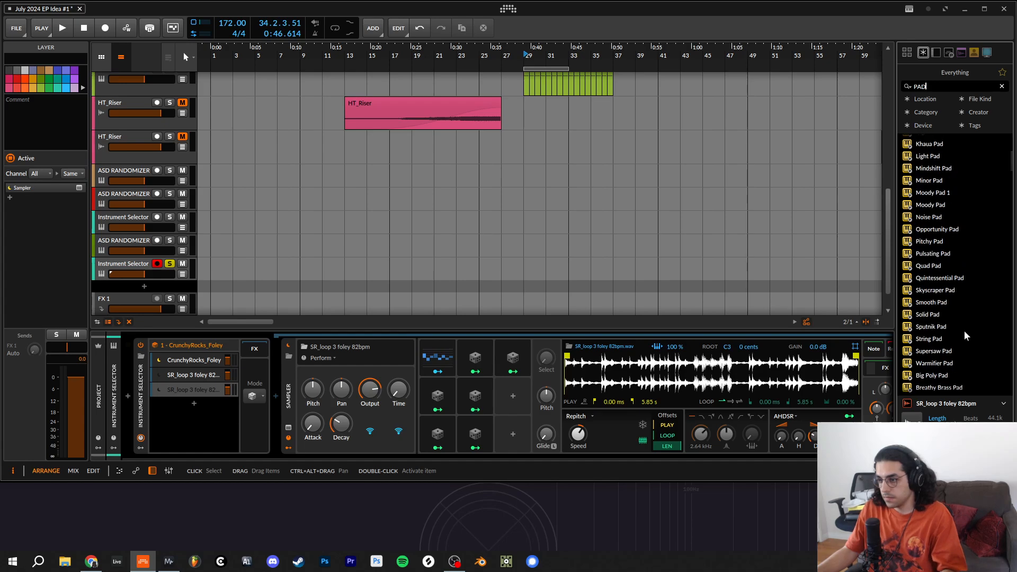
pyautogui.scroll(-10, 958, 328)
pyautogui.click(963, 293)
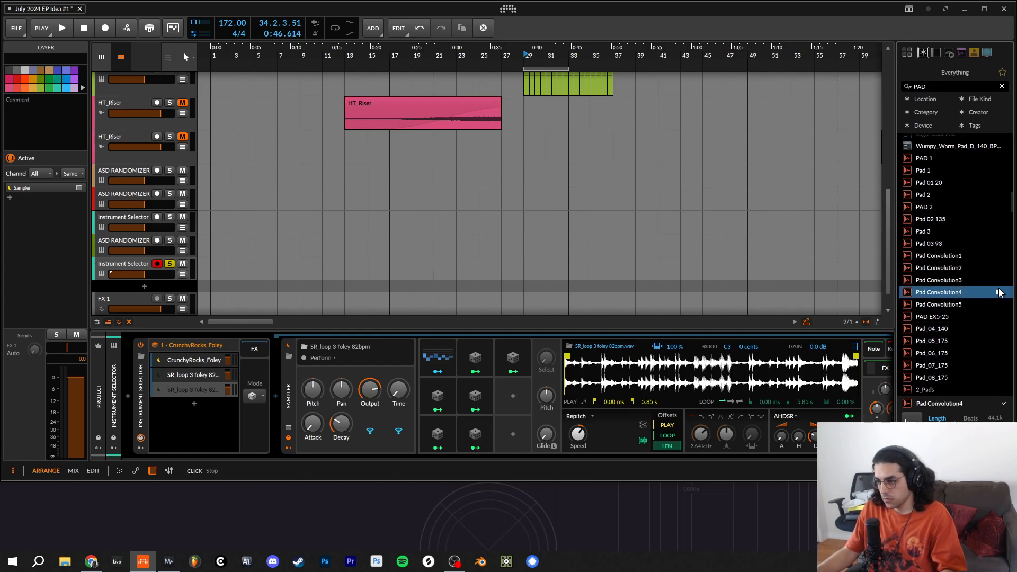
pyautogui.scroll(-3, 999, 293)
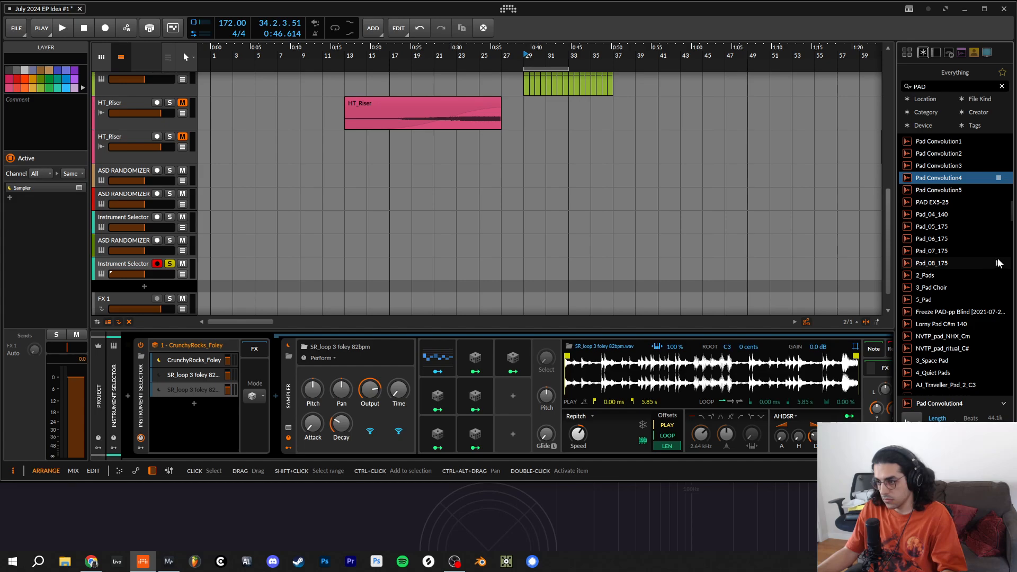
pyautogui.click(999, 263)
pyautogui.moveTo(956, 264); pyautogui.dragTo(739, 363)
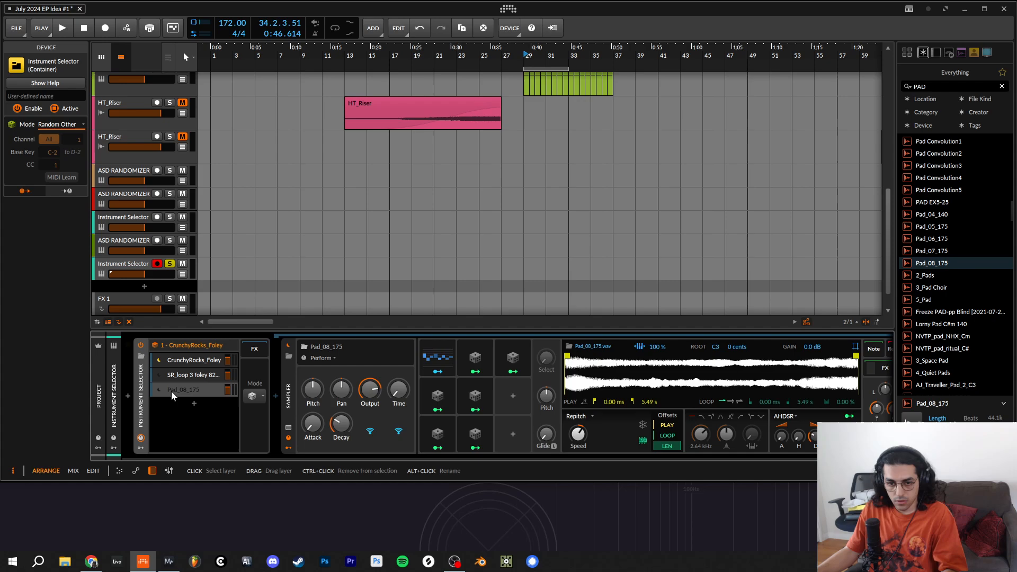
# - Duplicate the Pad_08_175 layer, audition other pad samples, and load NVTP_pad_NHX_Cm into the copy's Sampler
pyautogui.click(172, 390)
pyautogui.hotkey('ctrl', 'd')
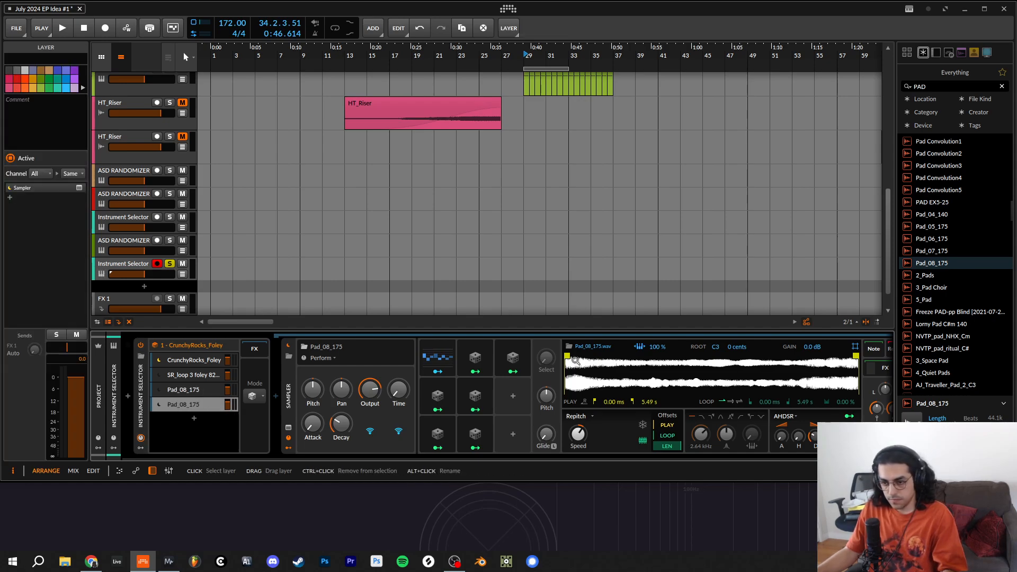
pyautogui.scroll(-2, 938, 371)
pyautogui.click(995, 334)
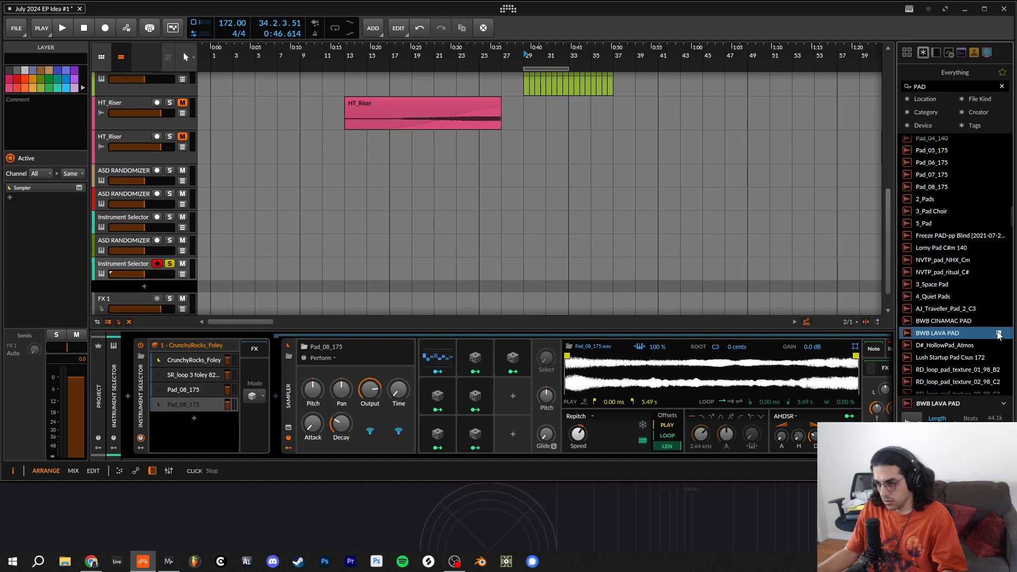
pyautogui.click(998, 322)
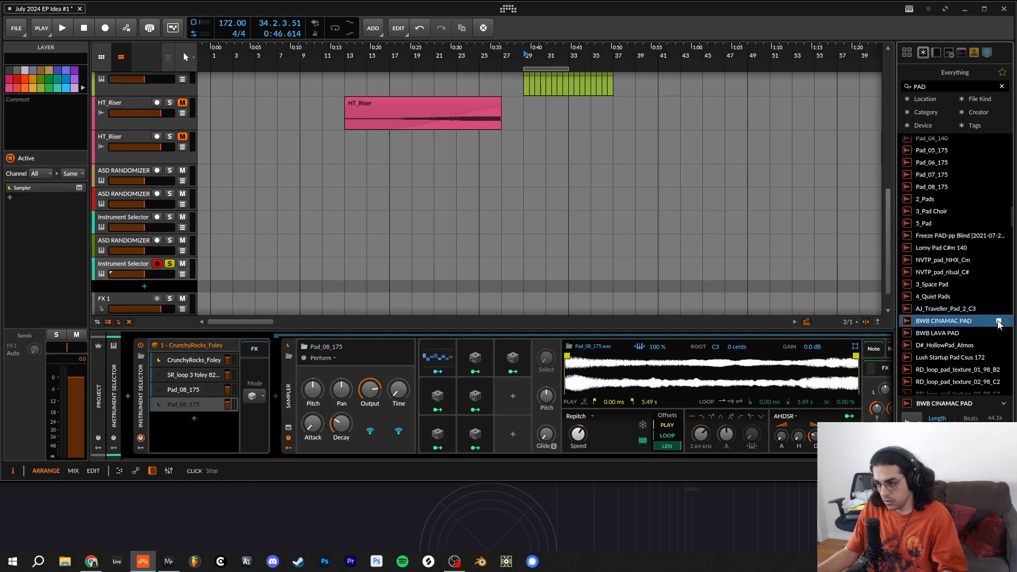
pyautogui.click(998, 297)
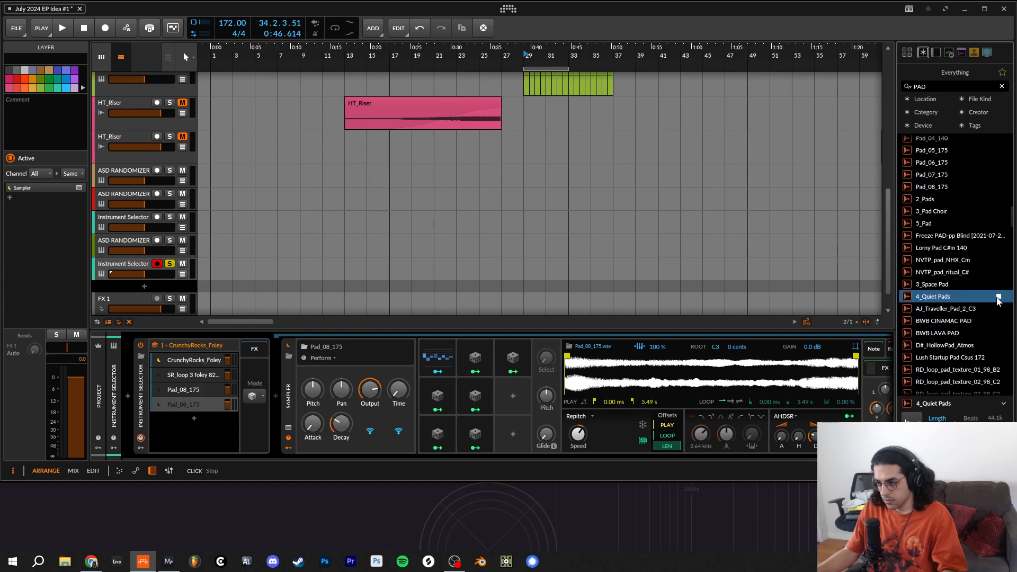
pyautogui.click(998, 286)
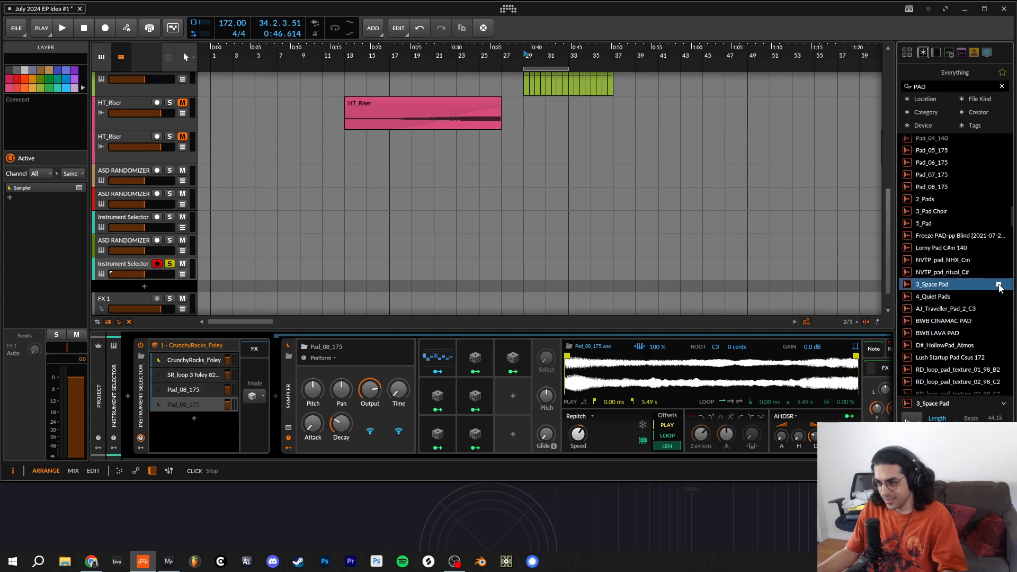
pyautogui.click(998, 273)
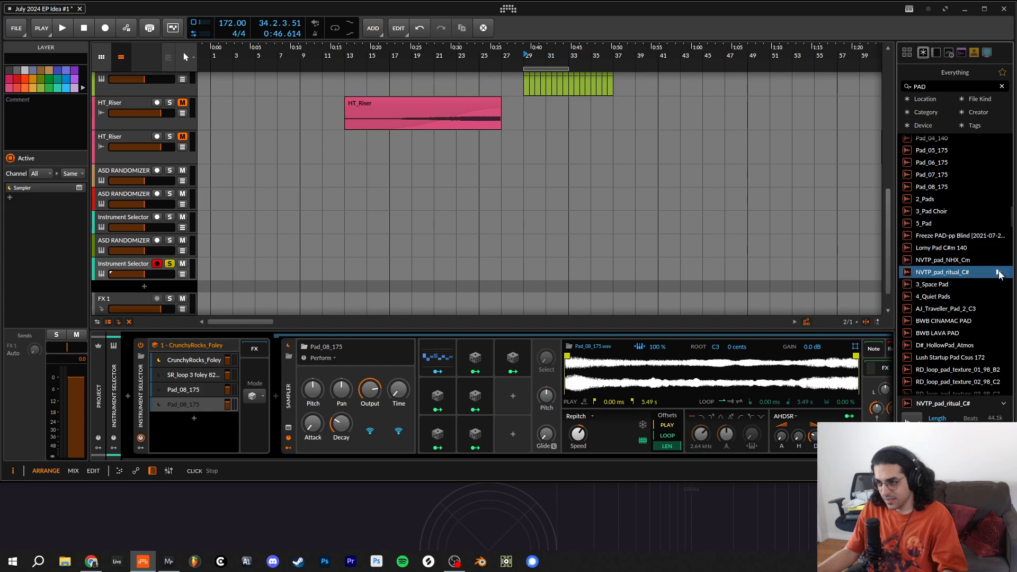
pyautogui.click(998, 261)
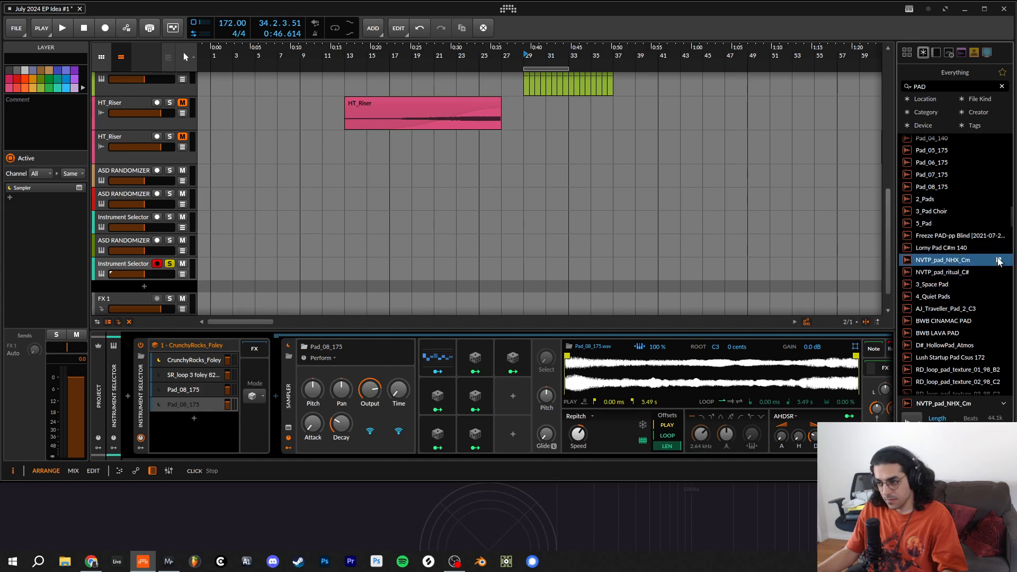
pyautogui.moveTo(999, 261); pyautogui.dragTo(640, 378)
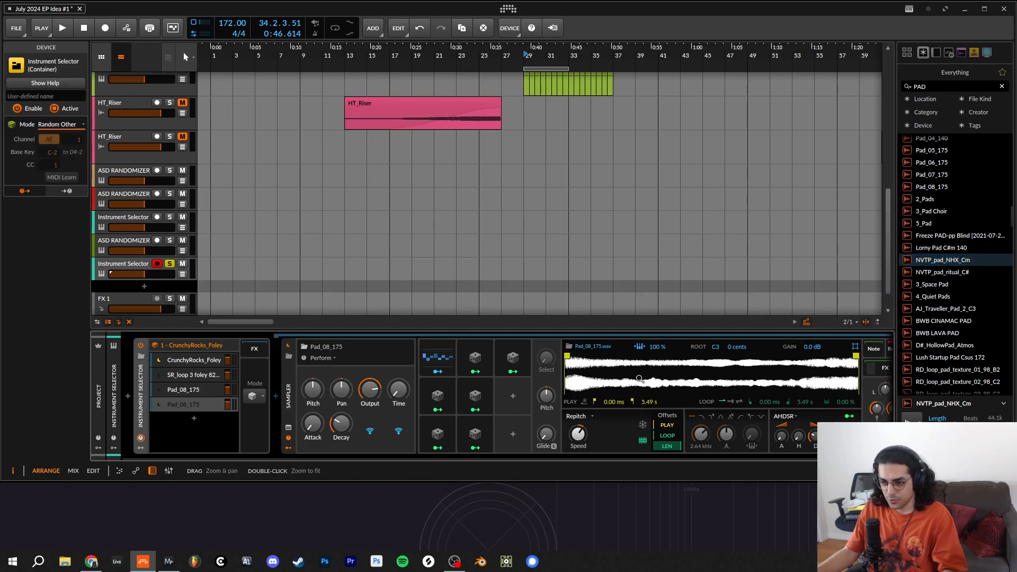
# - Duplicate the NVTP_pad_NHX_Cm layer, search the library for BASS, and load Lev2_Bassloop_B_124_Hollow into the copy's Sampler
pyautogui.click(176, 404)
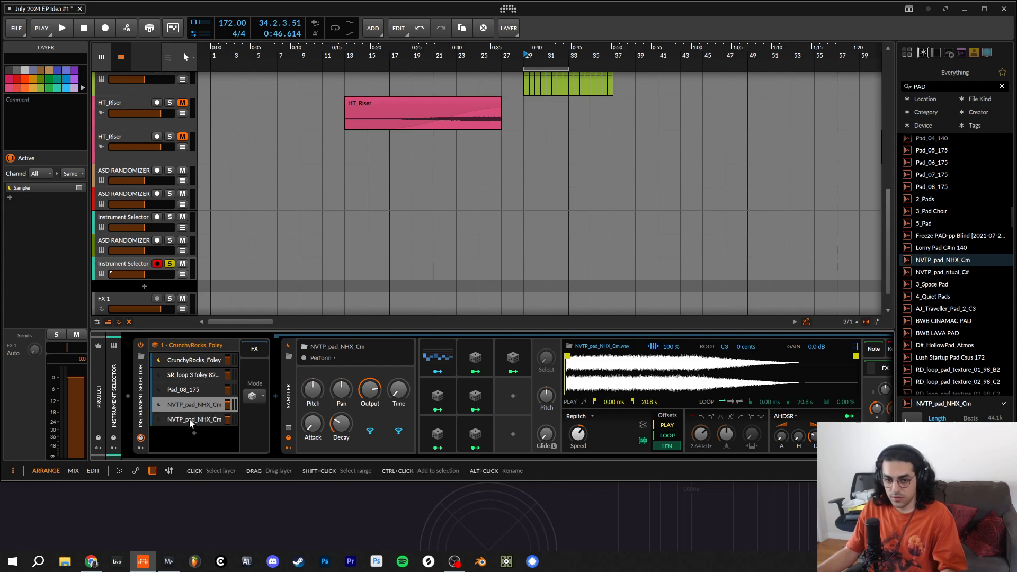
pyautogui.hotkey('ctrl', 'd')
pyautogui.click(186, 421)
pyautogui.click(186, 421)
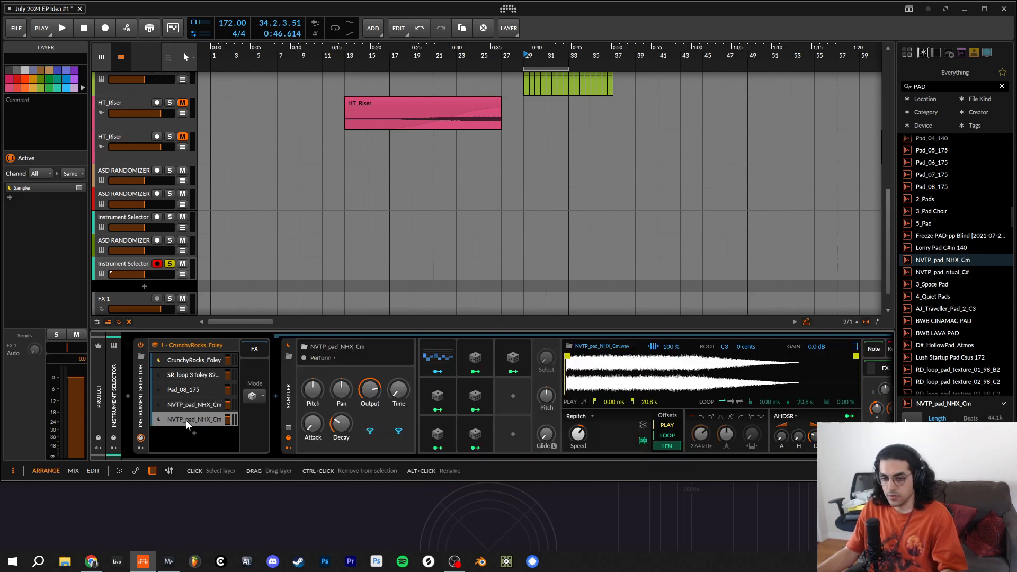
pyautogui.click(959, 85)
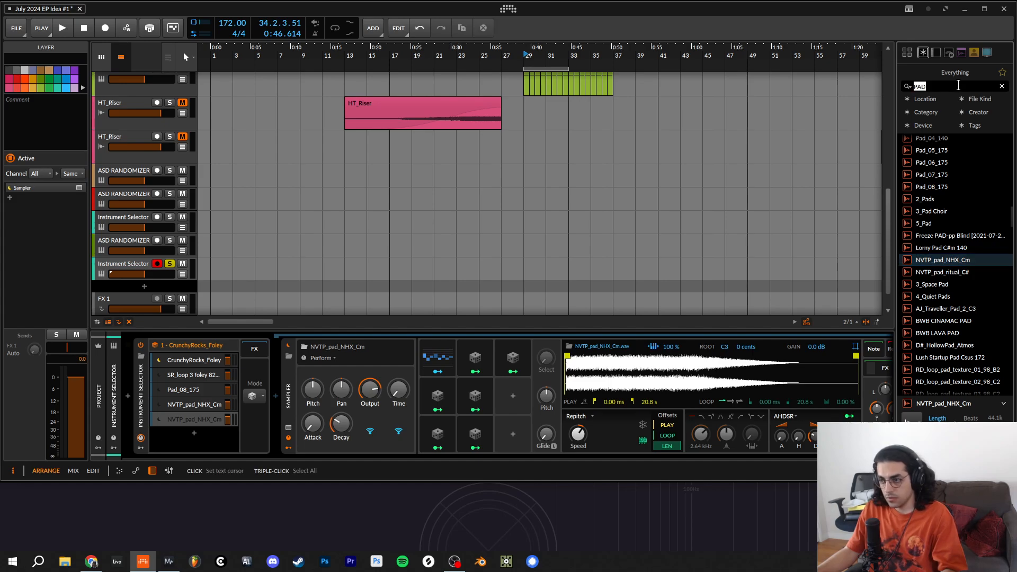
pyautogui.write('BASS')
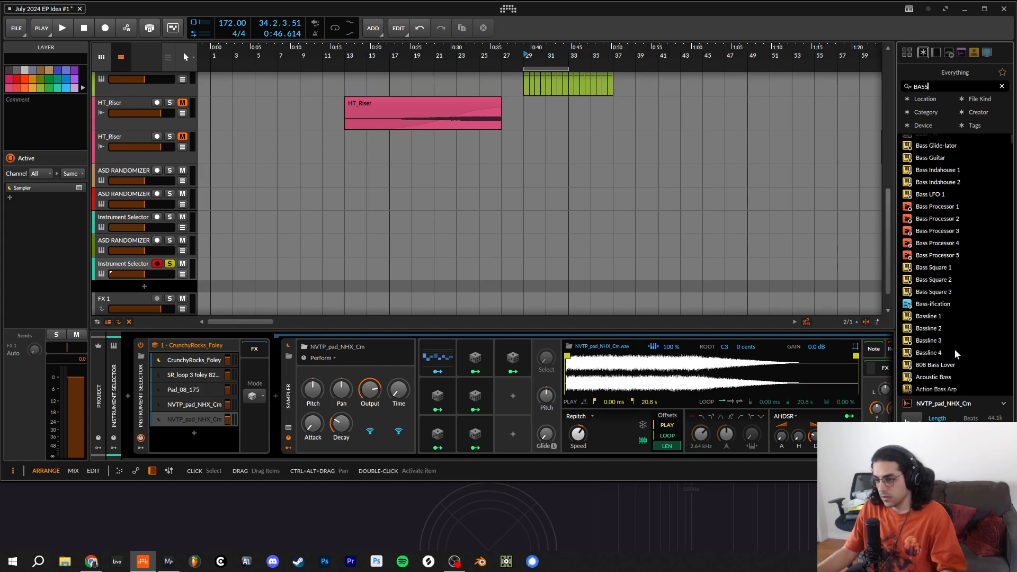
pyautogui.scroll(-15, 955, 348)
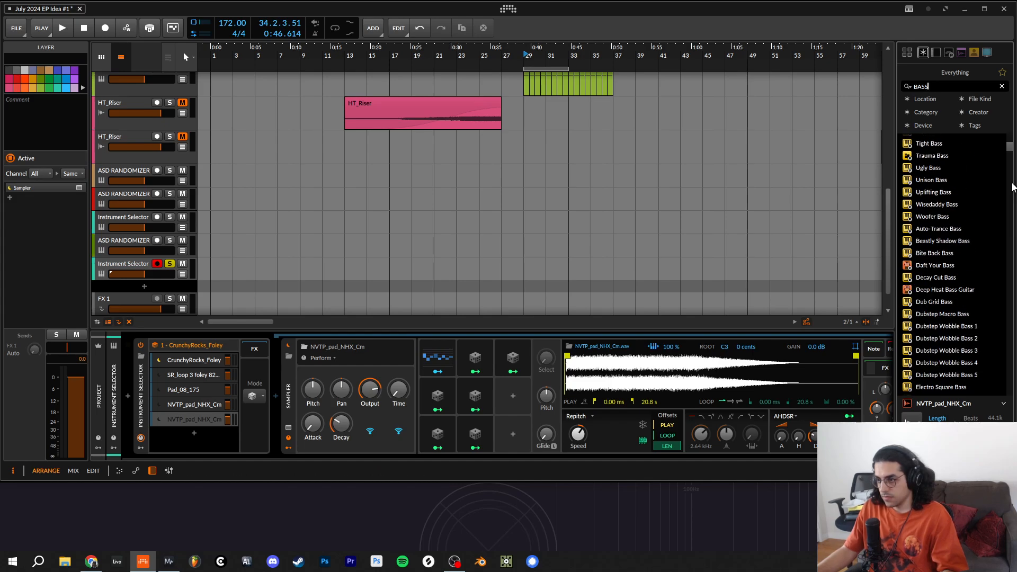
pyautogui.moveTo(1012, 151); pyautogui.dragTo(350, 402)
pyautogui.click(999, 282)
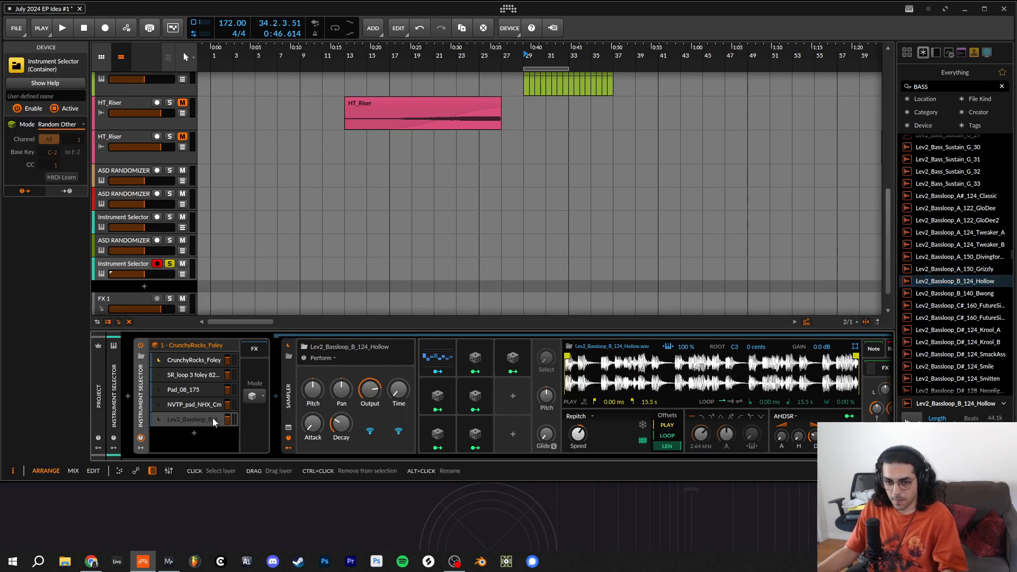
# - Duplicate the Lev2_Bassloop layer, search the library for PERC LOOP, and load UM_percussion_loop_clocks_160 into the copy's Sampler
pyautogui.click(186, 418)
pyautogui.click(185, 436)
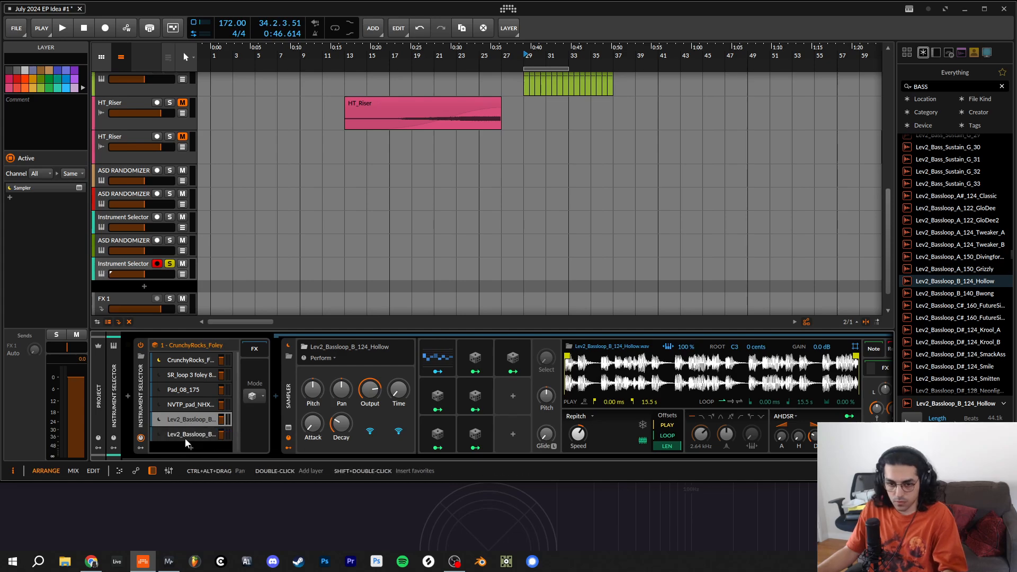
pyautogui.click(948, 89)
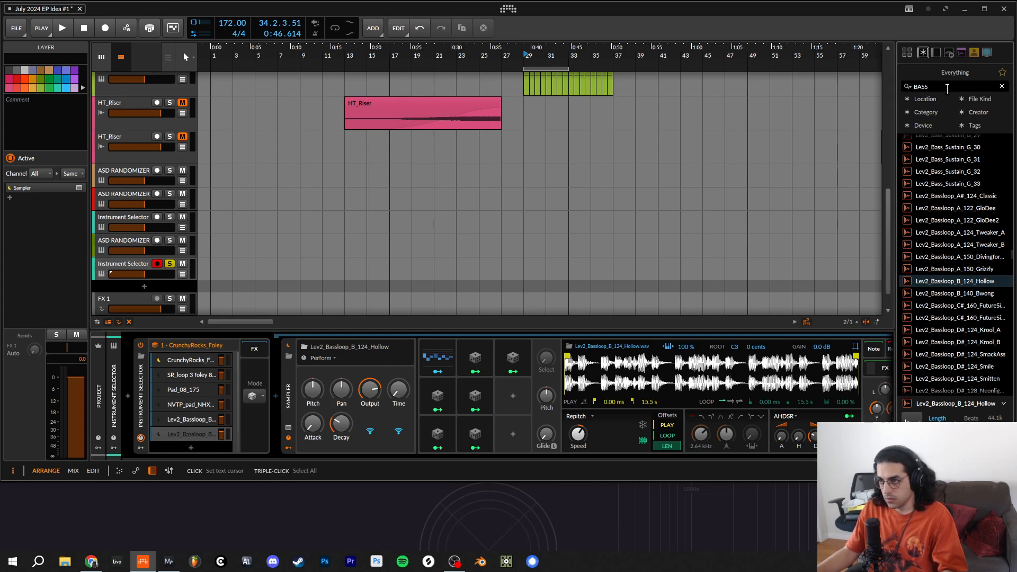
pyautogui.moveTo(948, 88); pyautogui.dragTo(915, 91)
pyautogui.write('PER')
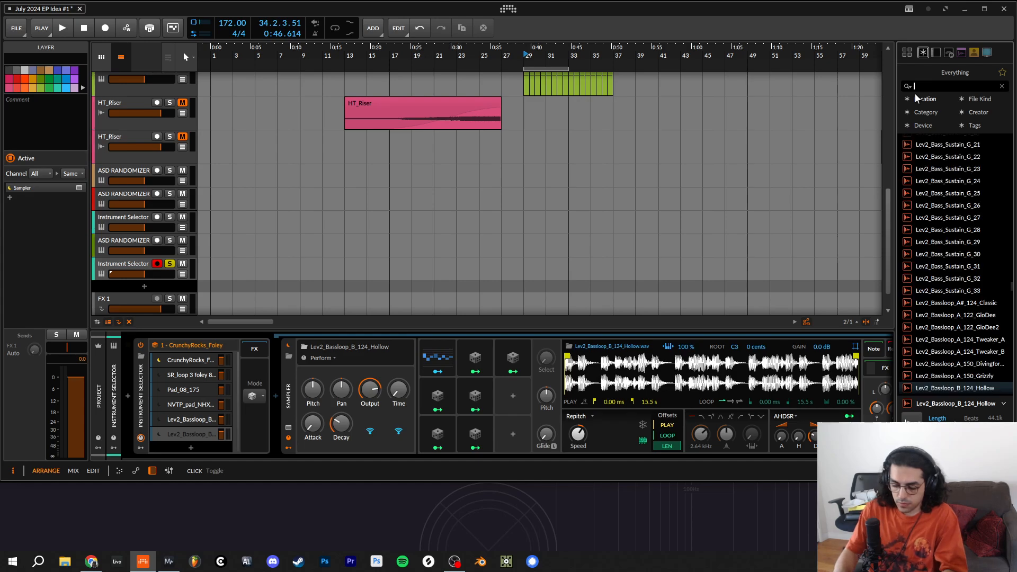
pyautogui.write('C LOOP')
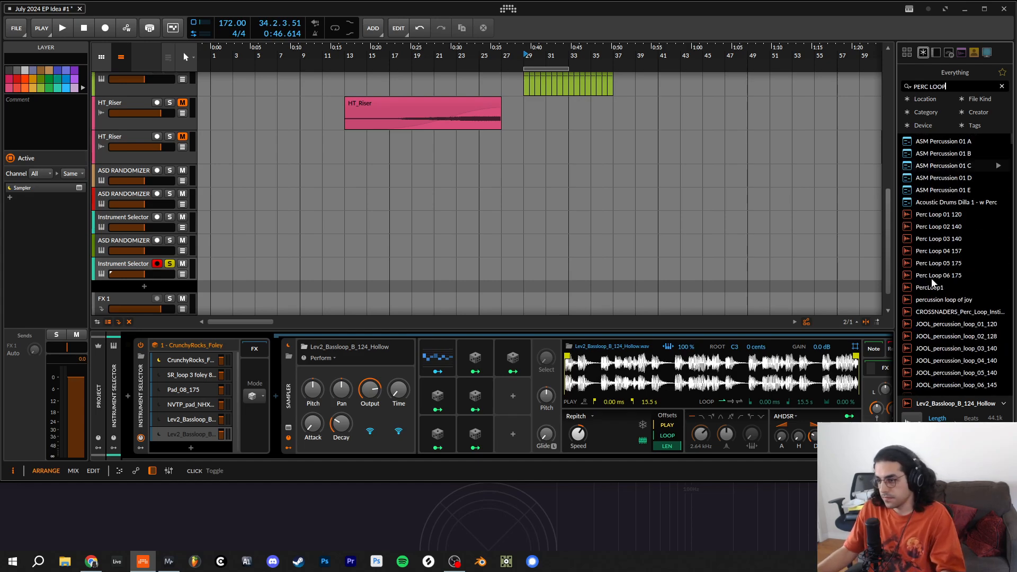
pyautogui.click(997, 315)
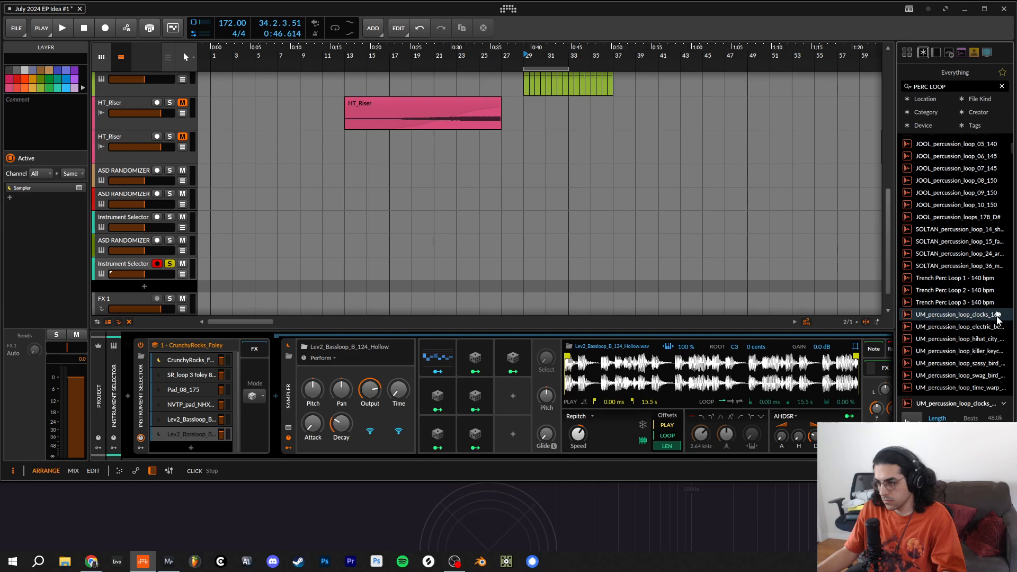
pyautogui.scroll(-6, 997, 323)
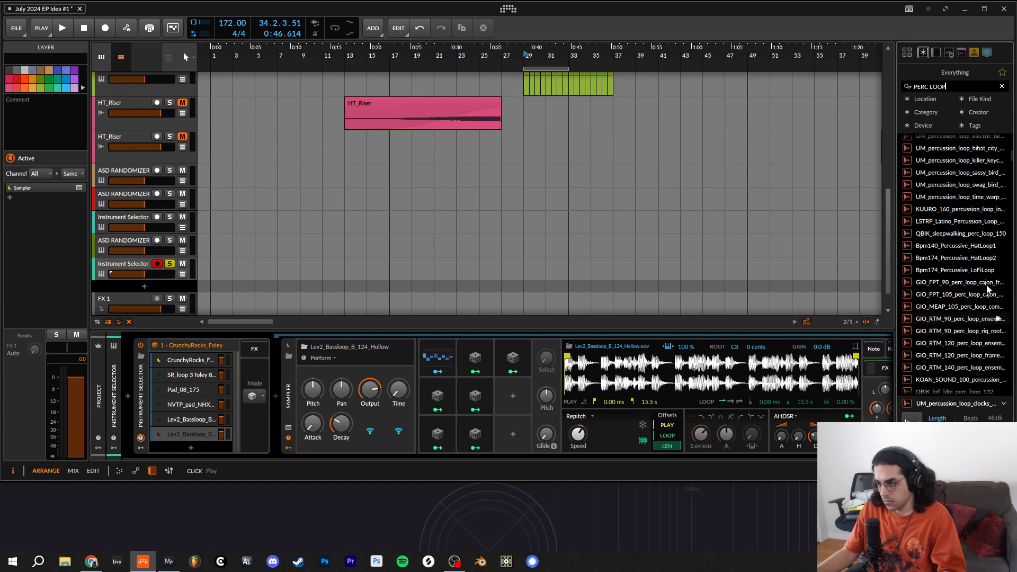
pyautogui.scroll(6, 985, 275)
pyautogui.doubleClick(959, 317)
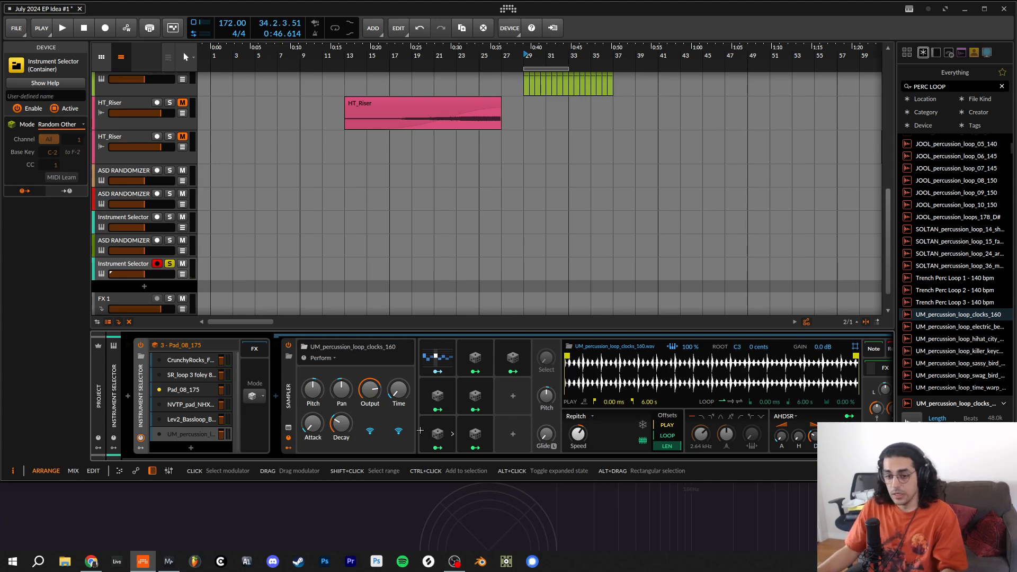
# - Add a Convolution reverb followed by a Delay+ after the Instrument Selector in the device chain
pyautogui.hscroll(2, 436, 357)
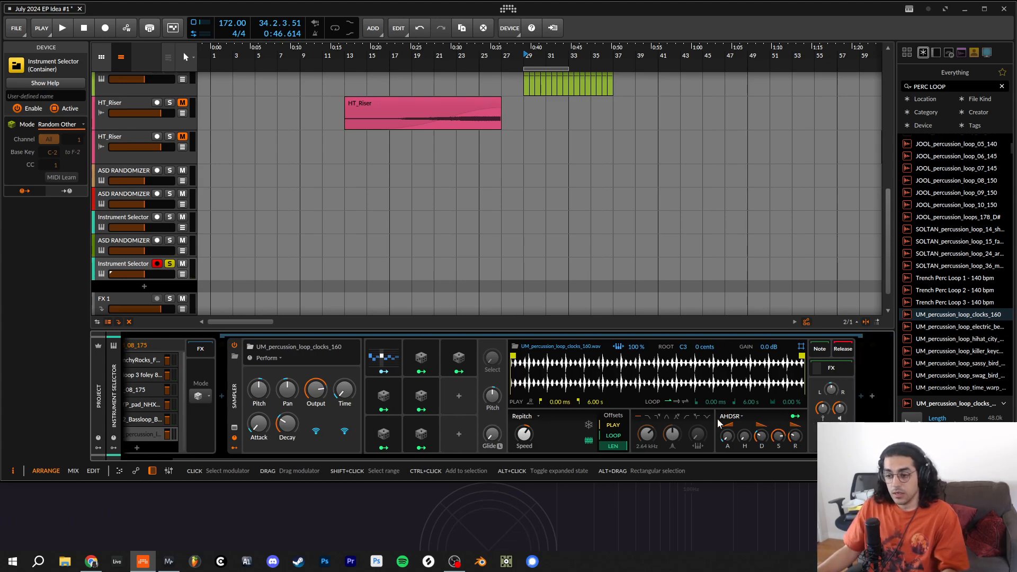
pyautogui.click(872, 395)
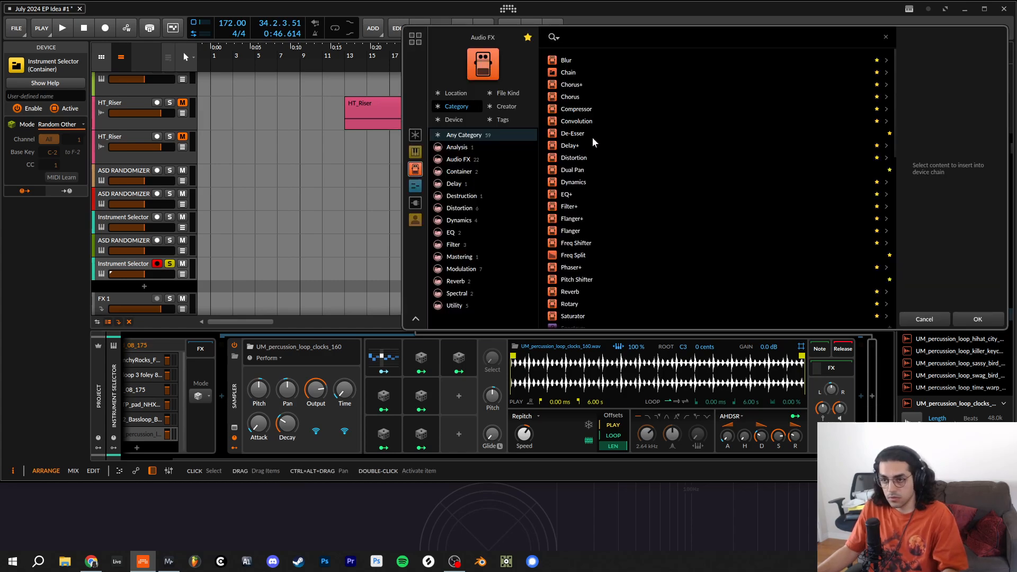
pyautogui.click(590, 122)
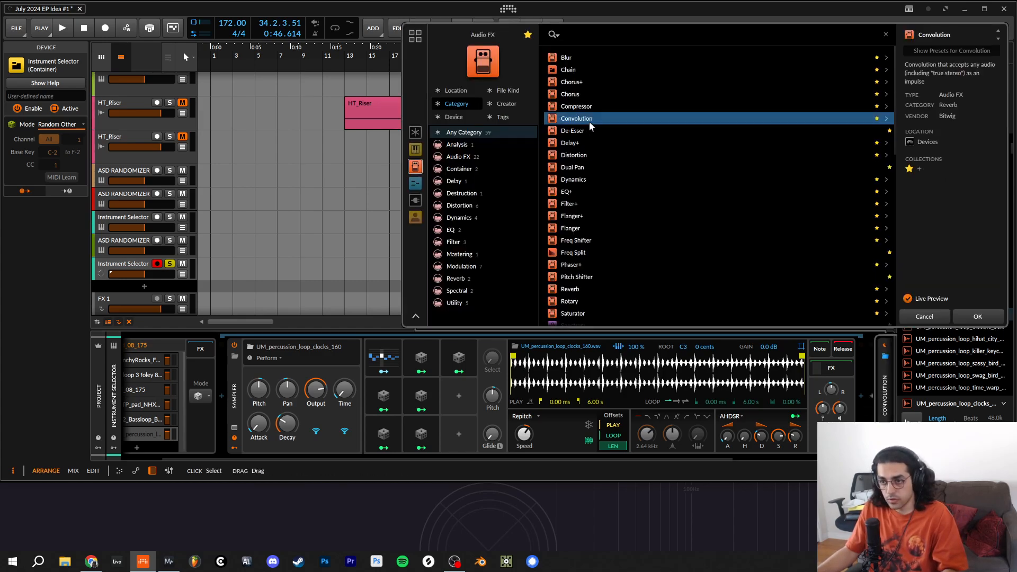
pyautogui.click(977, 317)
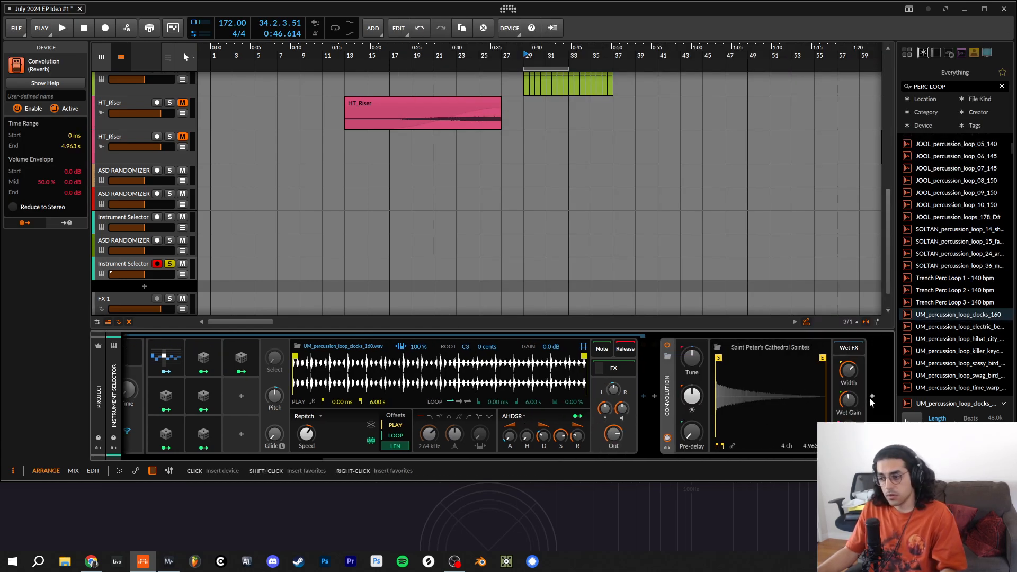
pyautogui.click(871, 396)
pyautogui.doubleClick(583, 146)
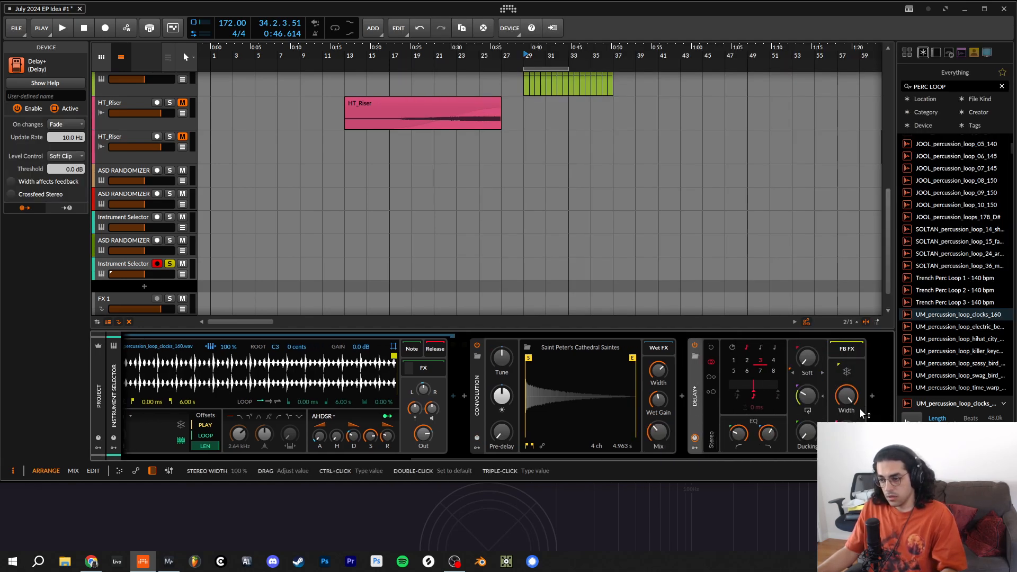
# - Append a Chorus+ and a Reverb to the effects chain after the Delay+
pyautogui.click(872, 397)
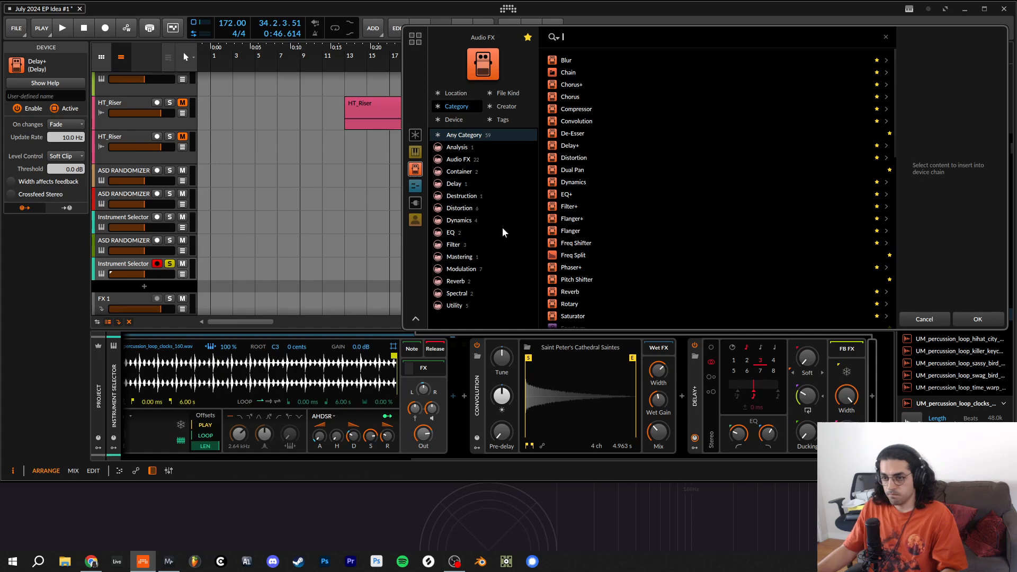
pyautogui.click(573, 86)
pyautogui.doubleClick(580, 81)
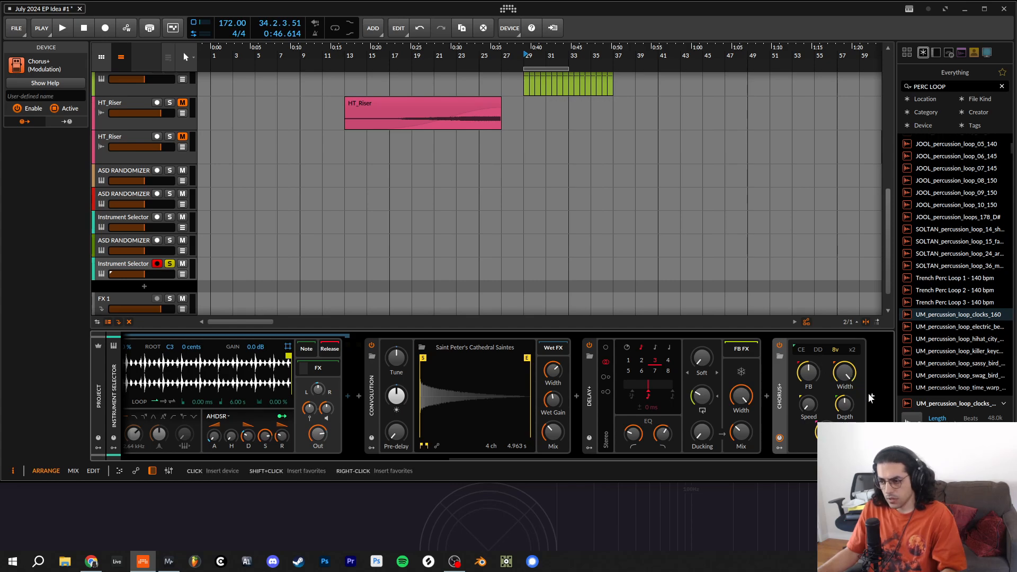
pyautogui.click(871, 396)
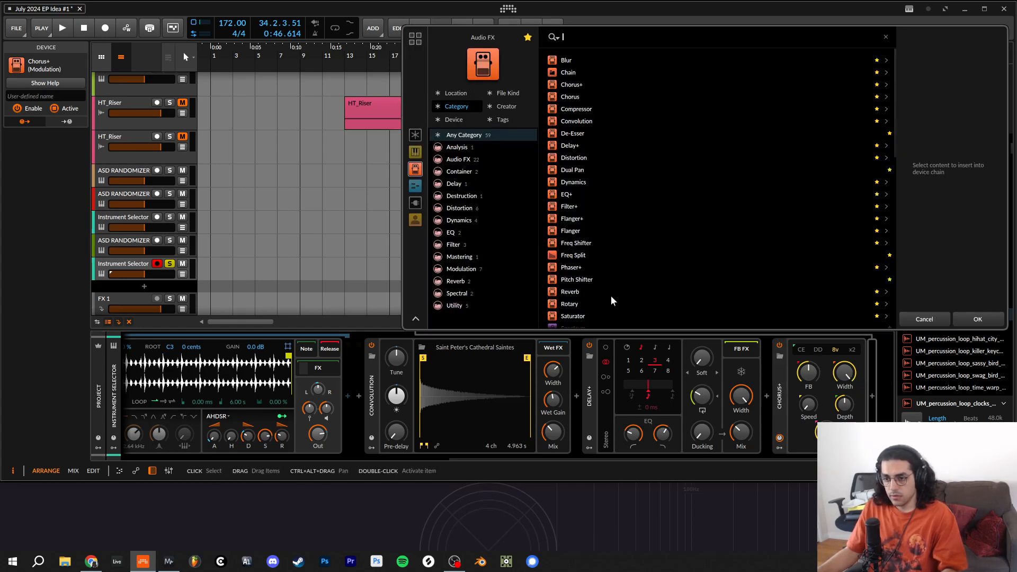
pyautogui.doubleClick(581, 291)
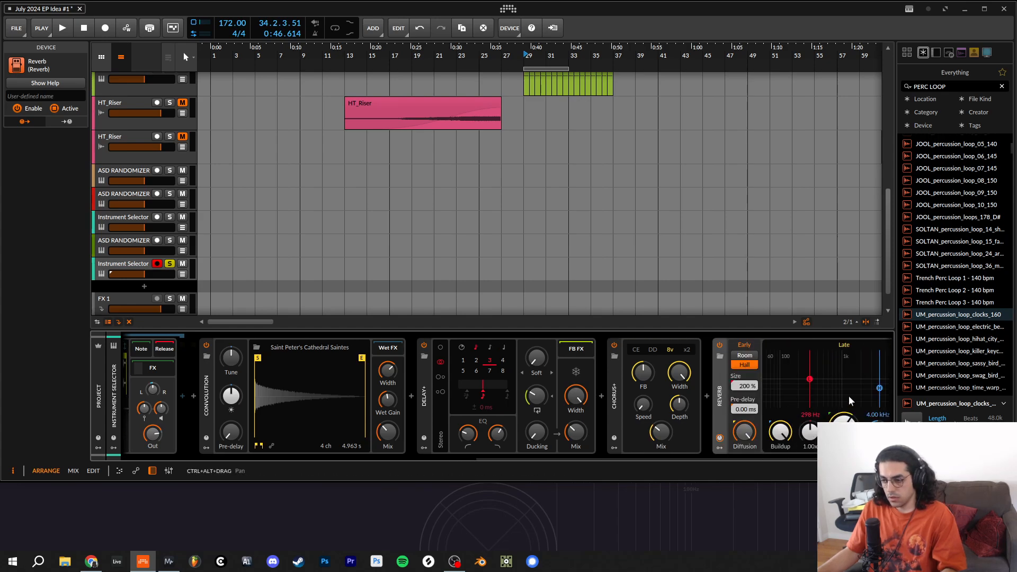
# - Append a Tool device after the Reverb and raise its gain to +17.6 dB
pyautogui.click(879, 395)
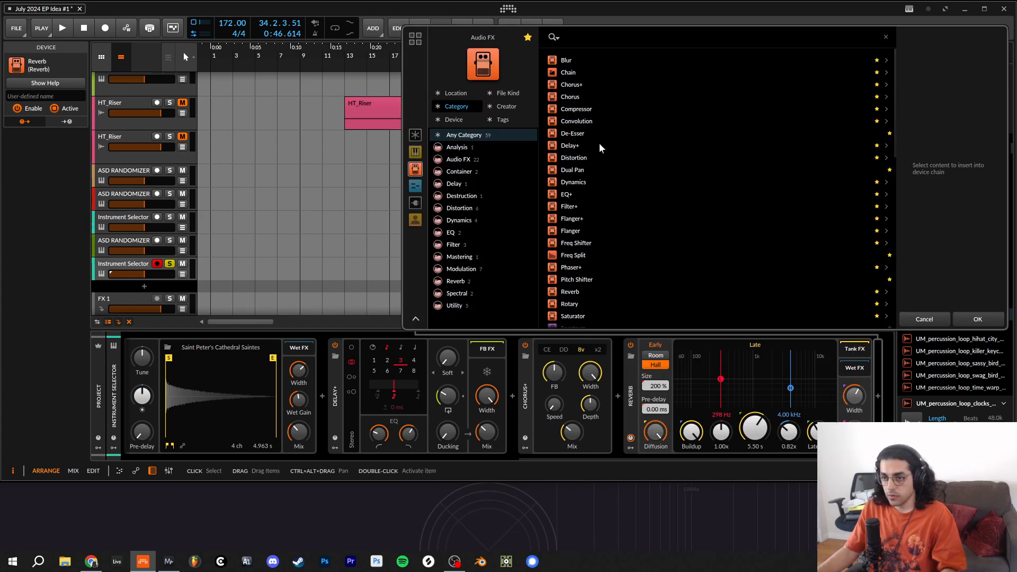
pyautogui.scroll(-5, 581, 223)
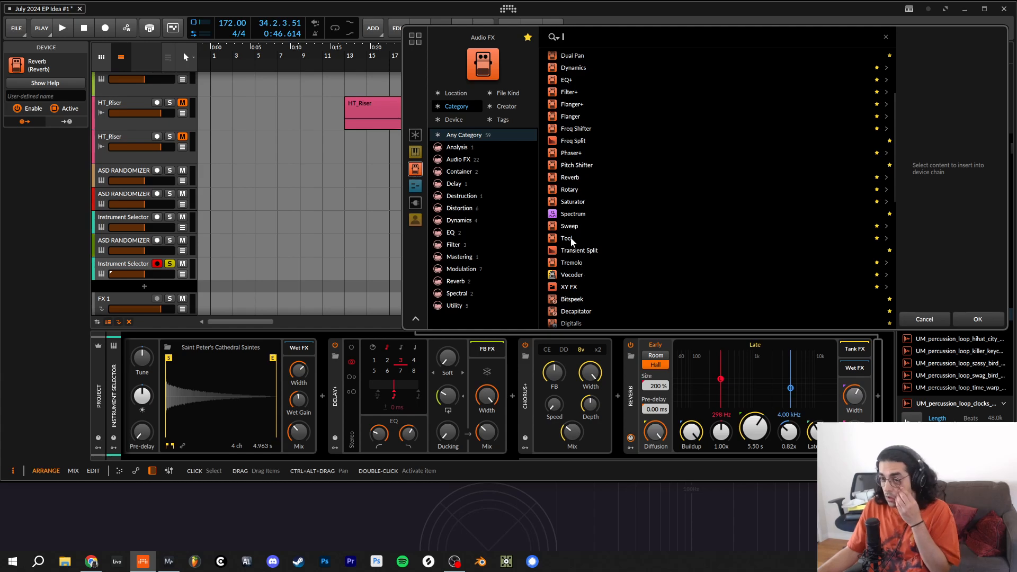
pyautogui.doubleClick(567, 239)
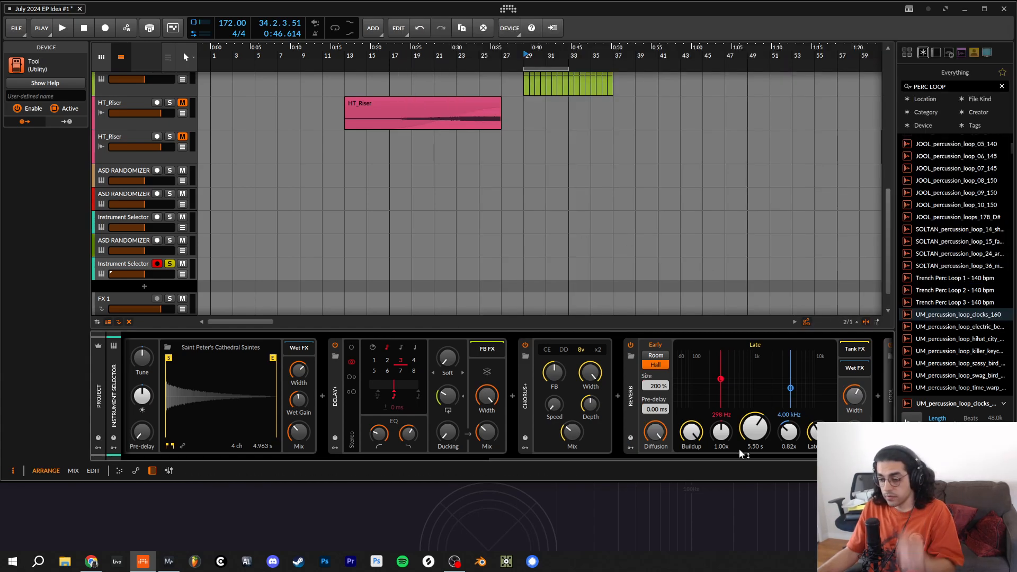
pyautogui.hscroll(3, 740, 448)
pyautogui.moveTo(828, 392); pyautogui.dragTo(828, 384)
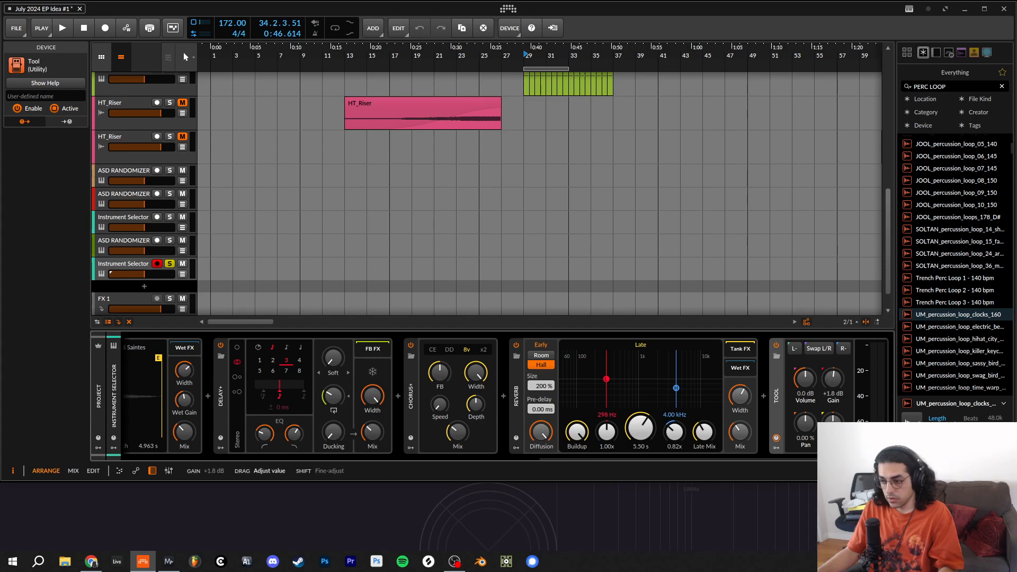
pyautogui.hscroll(-4, 460, 417)
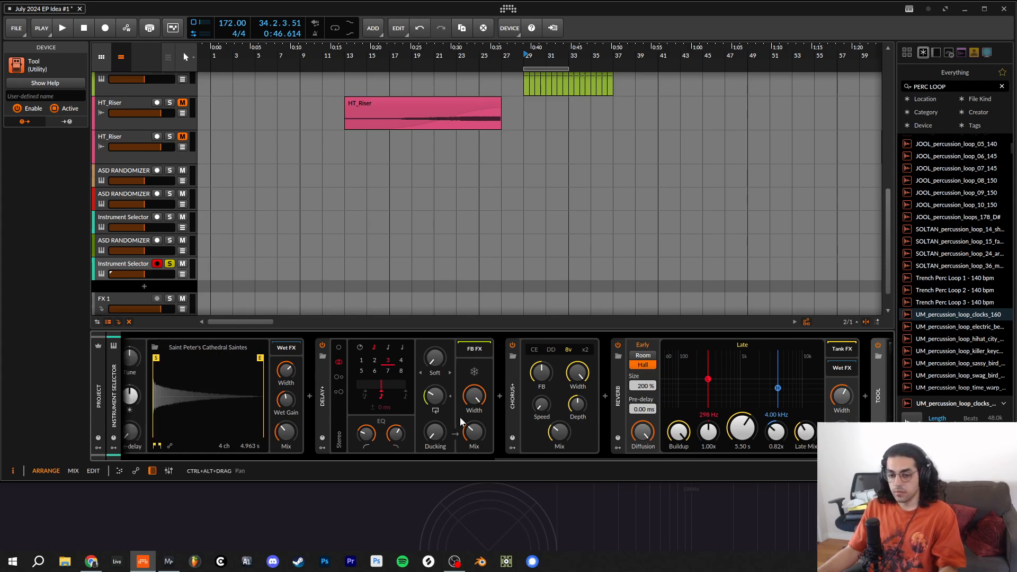
pyautogui.hscroll(-10, 460, 418)
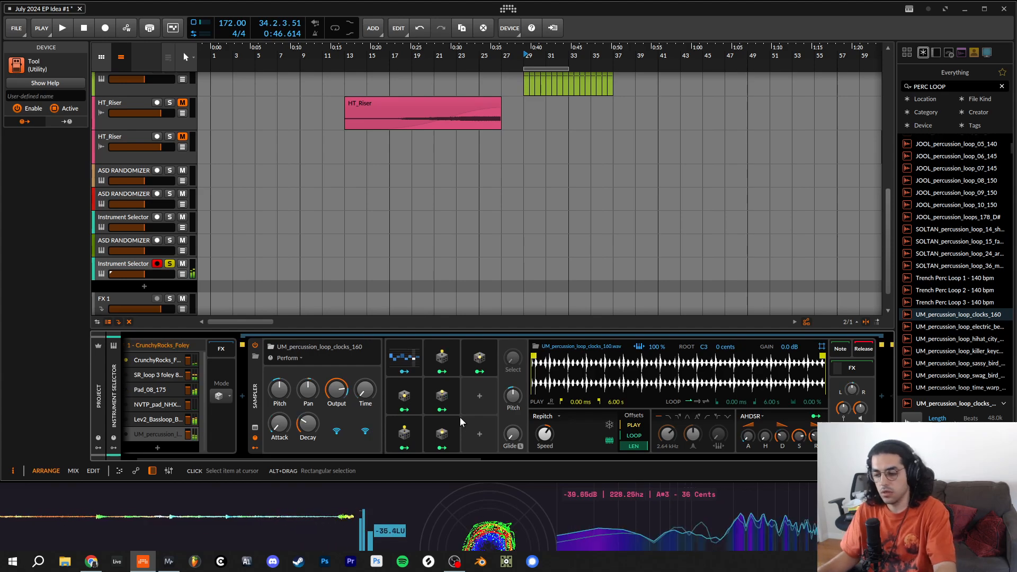
pyautogui.moveTo(481, 455); pyautogui.dragTo(790, 457)
pyautogui.moveTo(812, 380); pyautogui.dragTo(814, 381)
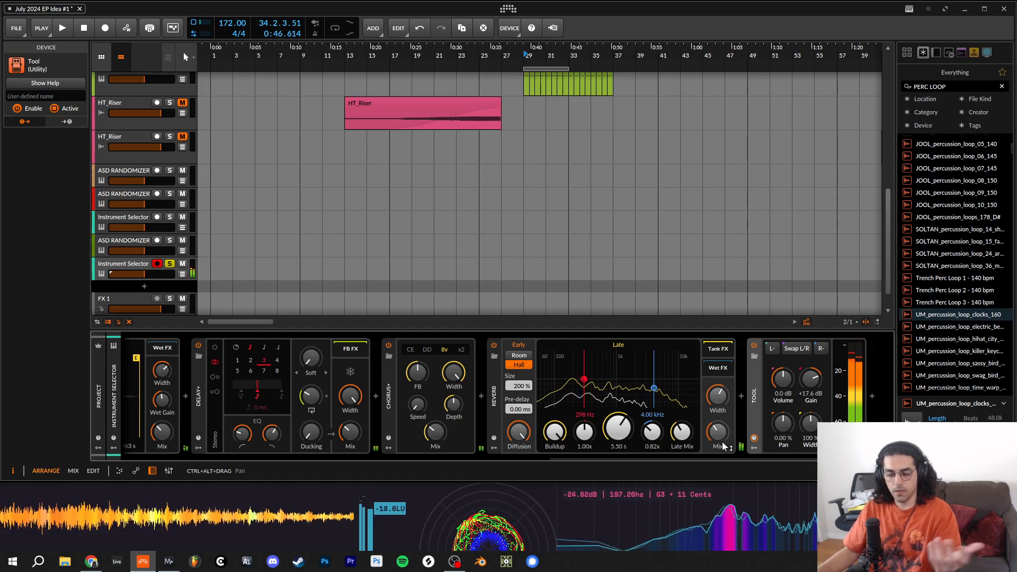
# - Unsolo and disarm the new Instrument Selector track, and solo and record-arm the first ASD RANDOMIZER track to audition it
pyautogui.scroll(10, 384, 403)
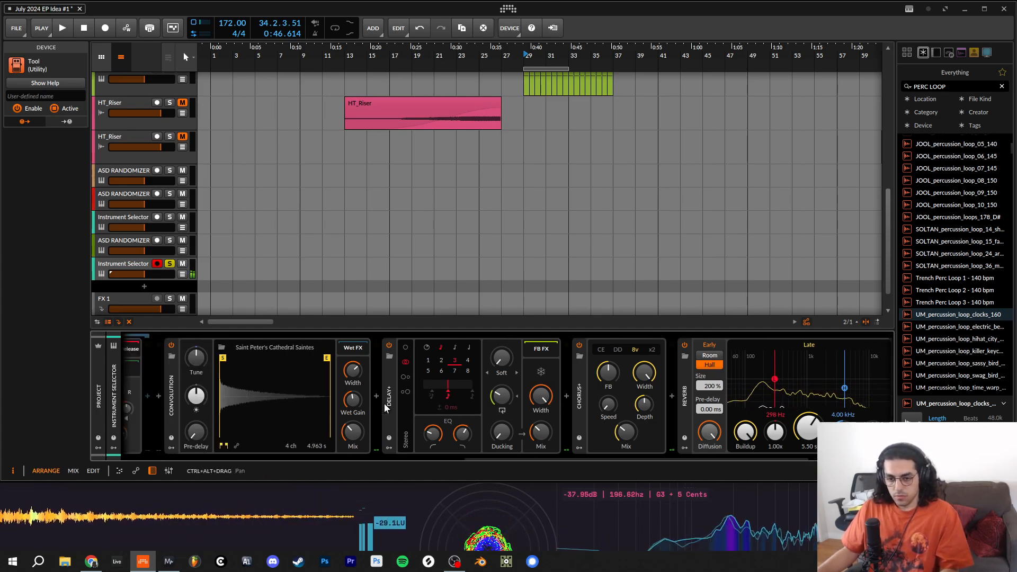
pyautogui.scroll(5, 384, 403)
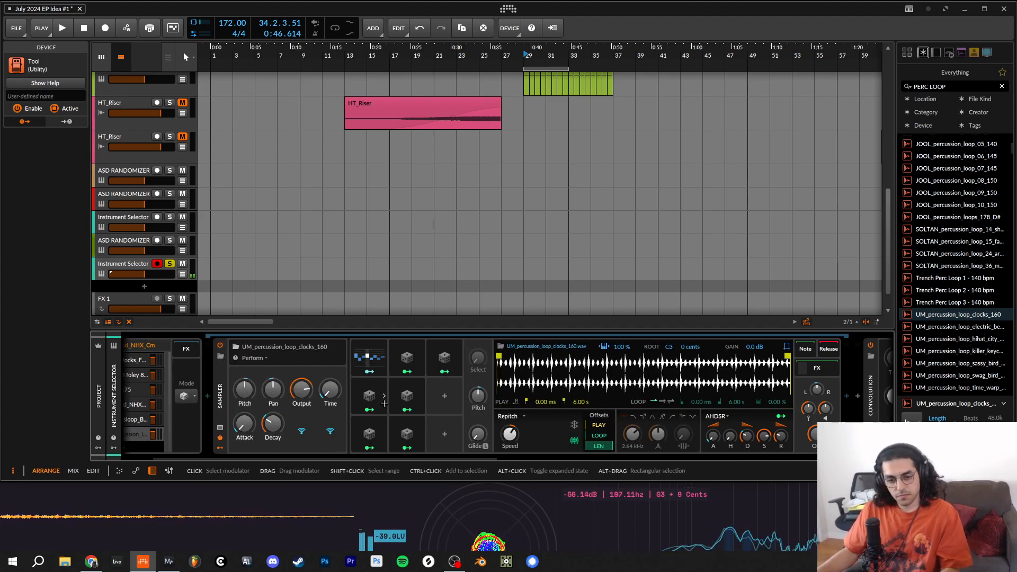
pyautogui.scroll(2, 384, 403)
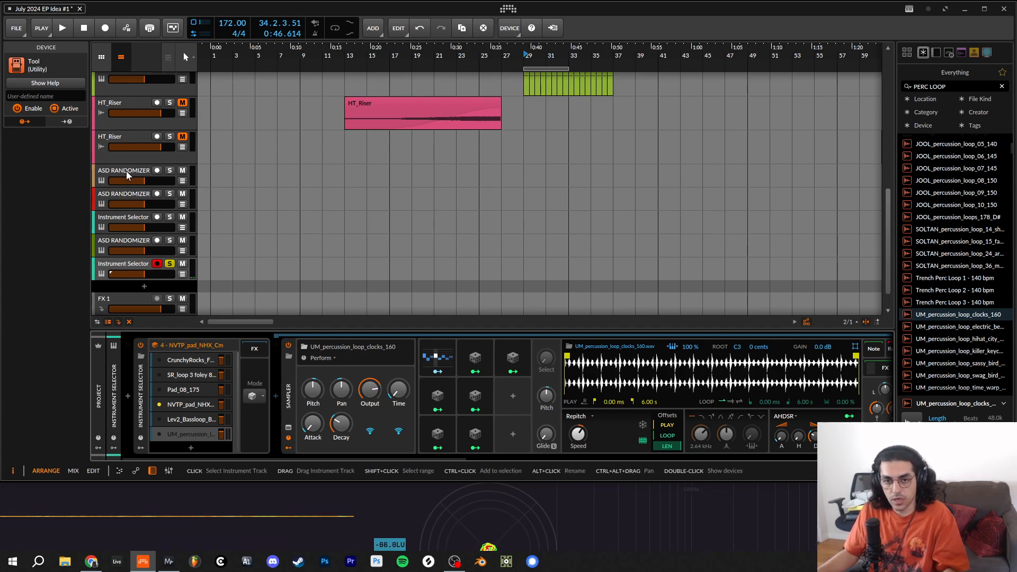
pyautogui.click(170, 263)
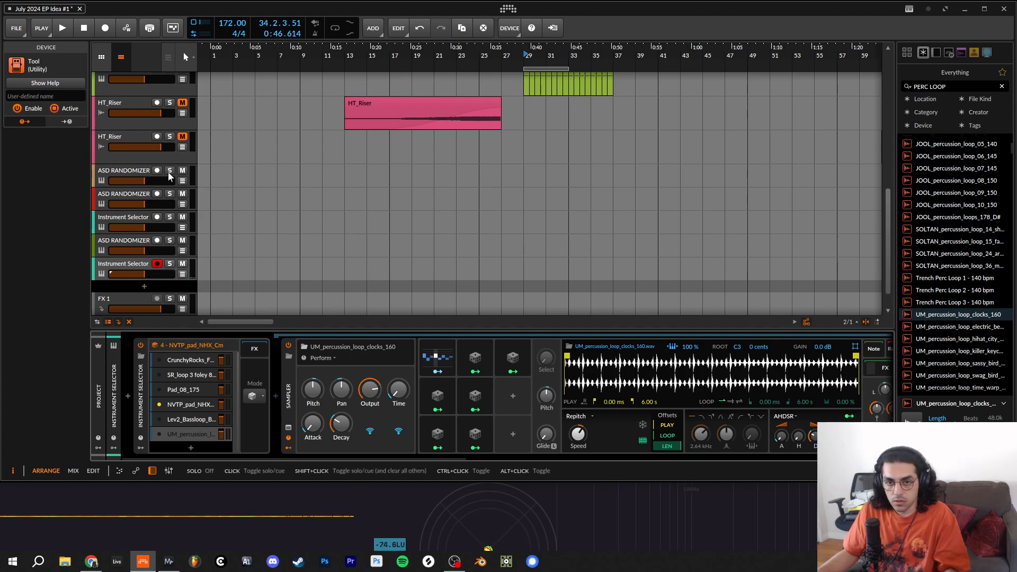
pyautogui.click(168, 171)
pyautogui.click(159, 262)
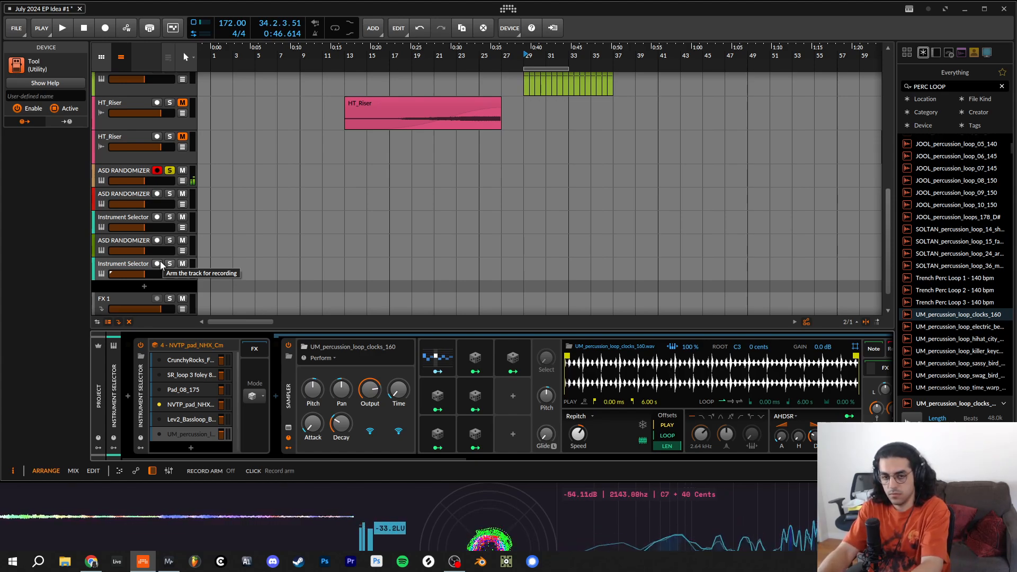
# - Move solo and record arm to the red ASD RANDOMIZER track, audition it, and switch both off
pyautogui.click(170, 193)
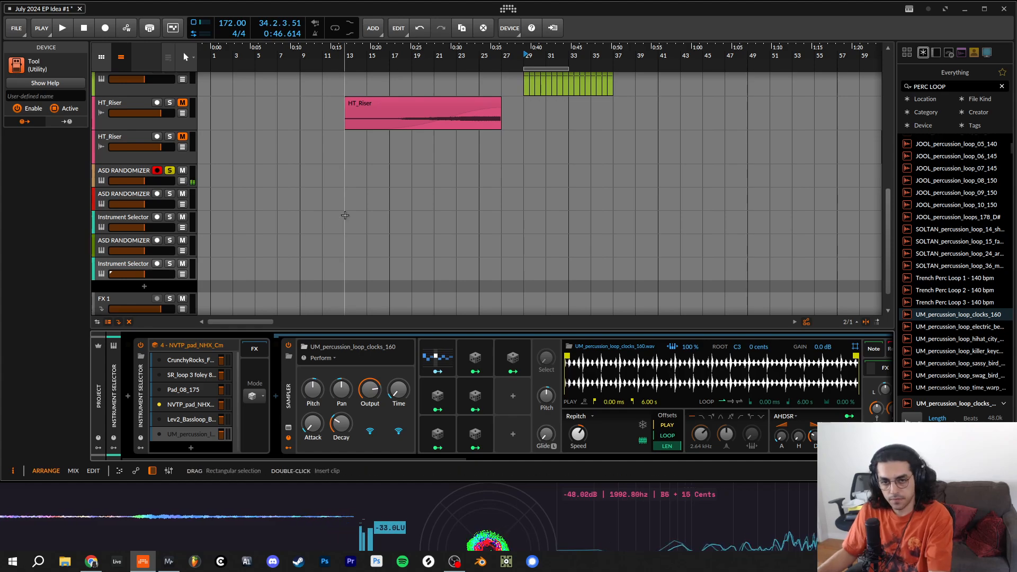
pyautogui.click(158, 174)
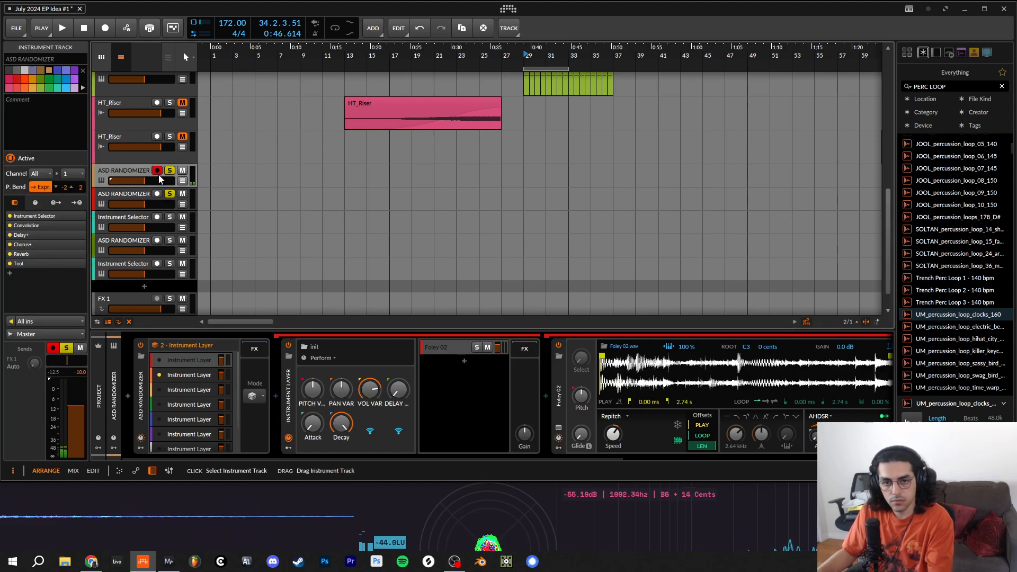
pyautogui.click(157, 193)
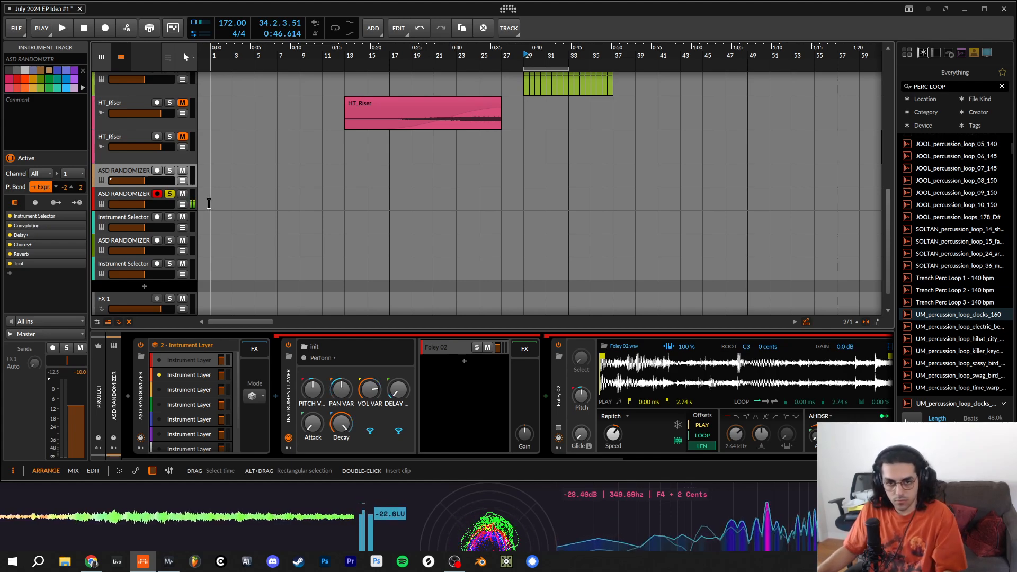
pyautogui.click(157, 194)
pyautogui.click(170, 194)
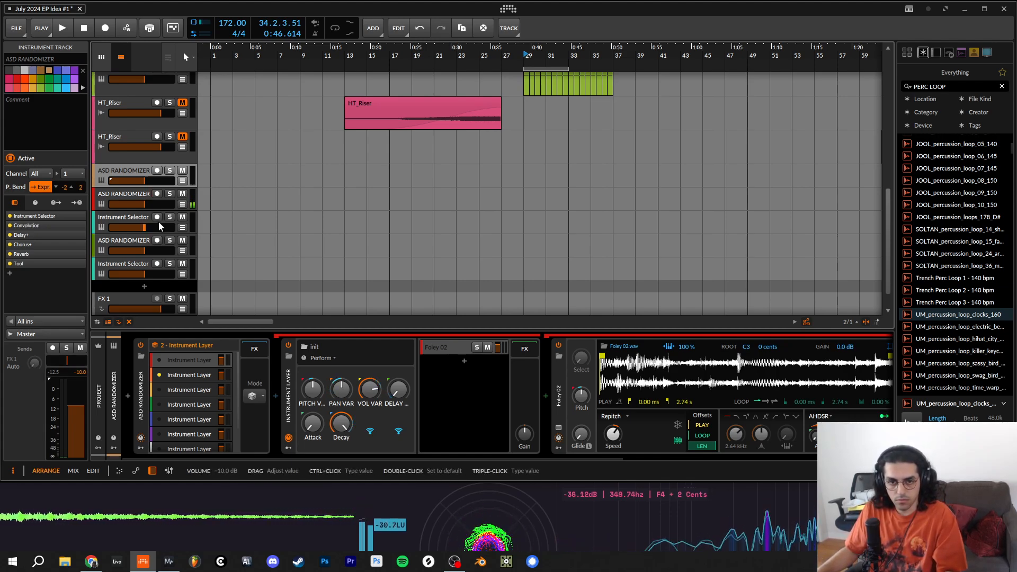
# - Solo and record-arm the Instrument Selector track below the red ASD RANDOMIZER, audition it, and switch both off
pyautogui.click(157, 217)
pyautogui.click(169, 217)
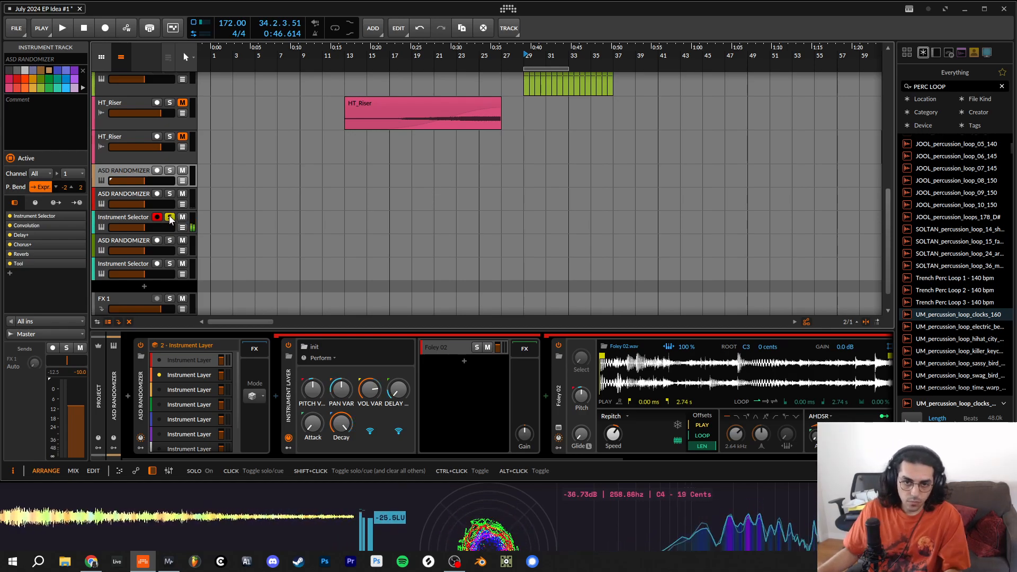
pyautogui.click(170, 217)
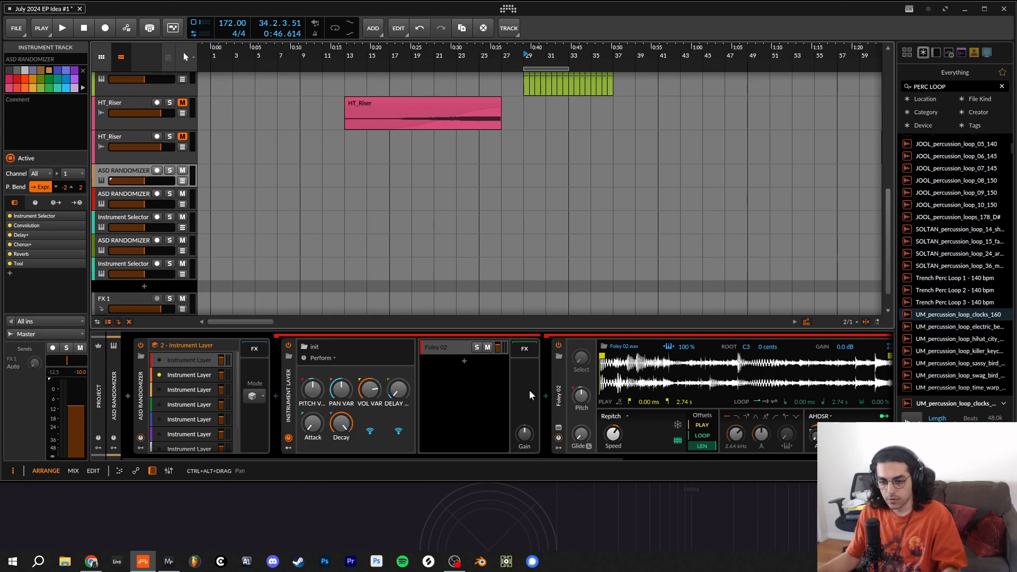
pyautogui.moveTo(385, 455); pyautogui.dragTo(440, 454)
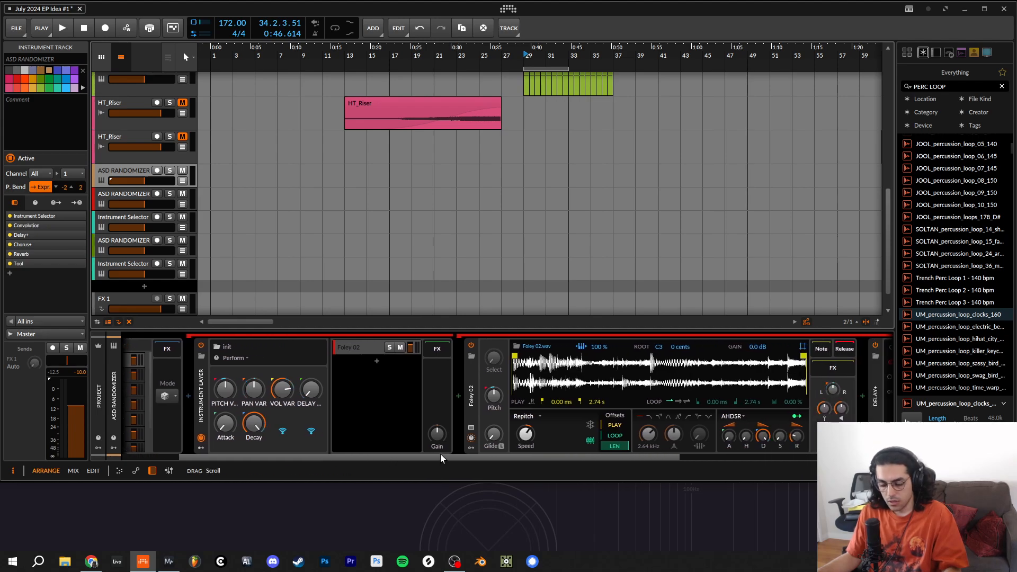